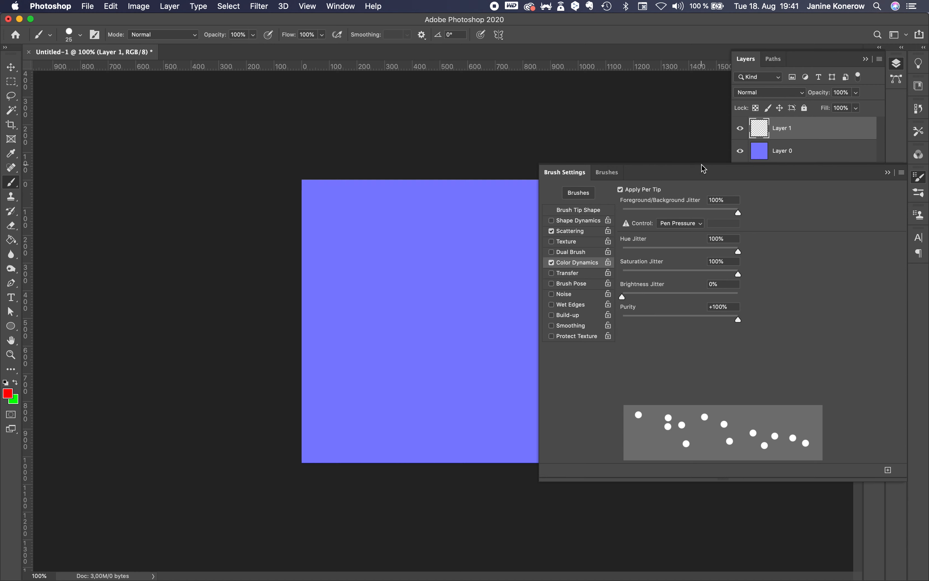
- Cover the whole canvas on Layer 1 with scattered multicoloured dots using the 25 px brush
click(888, 173)
mouse_move(379, 208)
mouse_down()
mouse_move(327, 292)
mouse_move(657, 151)
mouse_move(377, 382)
mouse_move(523, 165)
mouse_move(363, 180)
mouse_move(384, 166)
mouse_move(338, 403)
mouse_move(250, 376)
mouse_move(374, 377)
mouse_move(310, 497)
mouse_move(309, 565)
mouse_move(351, 523)
mouse_move(375, 535)
mouse_move(529, 441)
mouse_move(676, 172)
mouse_move(393, 180)
mouse_move(666, 211)
mouse_move(293, 292)
mouse_up()
key(super+z)
mouse_move(337, 174)
mouse_down()
mouse_move(381, 142)
mouse_move(574, 243)
mouse_move(506, 382)
mouse_move(522, 484)
mouse_move(381, 363)
mouse_move(390, 147)
mouse_move(357, 391)
mouse_move(514, 315)
mouse_move(535, 445)
mouse_move(338, 175)
mouse_move(504, 156)
mouse_move(535, 443)
mouse_up()
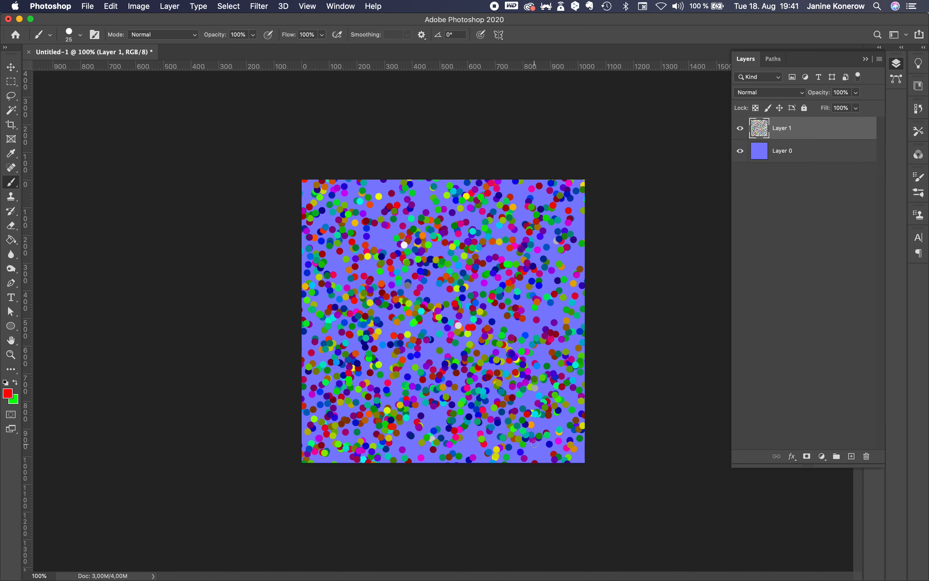
- Scale the dot layer down to about a third of the canvas width in the lower-left corner and duplicate it
key(super+t)
drag(585, 180, 373, 392)
drag(849, 131, 858, 455)
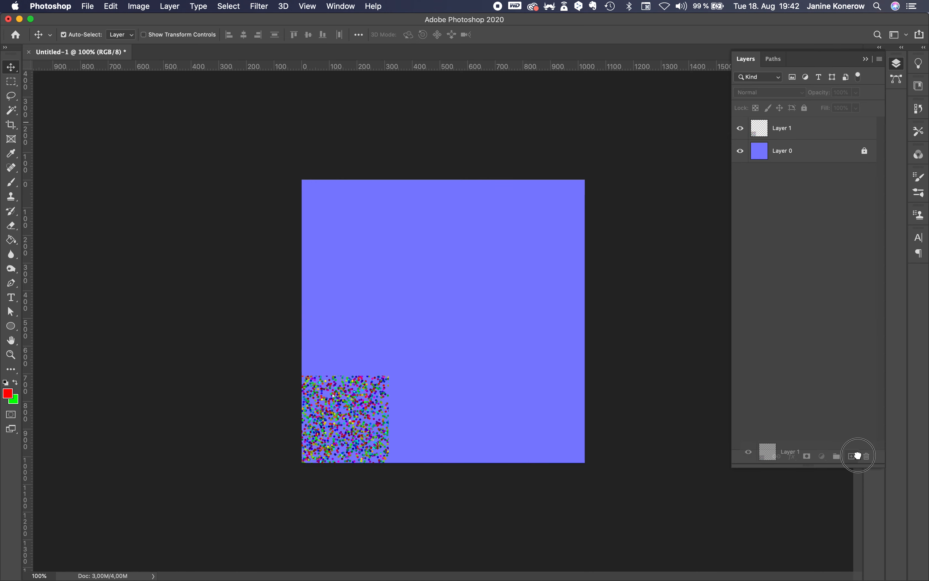
- Turn off Auto-Select and place copies of the dot tile side by side along the canvas's bottom edge
click(129, 36)
click(117, 35)
alt+drag(381, 408, 554, 418)
key(super+t)
key(Return)
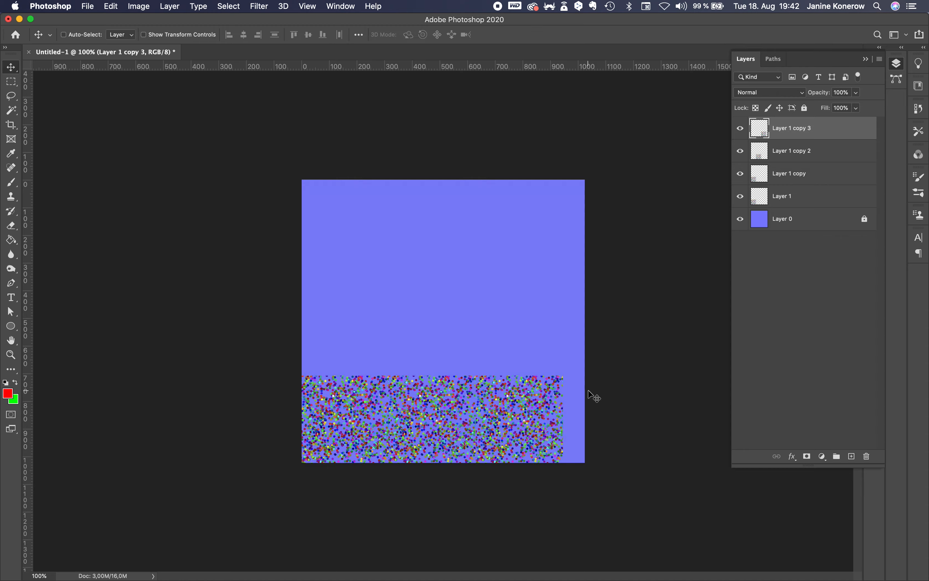
- Scale the four dot layers together to about 108% so the row spans the full canvas width
shift+click(790, 194)
key(super+t)
drag(563, 375, 583, 370)
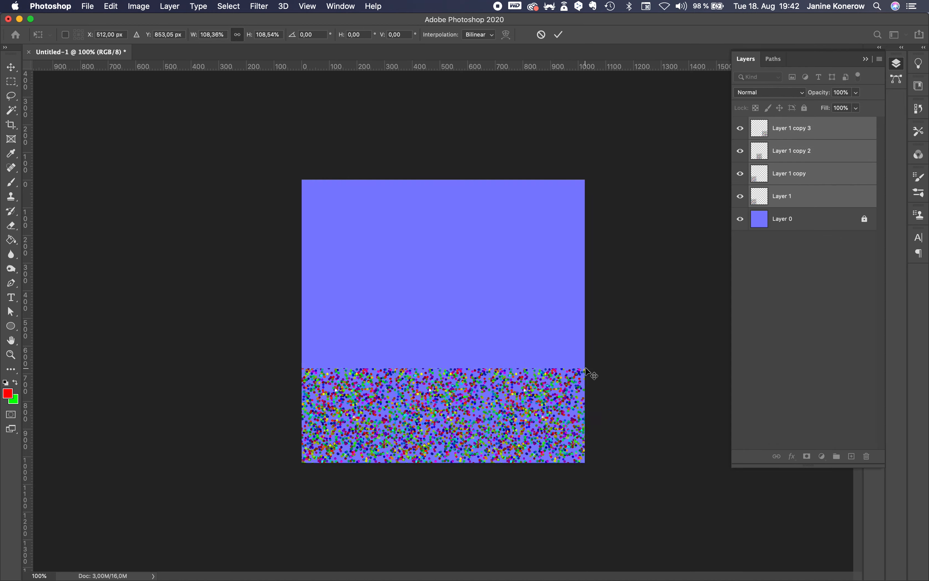
key(Return)
- Copy the dot row upward until the canvas is filled and merge all dot layers into one
alt+drag(520, 393, 519, 203)
click(821, 128)
shift+click(798, 373)
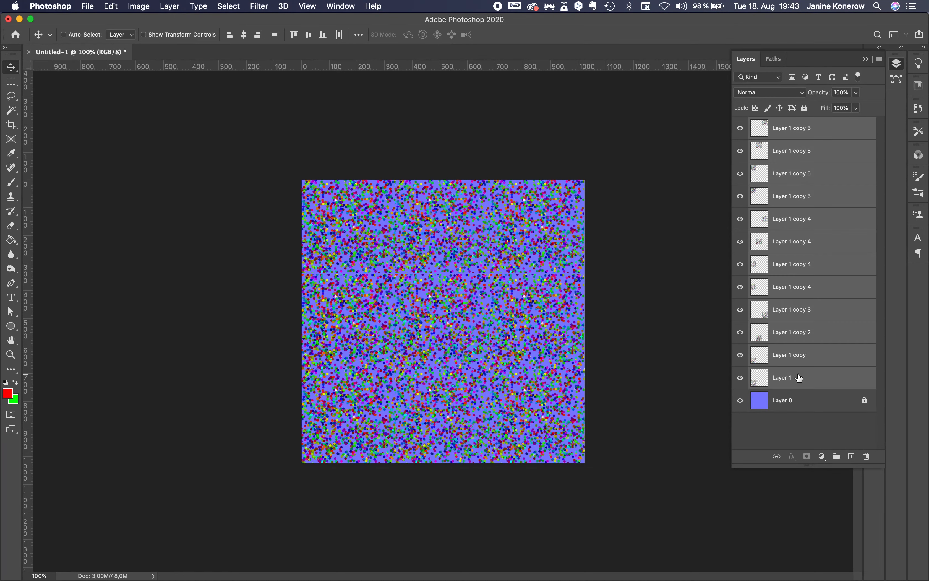
right_click(798, 374)
click(685, 426)
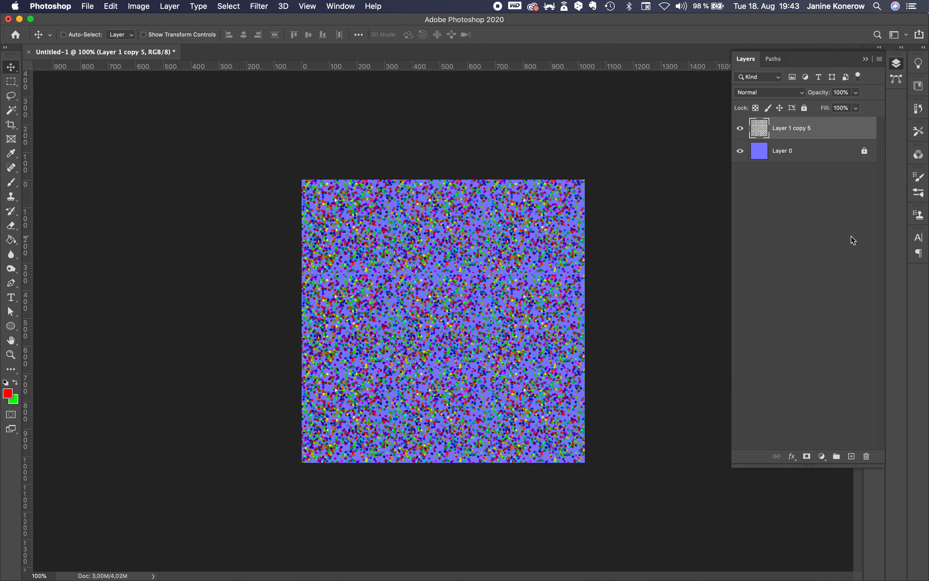
- Duplicate the merged dot layer and transform the copy, rotating and repositioning it over the original
key(super+j)
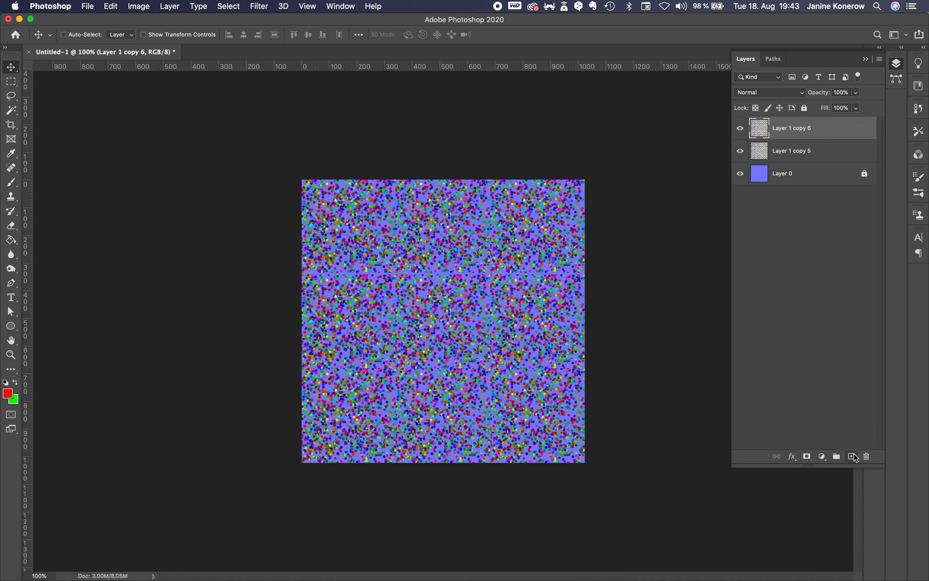
key(super+t)
right_click(482, 307)
click(511, 498)
right_click(501, 346)
click(543, 541)
drag(544, 256, 505, 256)
drag(556, 466, 448, 523)
drag(597, 278, 631, 270)
drag(513, 299, 477, 309)
key(Return)
- Rotate the lower dot layer, Layer 1 copy 5, to break up the repeating pattern
click(780, 152)
key(super+t)
drag(597, 473, 622, 326)
key(Return)
- Enlarge both dot layers together to about 132% so they cover the canvas, and merge them
shift+click(818, 131)
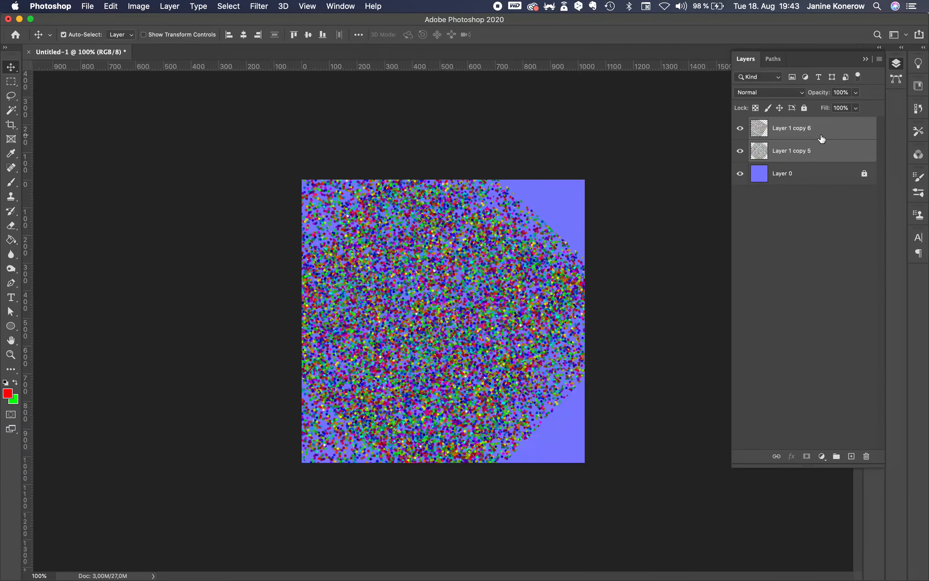
key(super+t)
drag(638, 538, 825, 574)
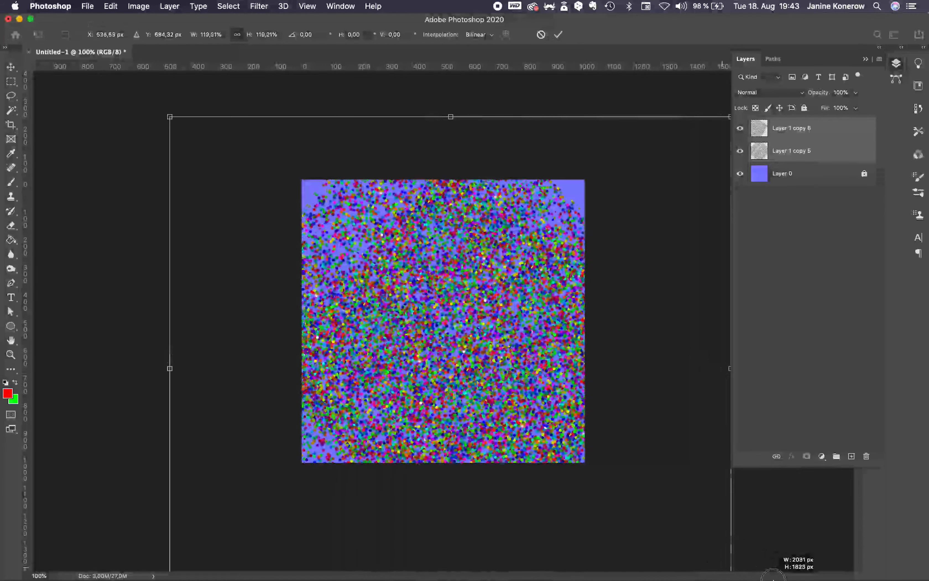
drag(170, 116, 108, 78)
key(Return)
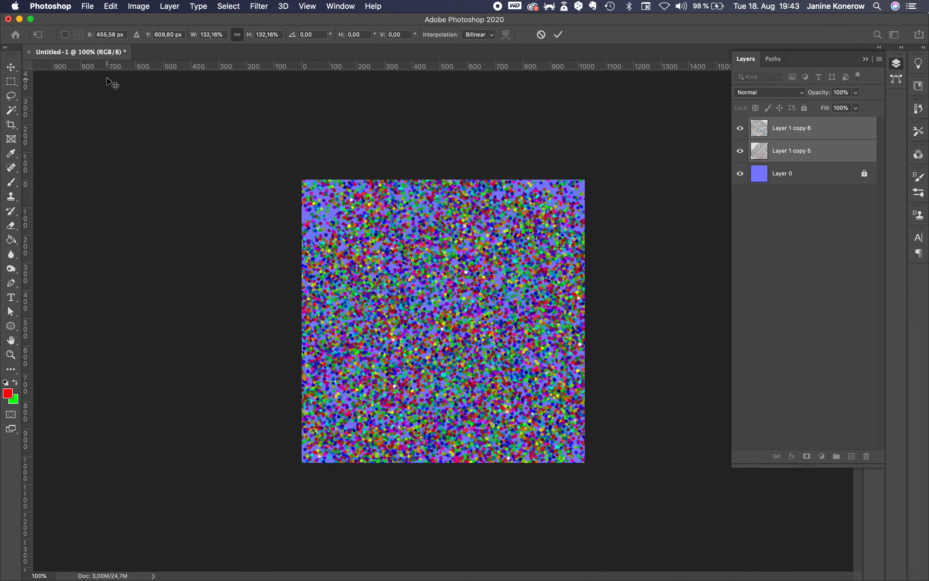
right_click(793, 154)
click(733, 424)
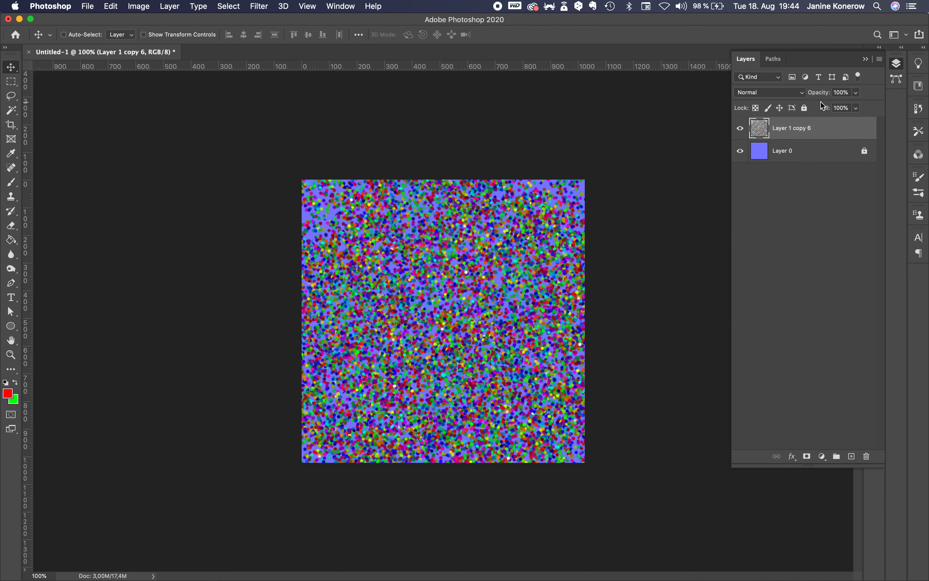
- Set the merged dot layer's opacity to 55% and its blend mode to Overlay
click(838, 91)
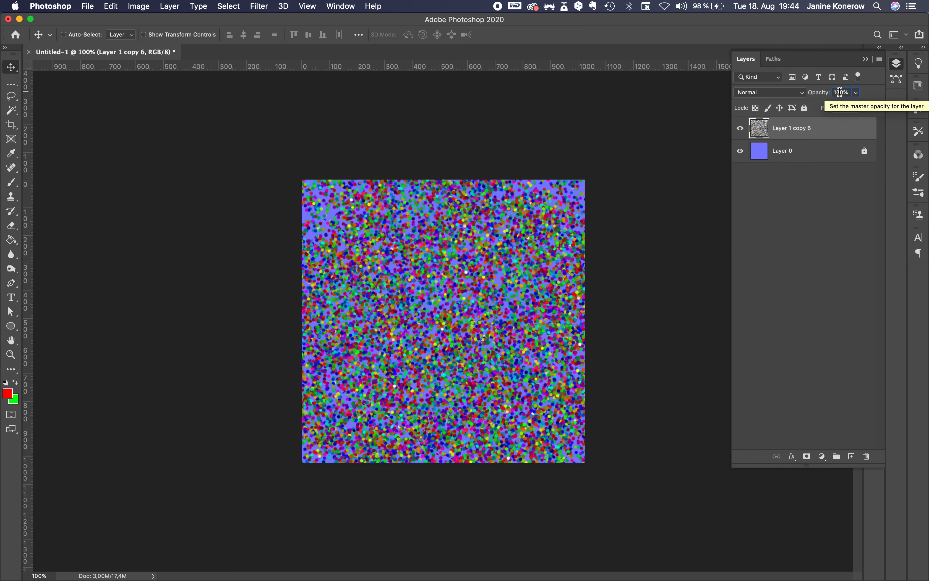
double_click(841, 93)
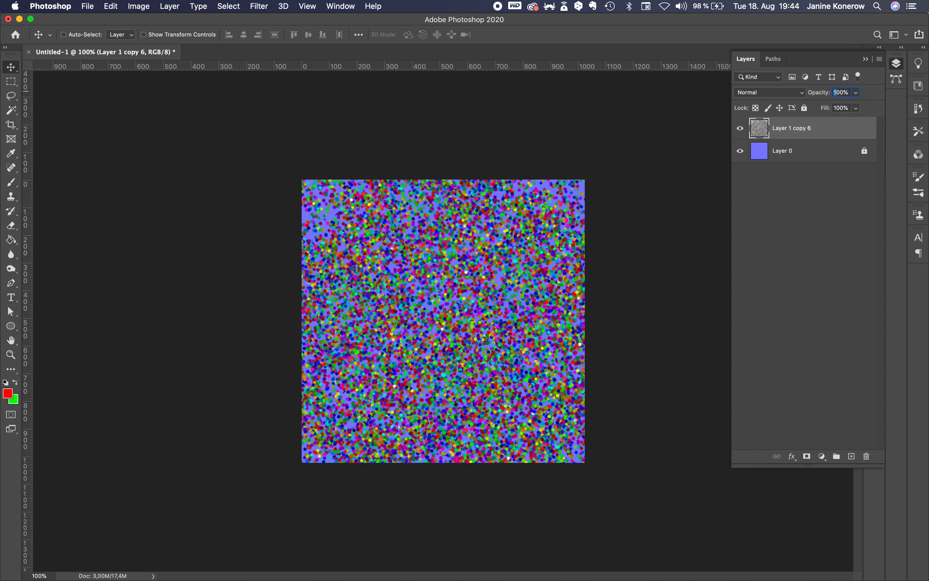
text(55)
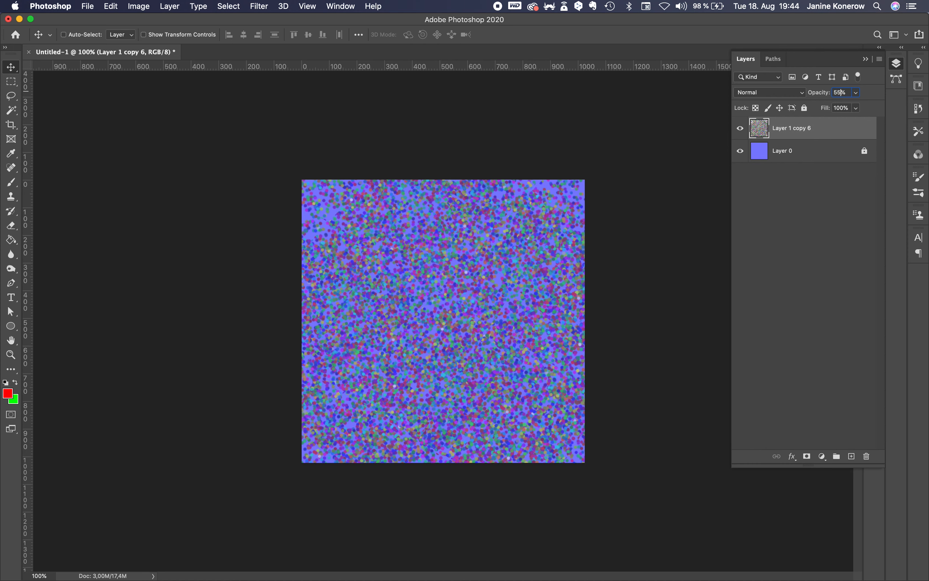
click(766, 90)
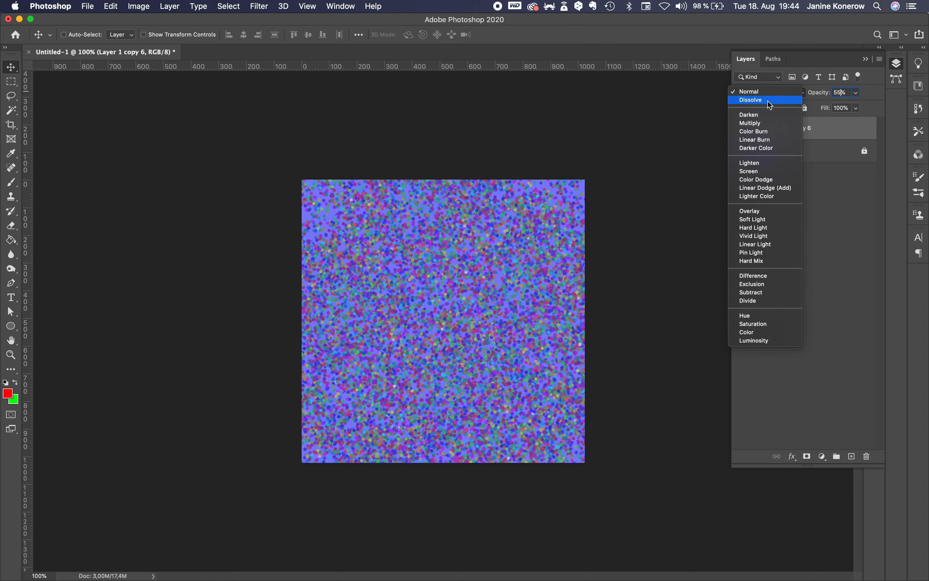
click(761, 212)
click(278, 82)
- Save the image as normal.png in PNG format in the material folder, with the large file size option
click(94, 6)
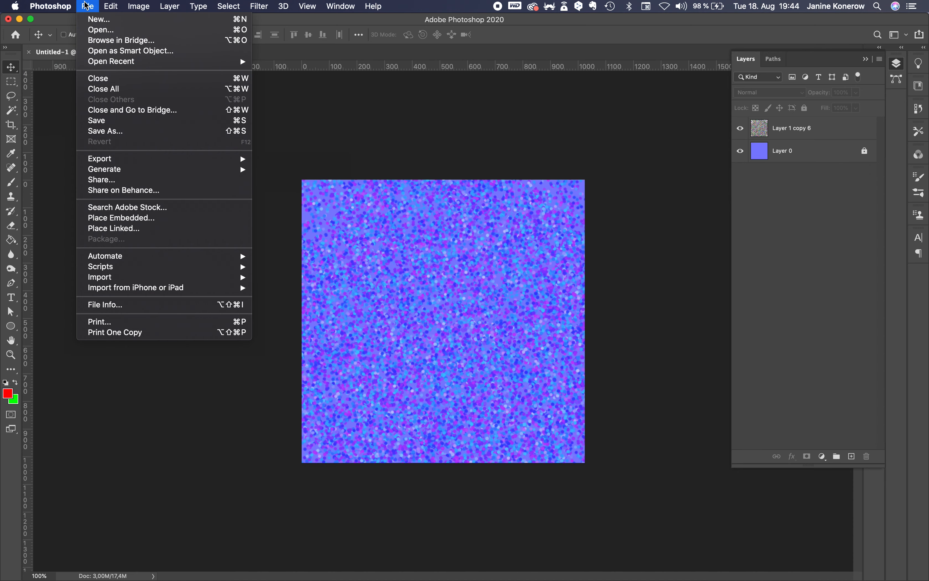
click(113, 125)
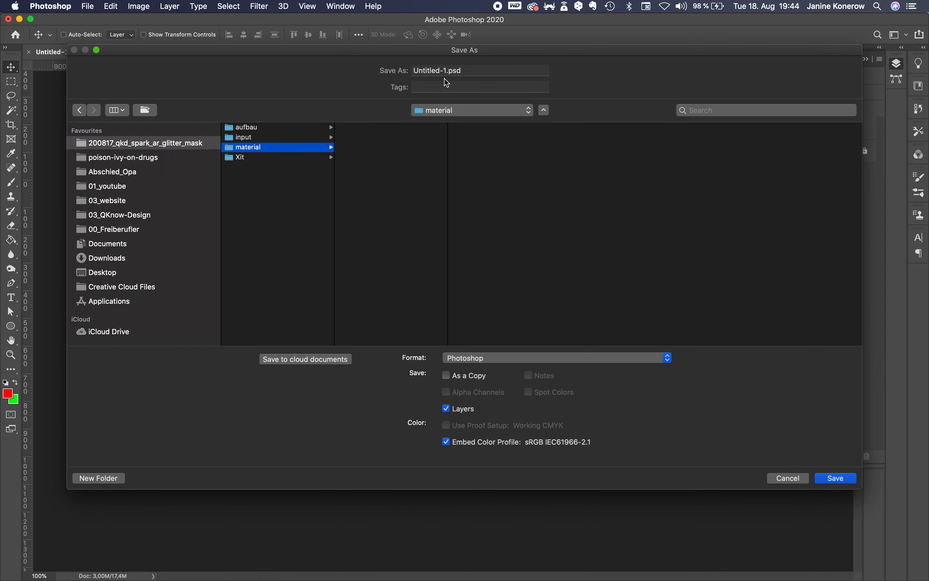
text(normal)
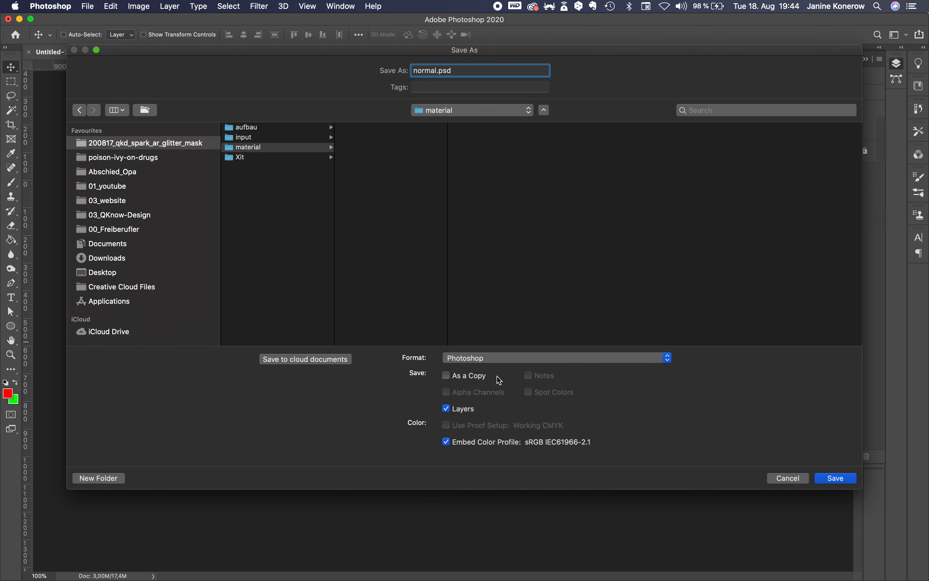
click(503, 361)
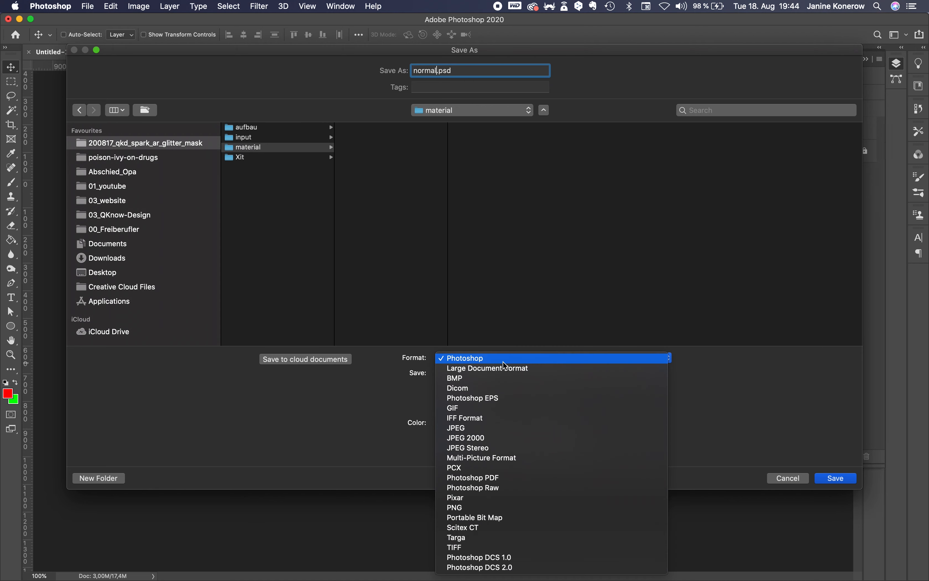
text(png)
key(Return)
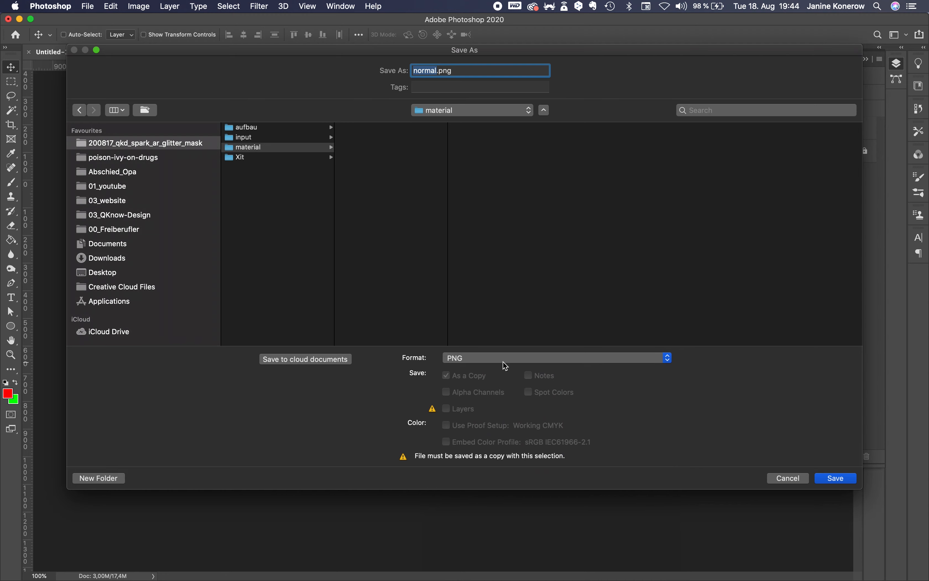
key(Return)
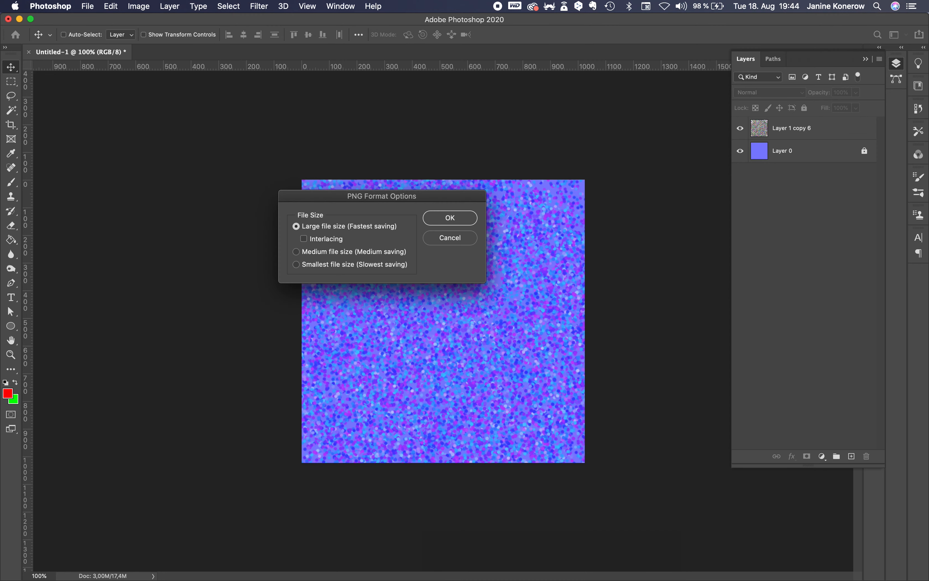
click(450, 226)
- Switch to Spark AR Studio and add a Face Mesh under faceTracker0
mouse_move(441, 577)
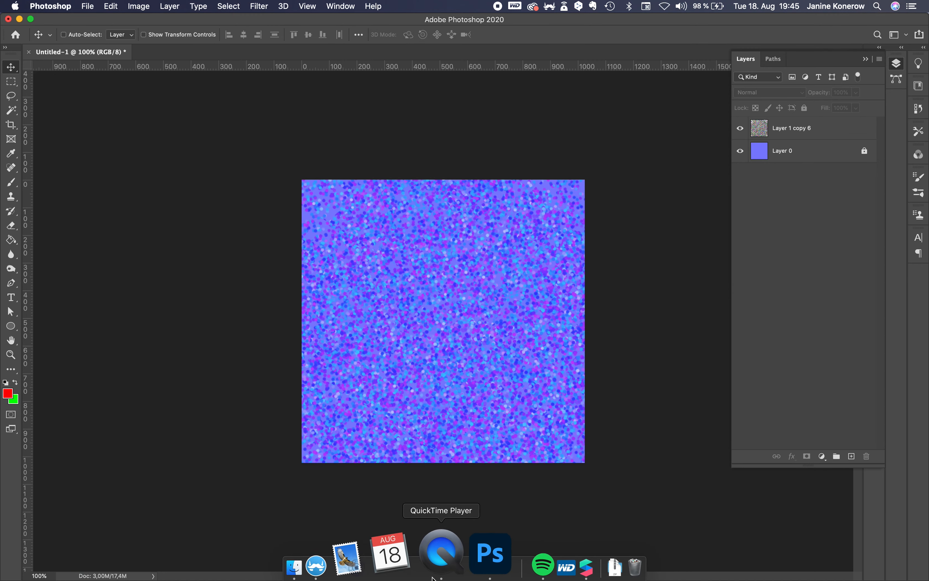
click(523, 571)
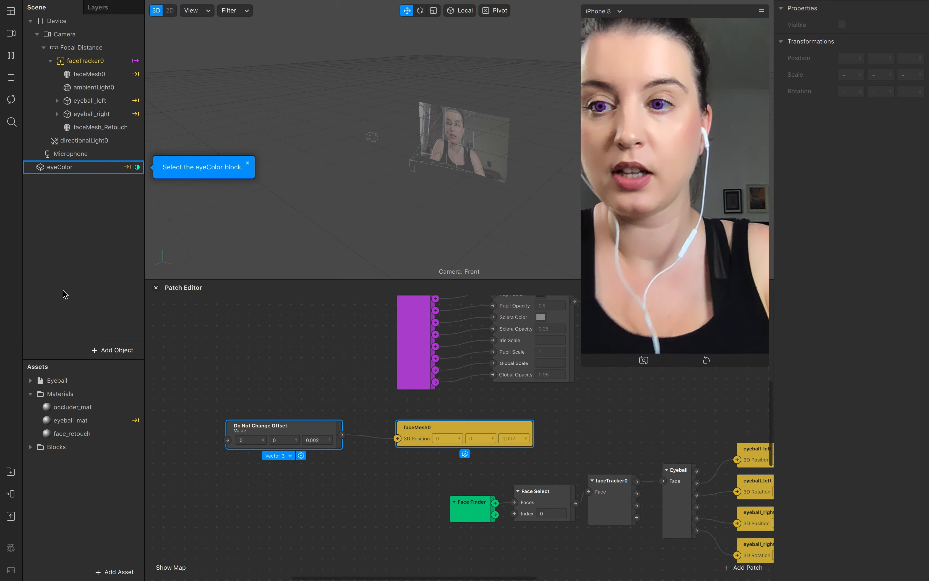
click(95, 62)
right_click(95, 61)
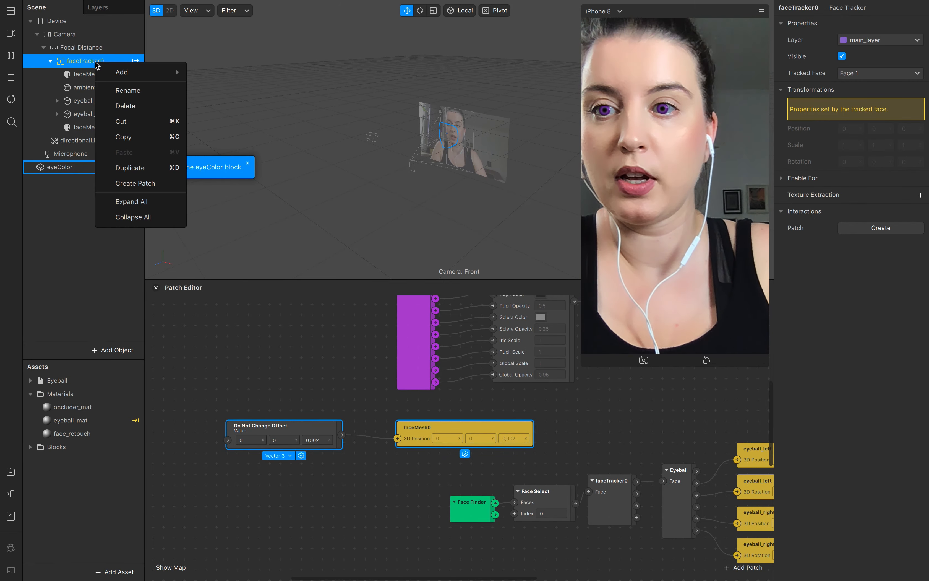
mouse_move(131, 72)
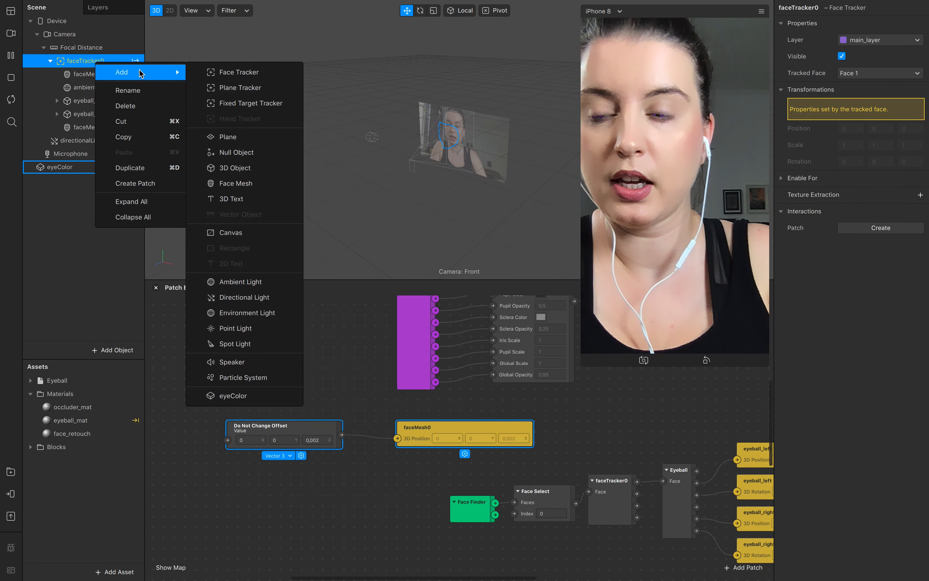
click(240, 183)
- Rename the new face mesh to glitter_mask
double_click(102, 141)
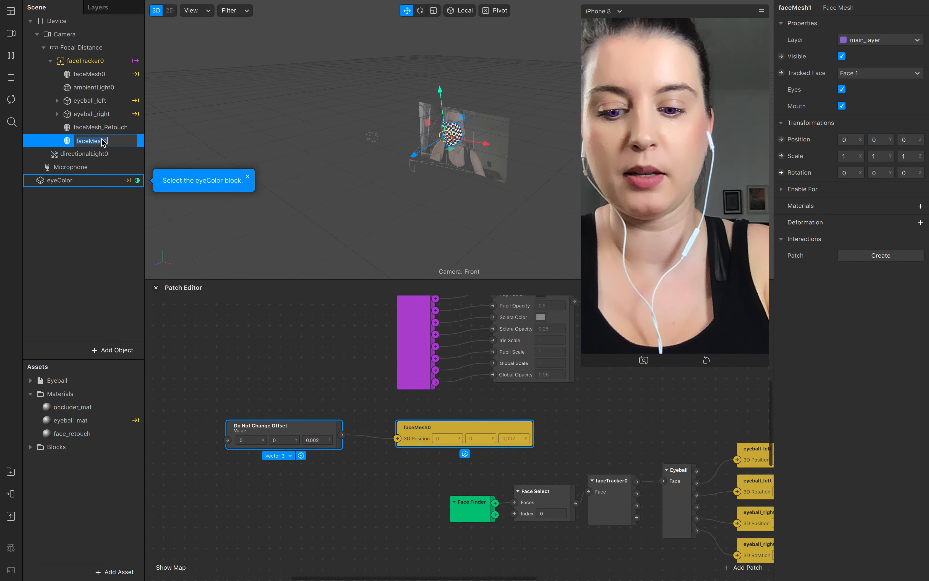
text(glitter)
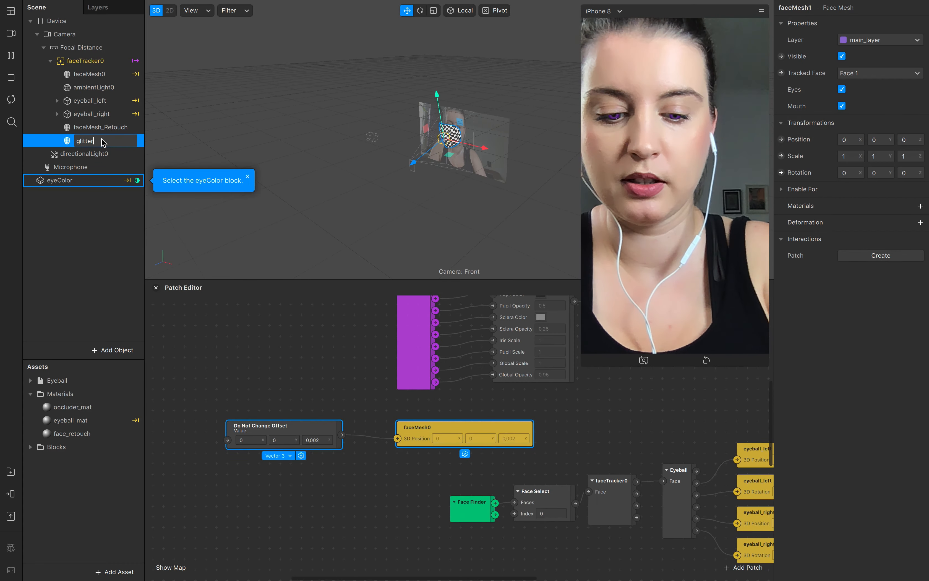
text(_mask)
click(106, 241)
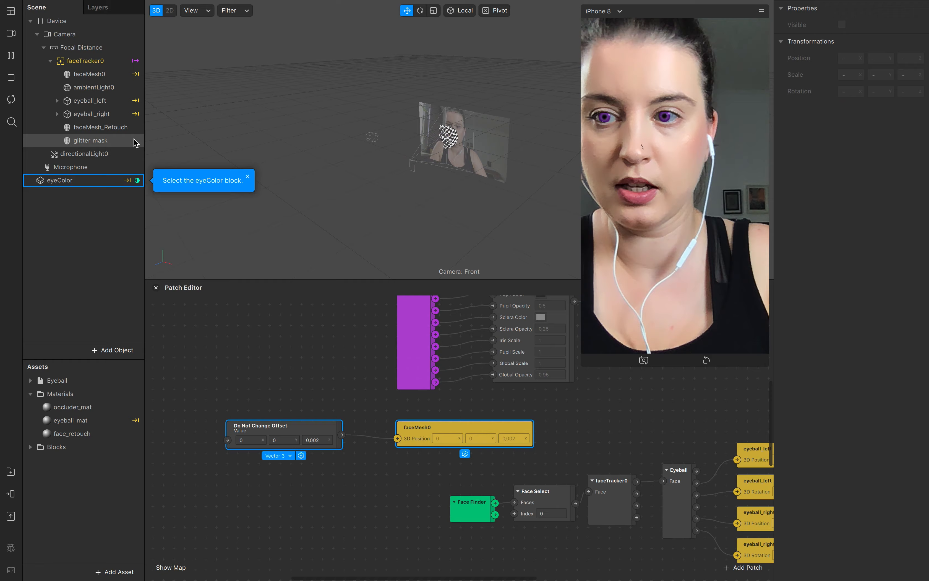
- Create a new material for the glitter_mask face mesh and name it glitter_mask
click(136, 140)
click(920, 206)
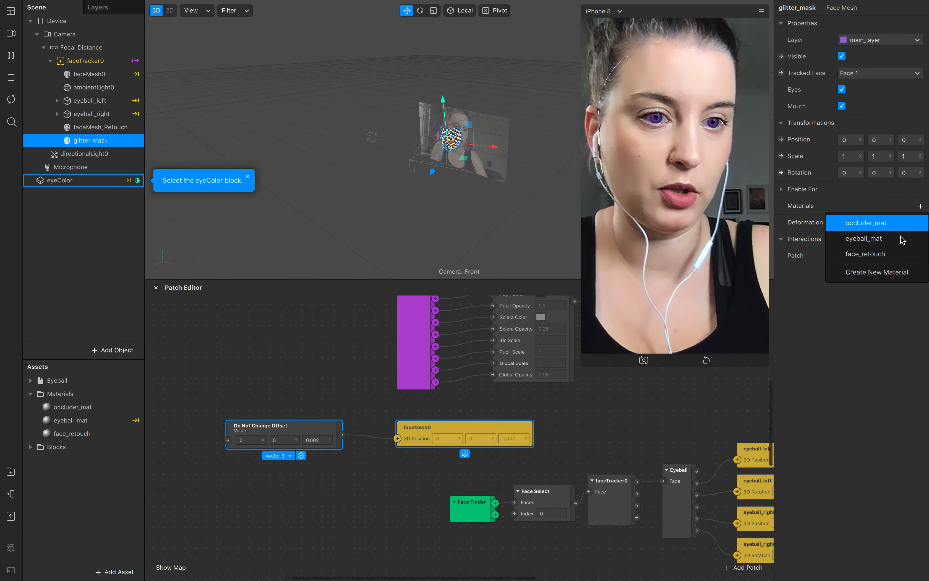
click(868, 270)
double_click(68, 447)
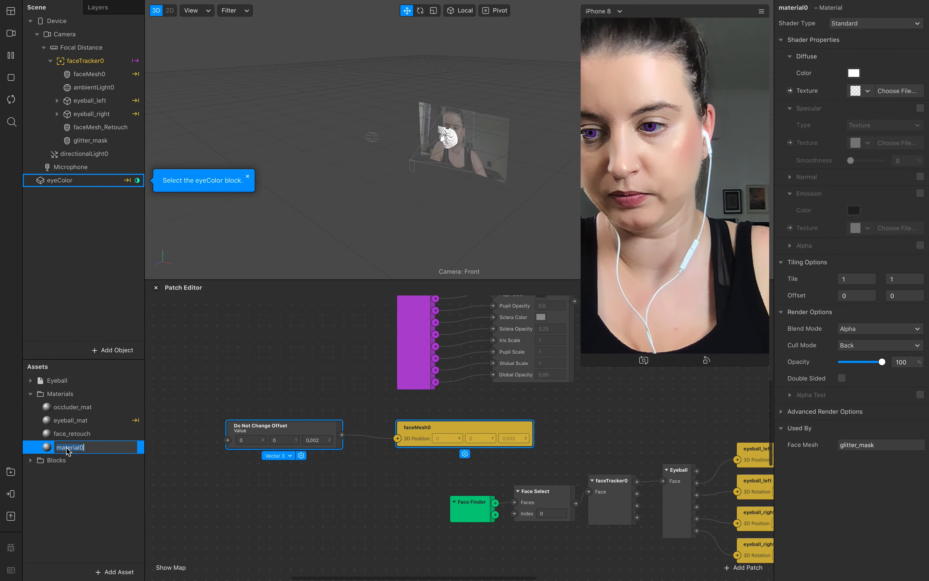
text(glitter)
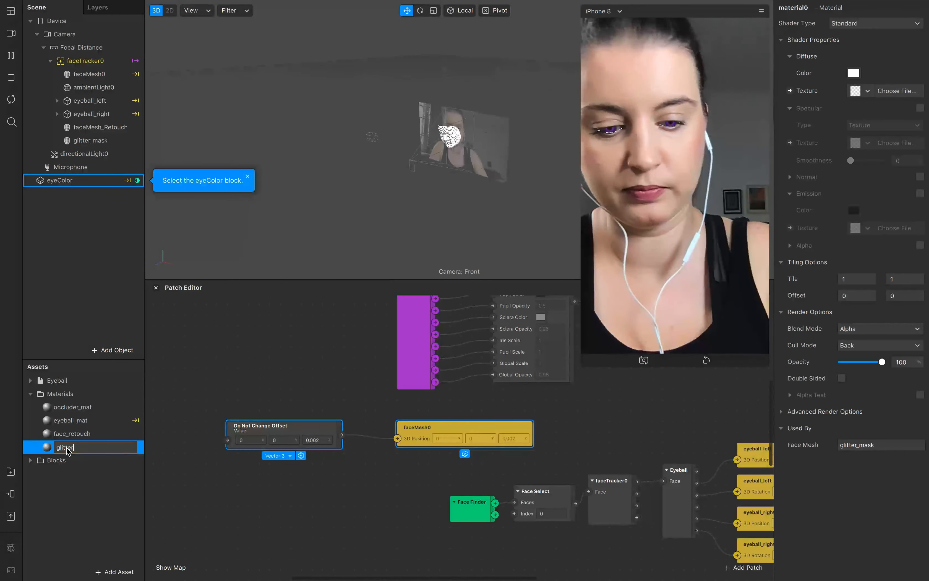
text(_mask)
click(98, 503)
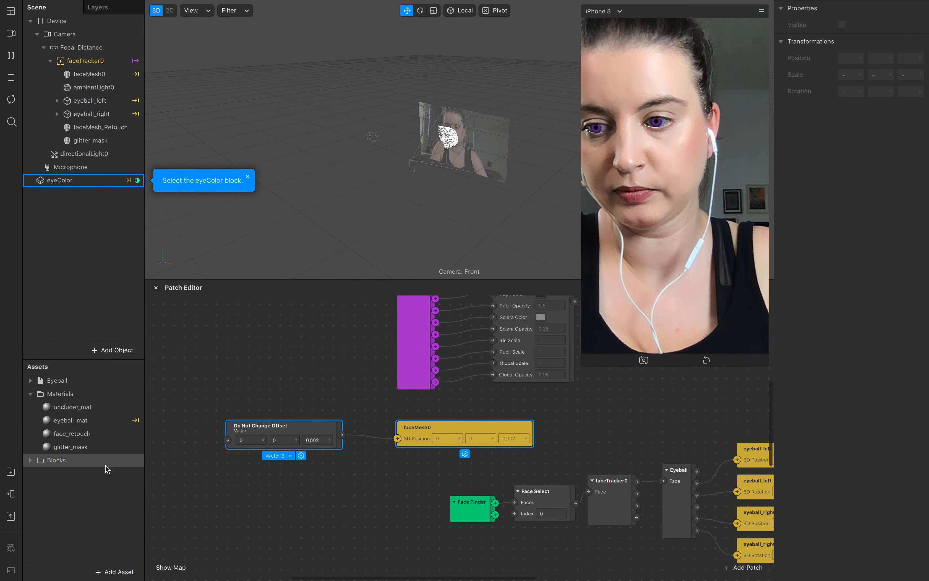
- Enable the Normal property on the glitter_mask material and load normal.png from the material folder as its new texture
click(109, 451)
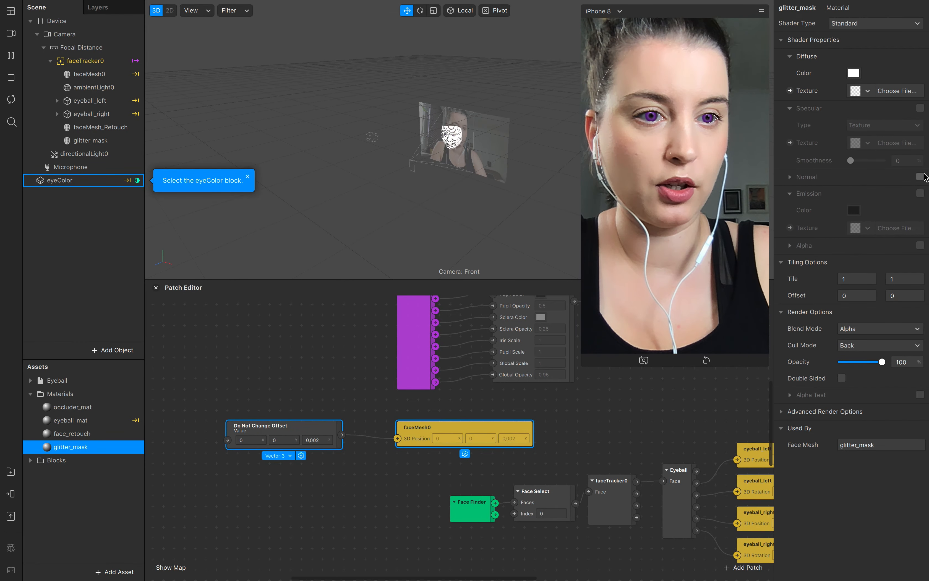
click(920, 177)
click(860, 194)
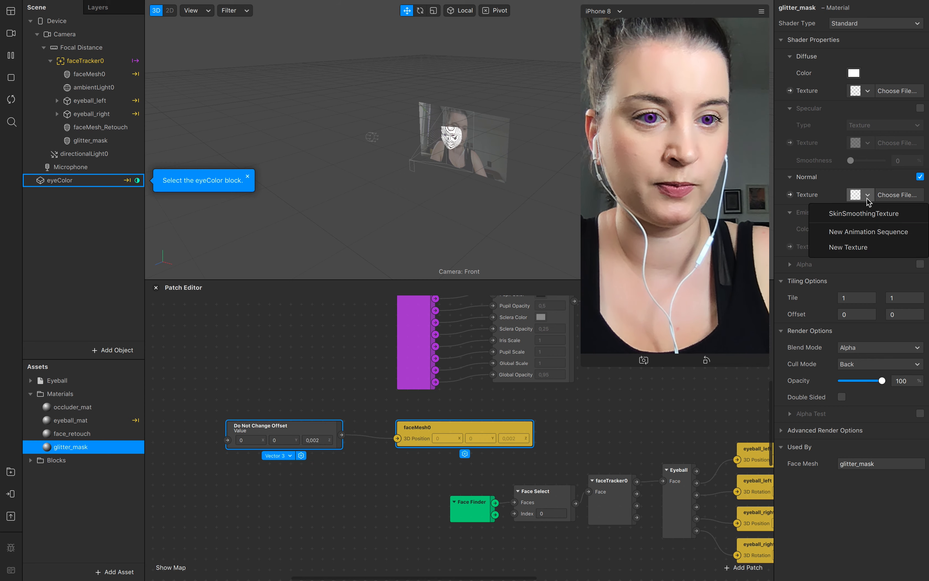
click(859, 249)
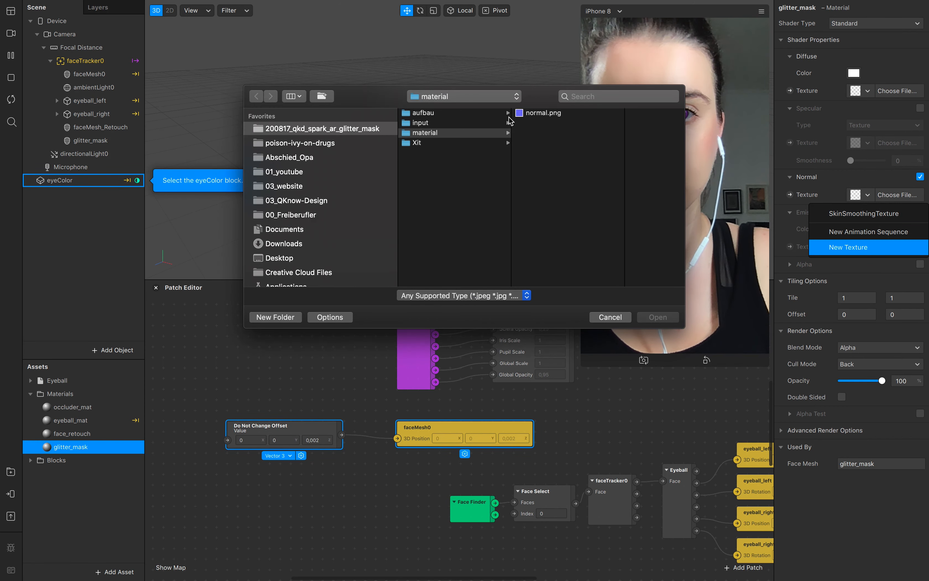
click(546, 113)
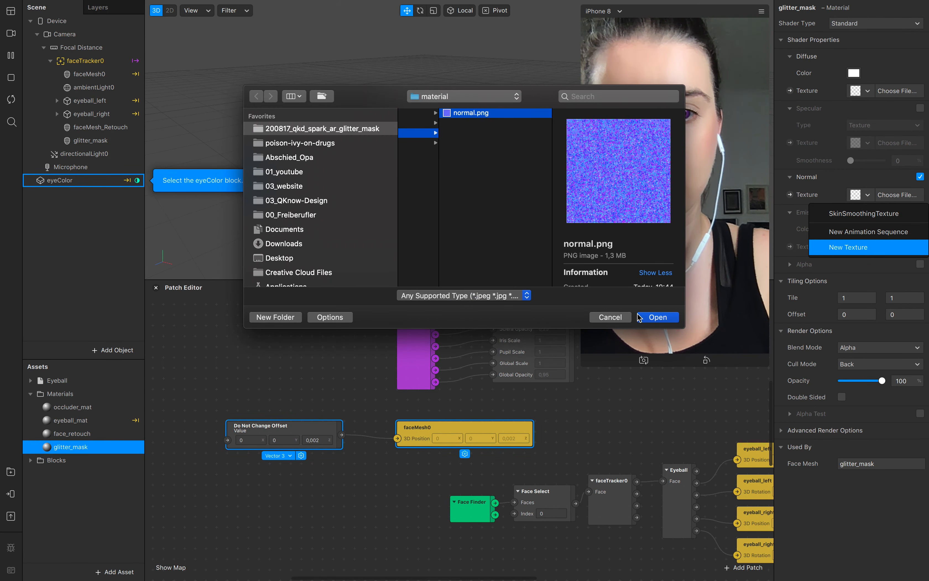
click(657, 317)
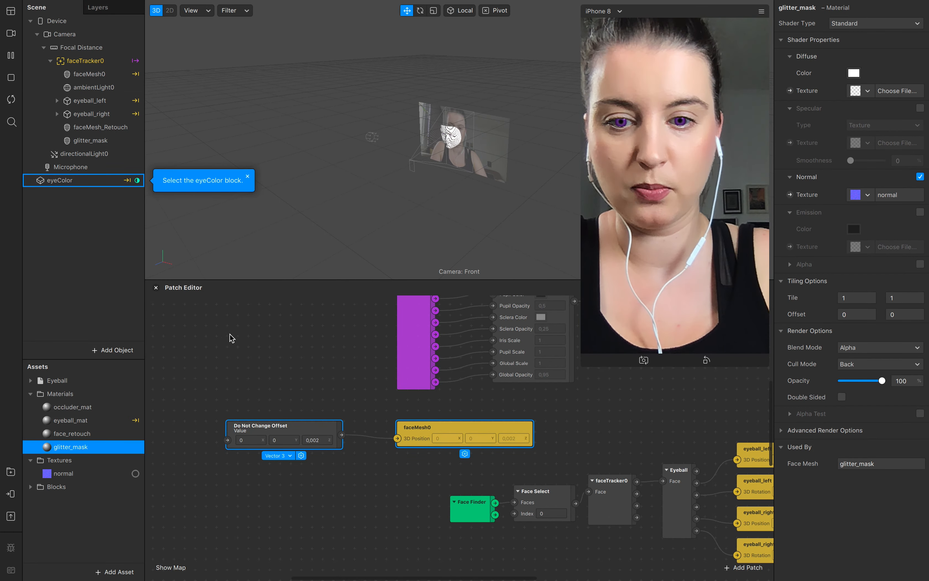
- Create a 3D Position patch for the glitter_mask face mesh and connect the Do Not Change Offset output to it
click(99, 74)
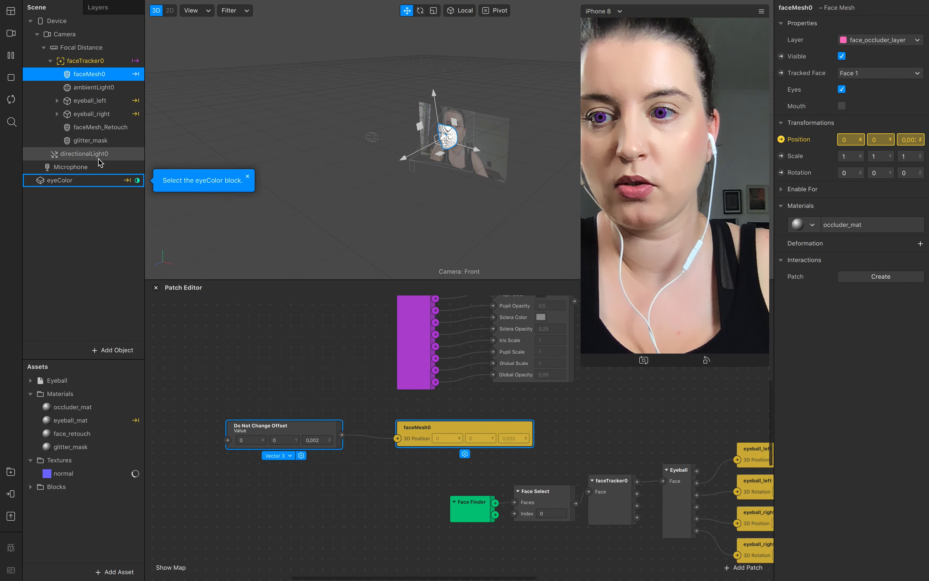
click(122, 141)
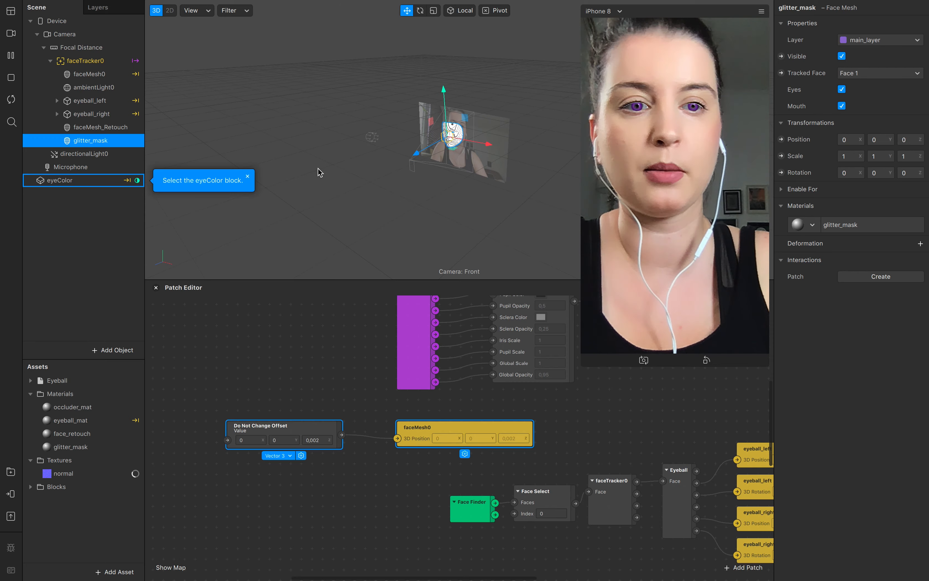
click(781, 140)
drag(499, 449, 430, 472)
drag(341, 435, 398, 470)
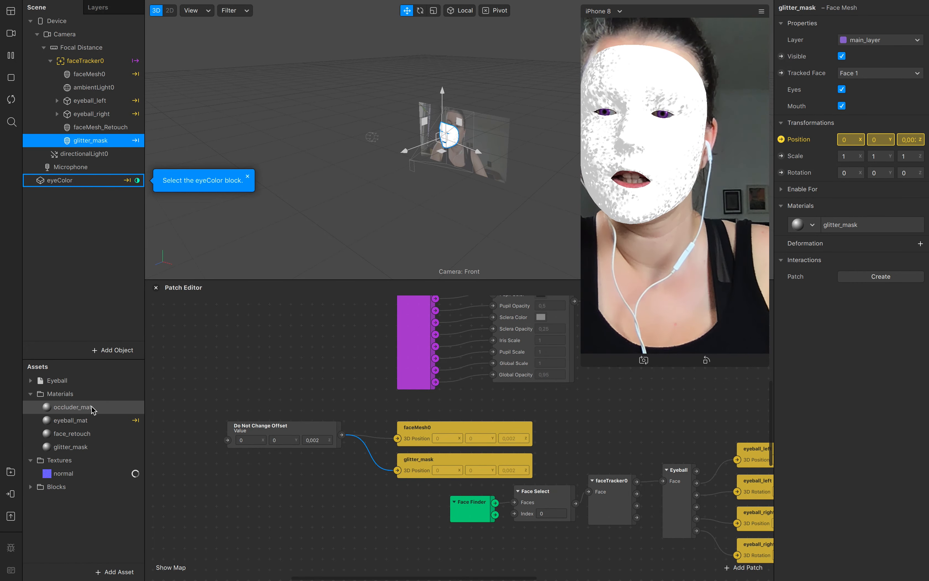
- Enable Specular on the glitter_mask material and set its smoothness to 33%
click(857, 227)
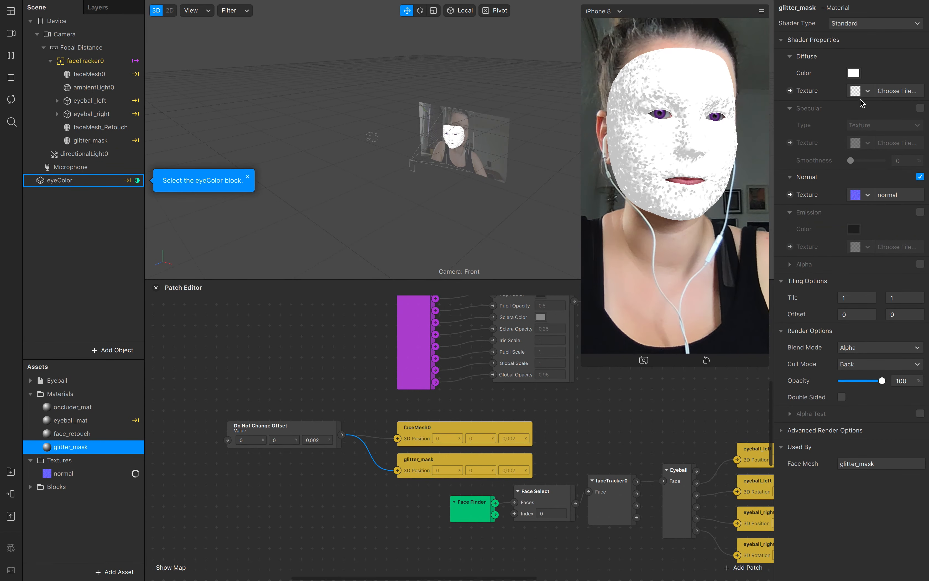
click(919, 107)
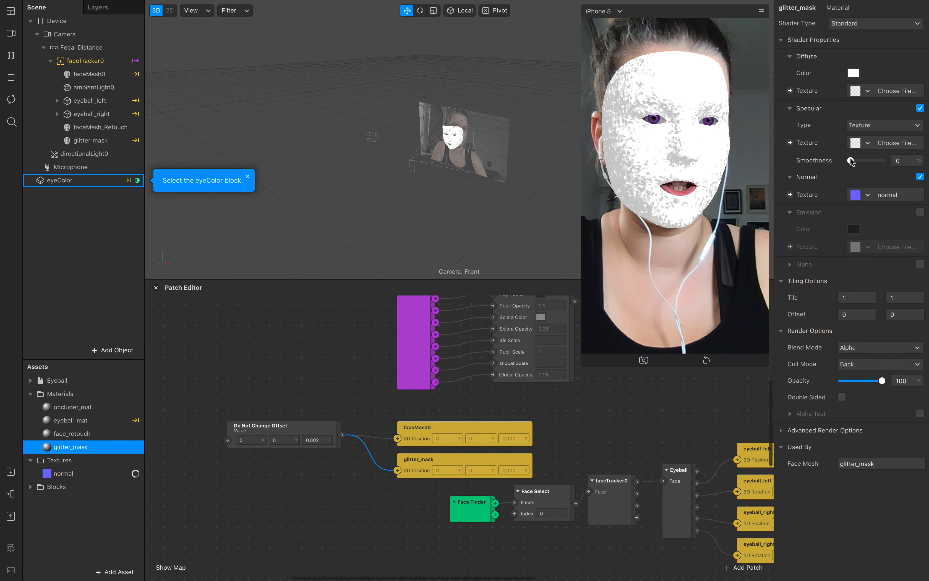
mouse_move(852, 163)
mouse_down()
mouse_move(871, 163)
mouse_move(861, 162)
mouse_up()
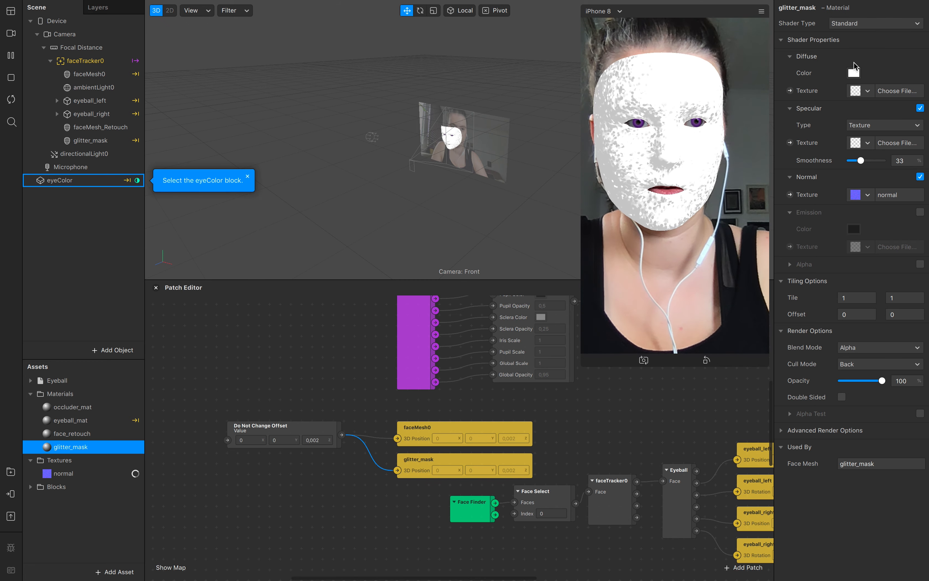
- Set the glitter_mask material's diffuse color to dark grey
click(853, 73)
drag(152, 420, 219, 421)
click(241, 459)
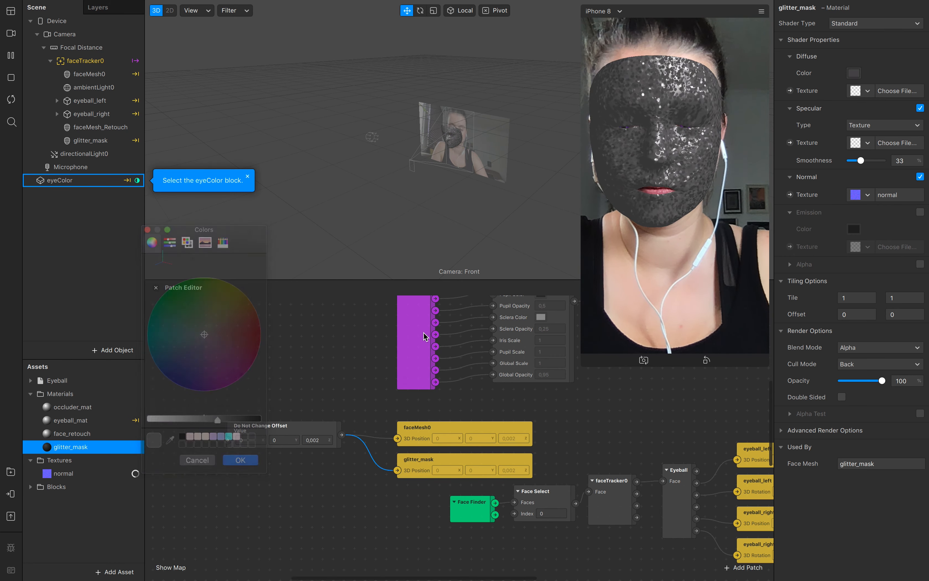
- Raise the glitter_mask material's specular smoothness to 67% and set its blend mode to Associative Alpha
drag(860, 161, 873, 163)
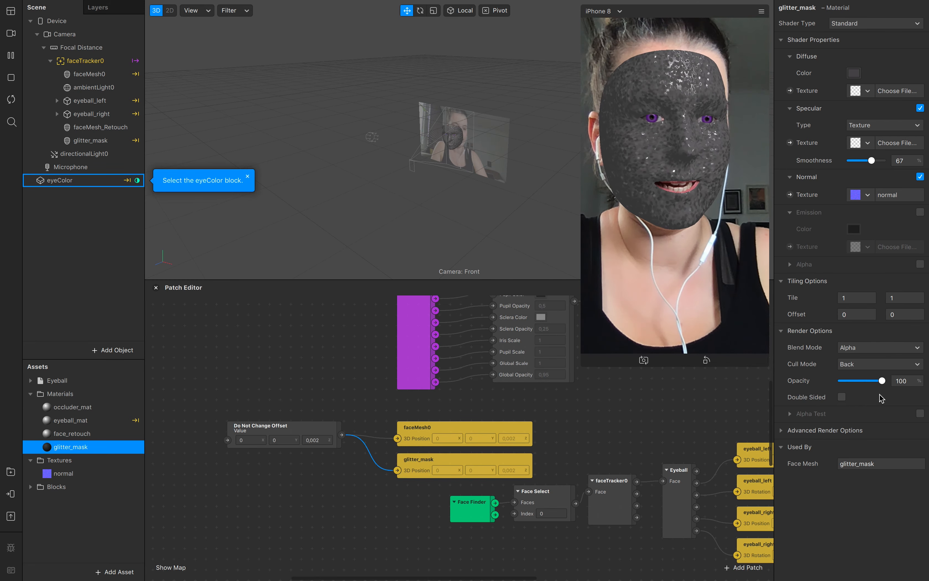
click(876, 347)
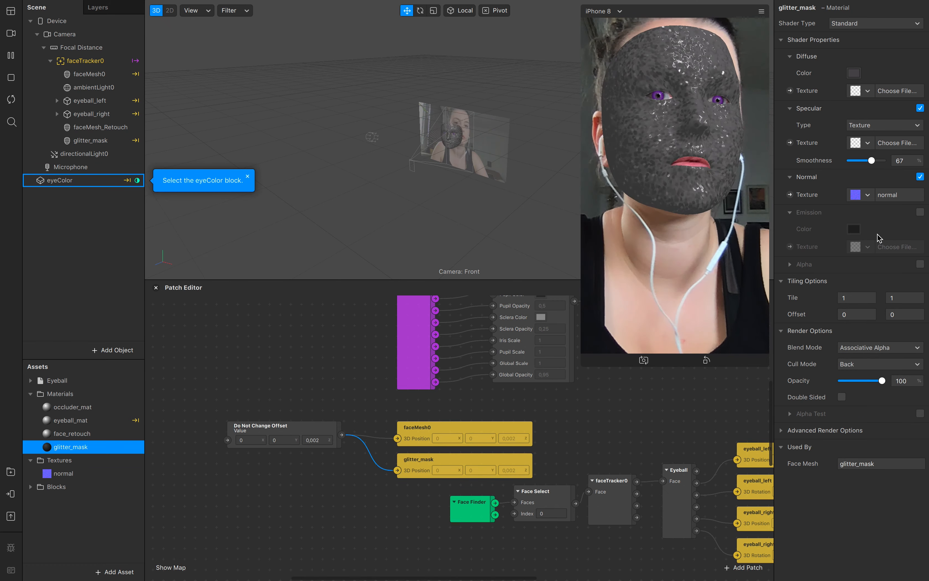
- Change the glitter_mask material's diffuse color to dark blue and set the specular smoothness to 49%
click(853, 72)
mouse_move(186, 353)
mouse_down()
mouse_move(187, 375)
mouse_move(189, 367)
mouse_up()
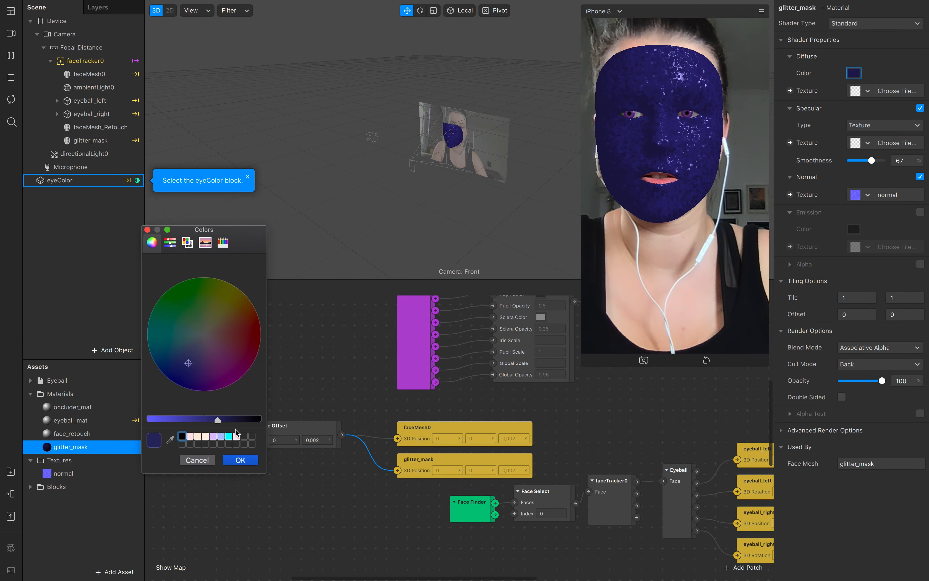
drag(216, 425, 221, 422)
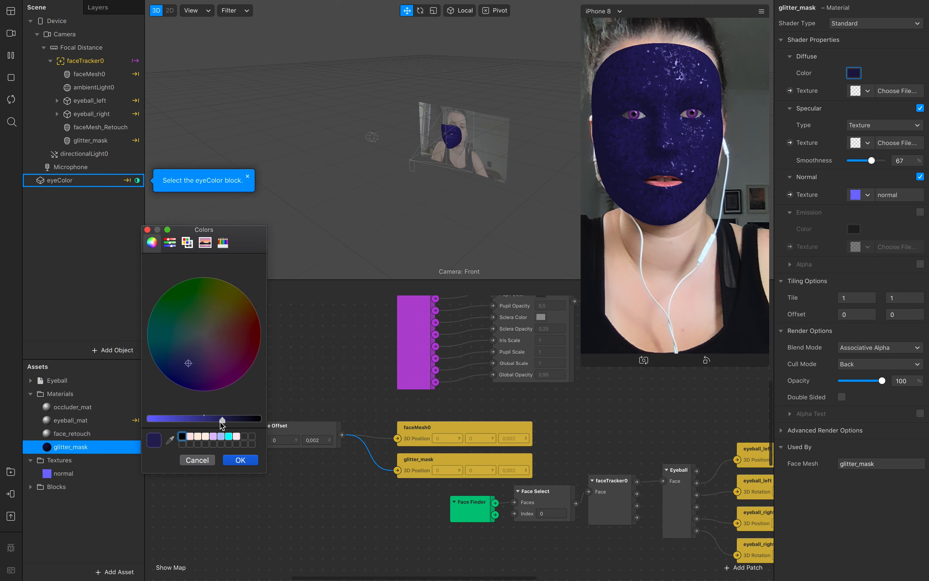
click(240, 460)
drag(872, 160, 866, 160)
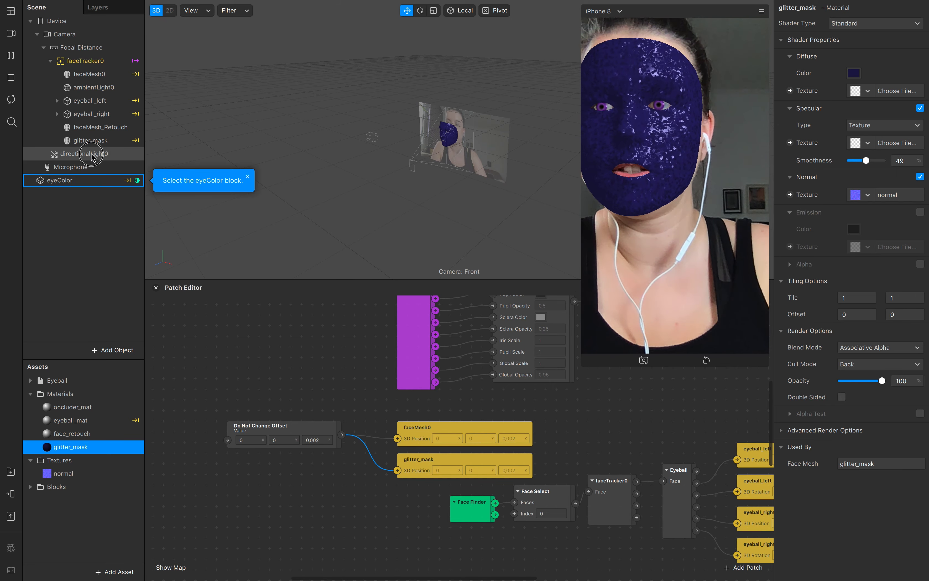
- Rotate directionalLight0 to about 9, -14 and -98 degrees so it lights the face from another angle
click(103, 154)
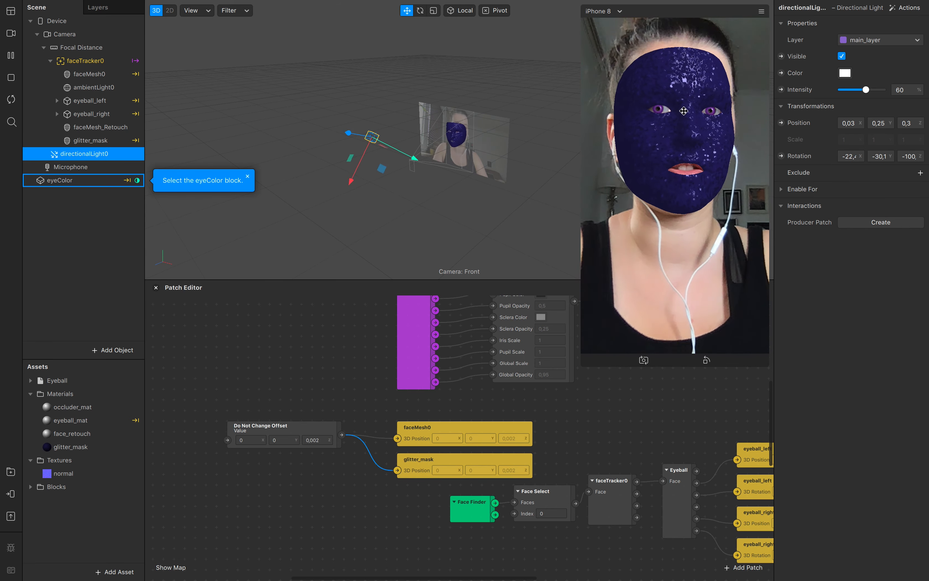
key(e)
mouse_move(360, 152)
mouse_down()
mouse_move(411, 153)
mouse_move(342, 130)
mouse_move(347, 138)
mouse_move(334, 125)
mouse_move(355, 125)
mouse_move(352, 118)
mouse_up()
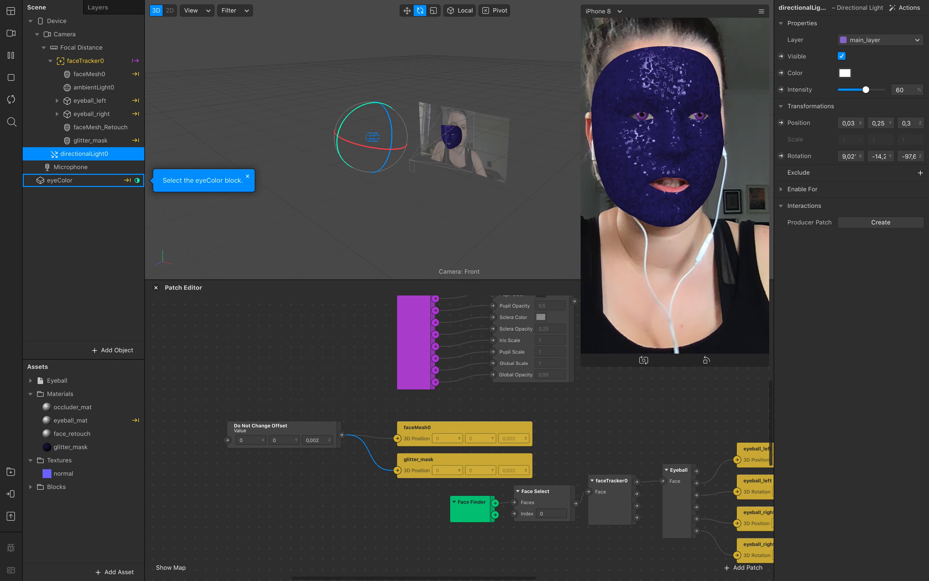
- Set the color of directionalLight0 to bright green
click(846, 74)
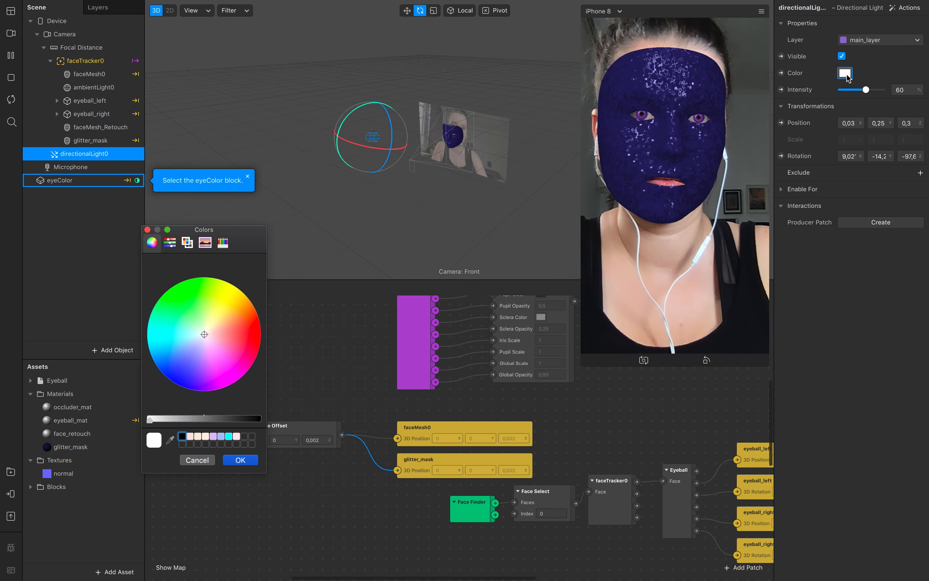
click(198, 316)
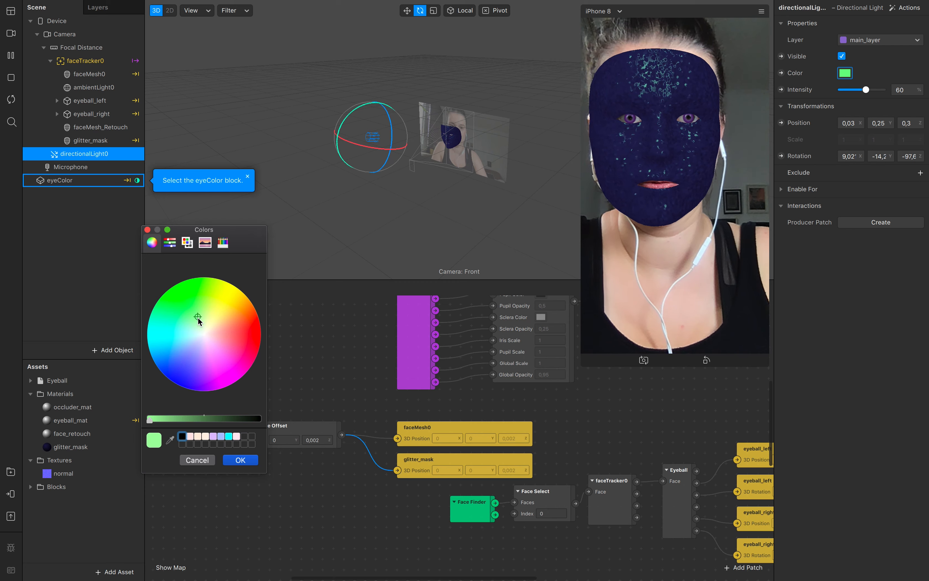
click(190, 307)
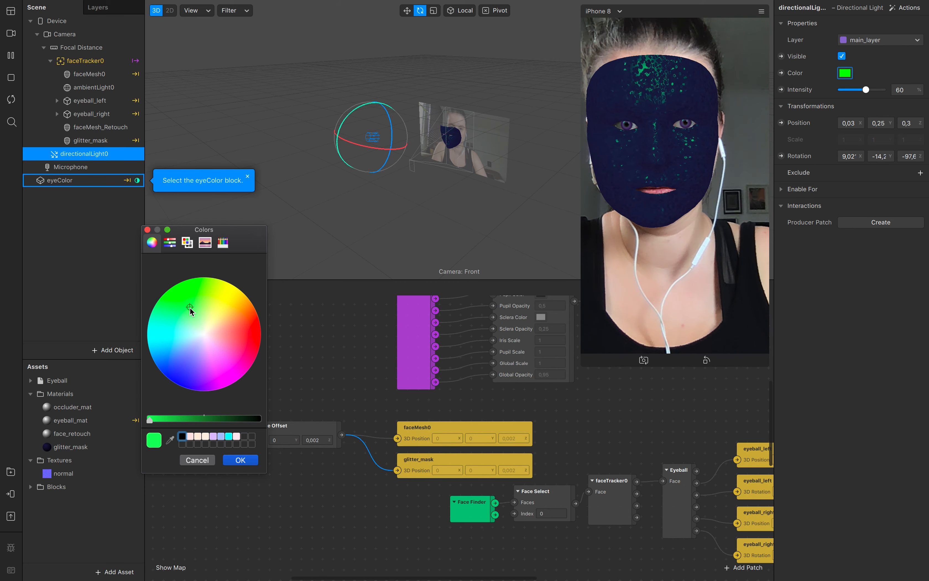
click(250, 465)
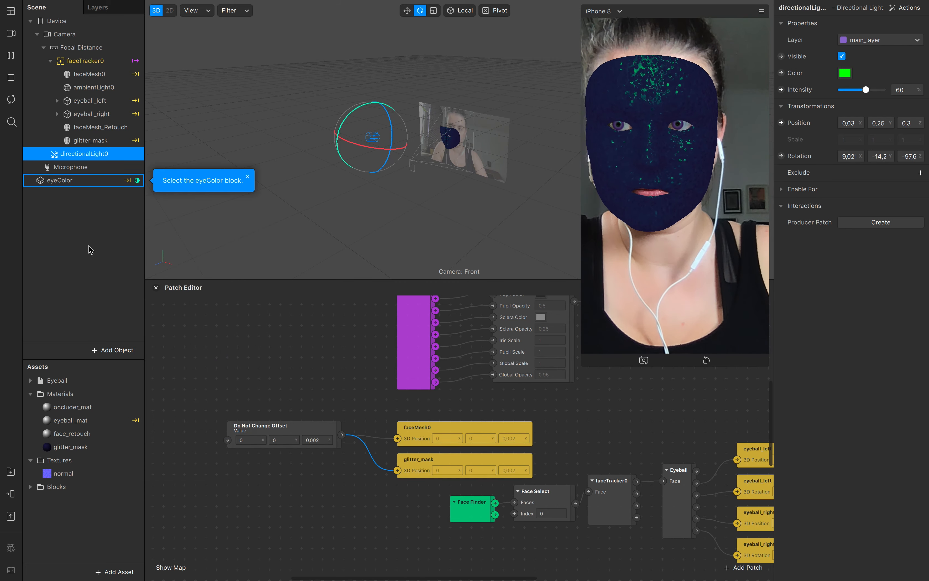
- Duplicate the green directional light and rotate directionalLight0 to about -85 degrees in X
click(98, 154)
right_click(98, 155)
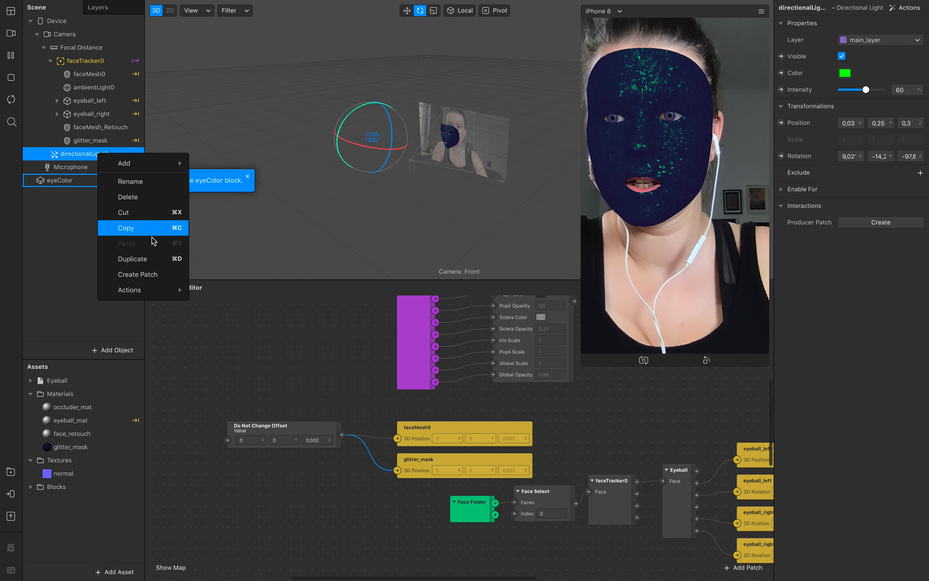
click(176, 262)
mouse_move(375, 147)
mouse_down()
mouse_move(363, 145)
mouse_move(376, 152)
mouse_up()
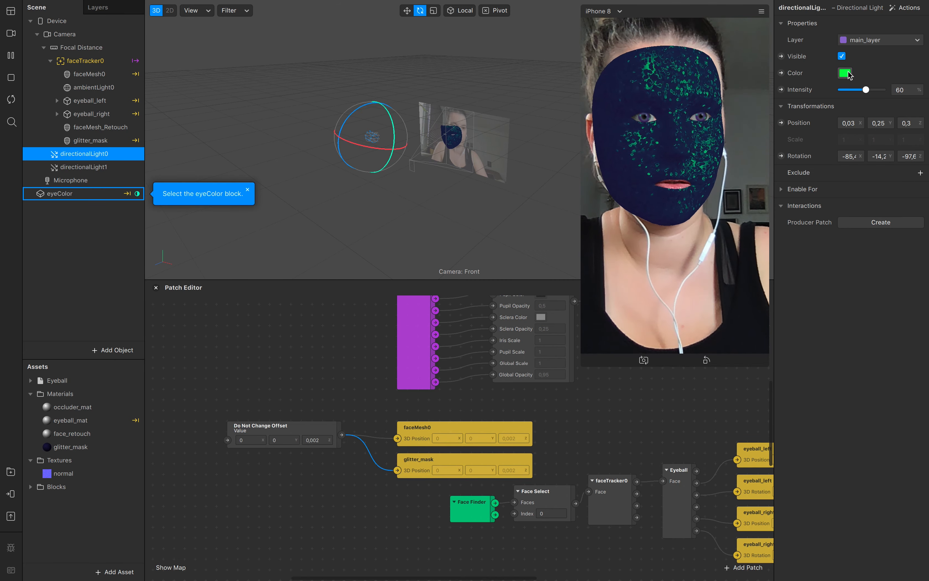
- Change the color of directionalLight0 to cyan
click(845, 73)
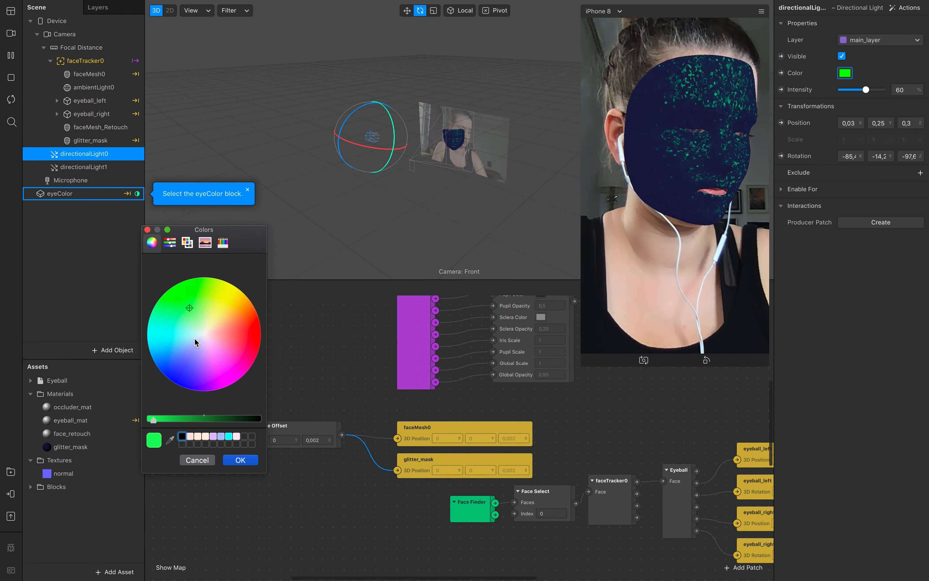
click(171, 333)
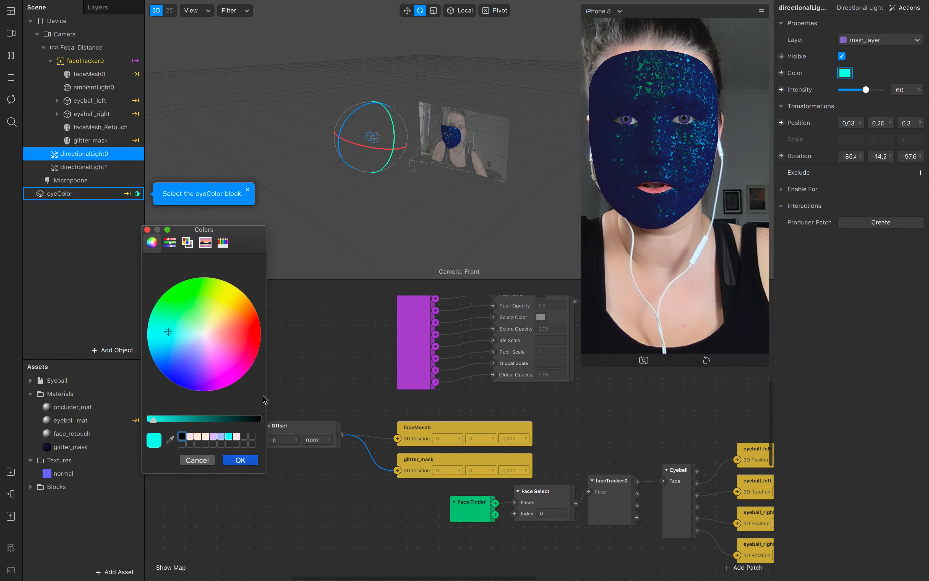
click(240, 459)
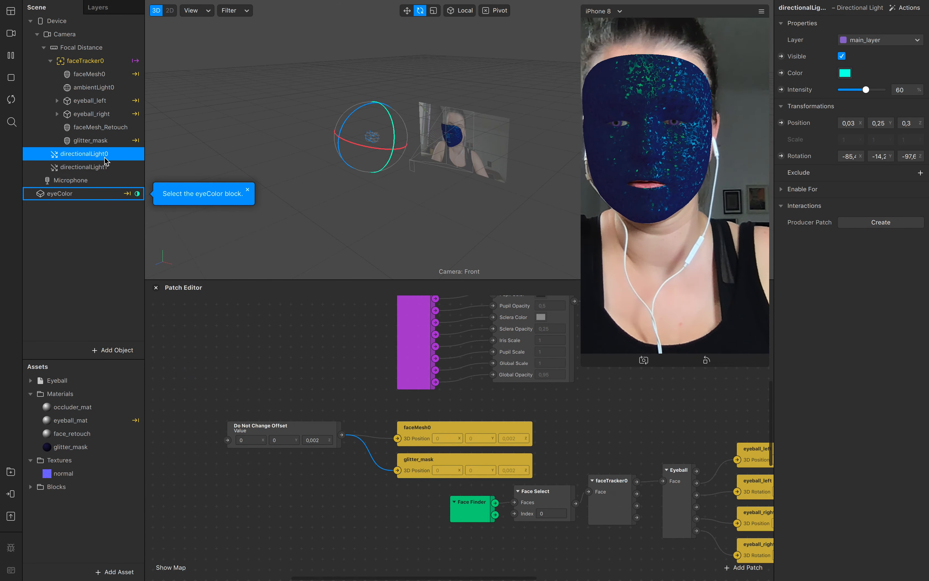
- Duplicate the cyan directional light and rotate directionalLight0 to about -29, -4 and -7 degrees
key(super+d)
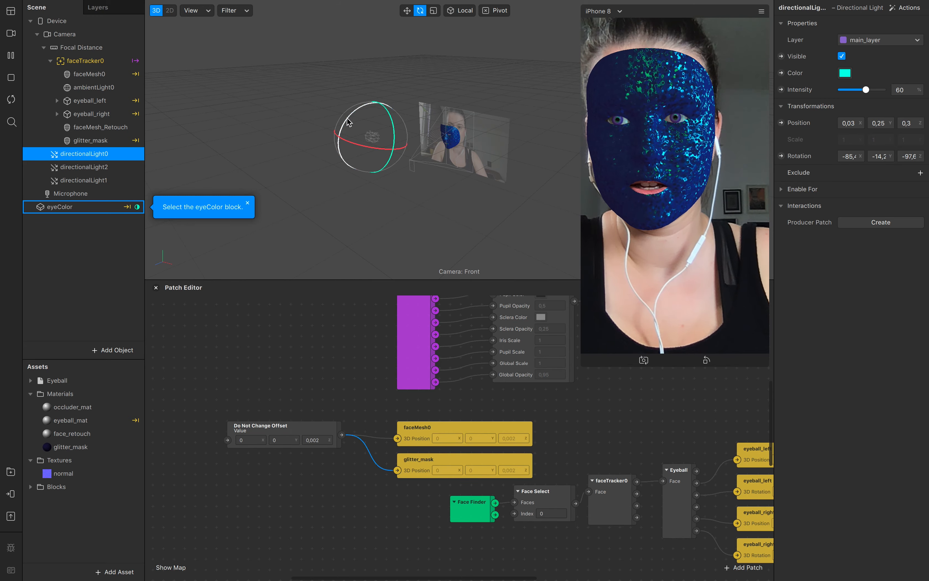
click(103, 179)
click(106, 170)
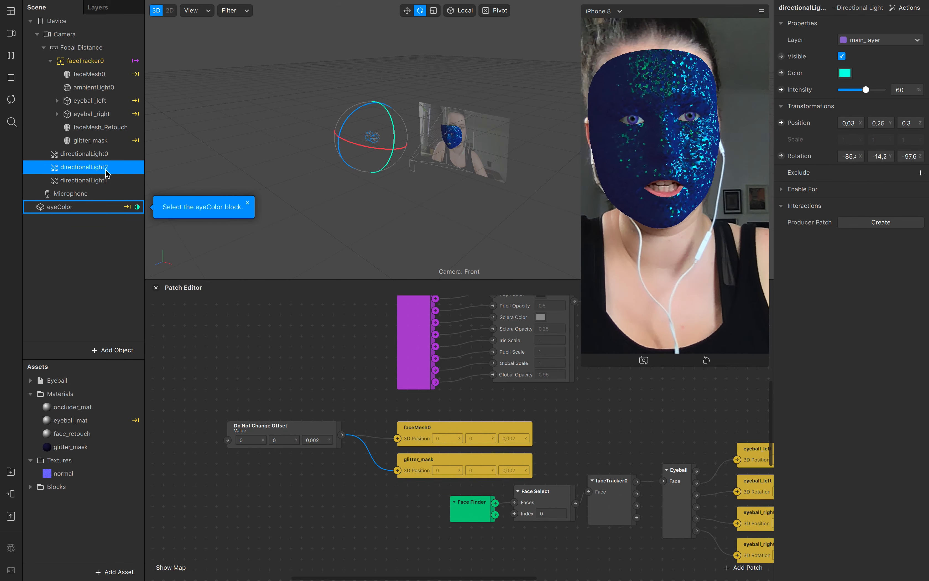
click(103, 154)
drag(344, 128, 381, 110)
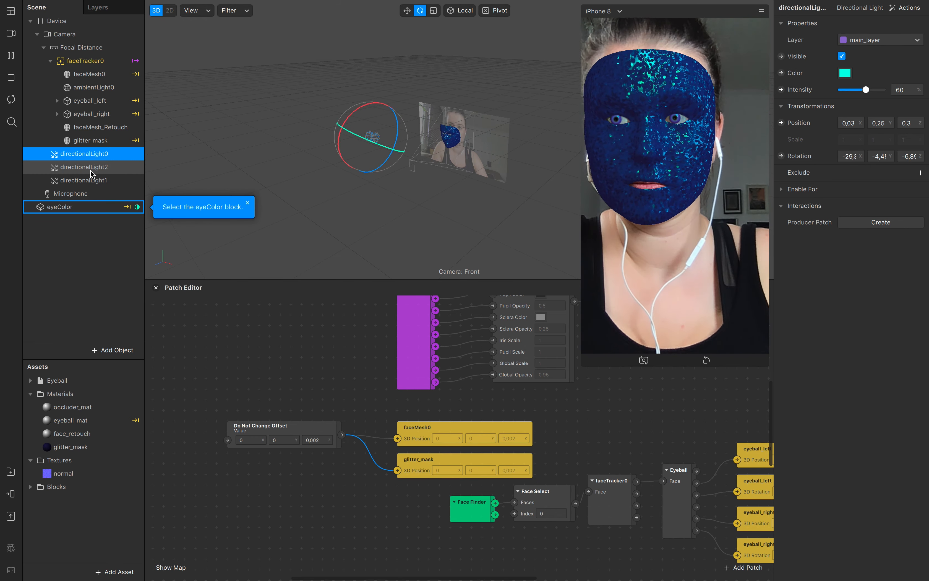
- Change the color of directionalLight0 to magenta
click(845, 73)
click(212, 357)
click(222, 371)
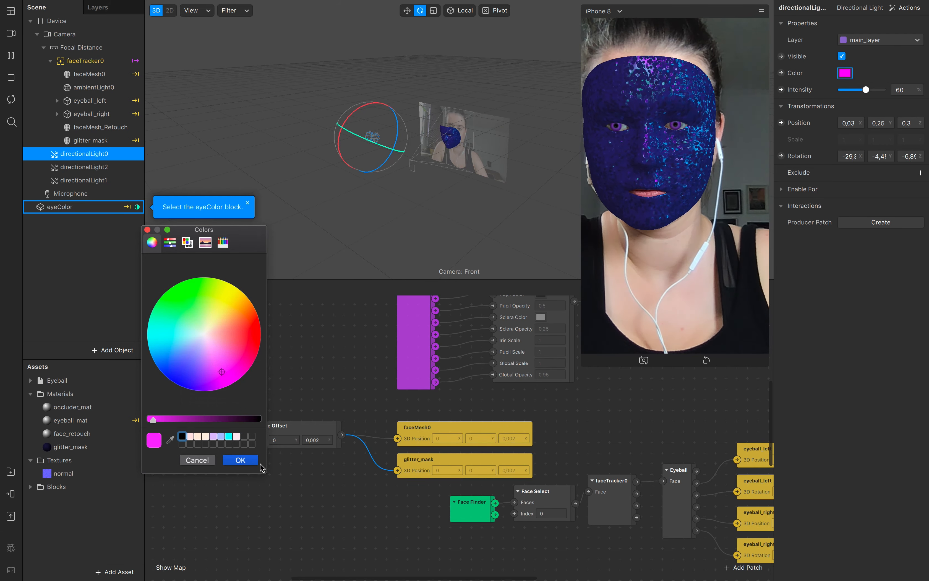
click(246, 461)
- Duplicate the magenta directional light and rotate directionalLight0 to about 51 degrees in X
click(102, 264)
click(96, 156)
key(super+d)
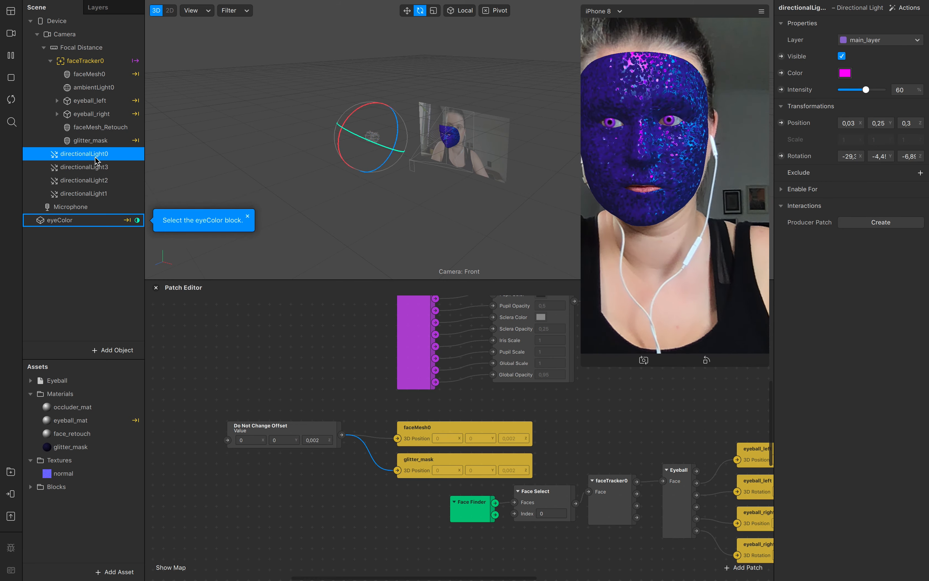
drag(332, 139, 371, 121)
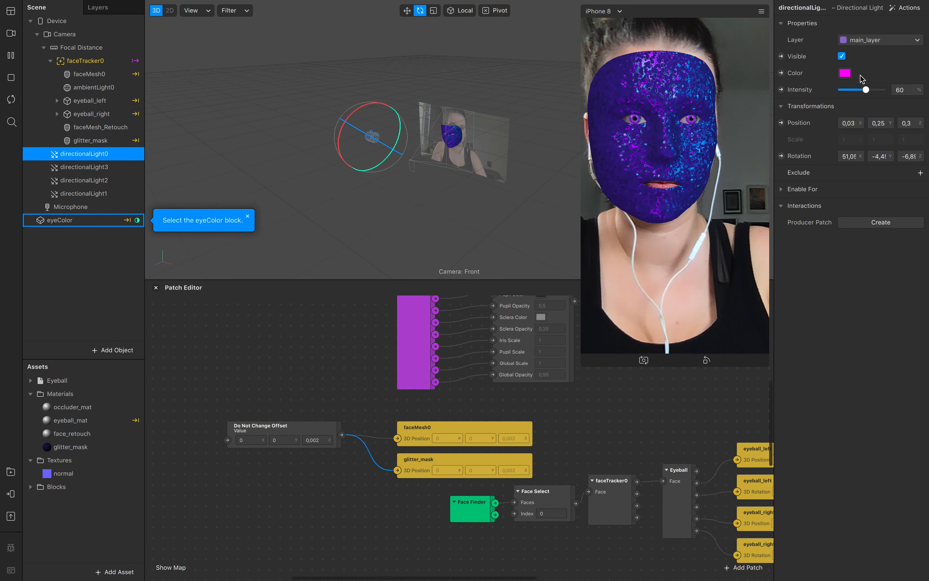
- Change the color of directionalLight0 to yellow
click(848, 75)
click(225, 294)
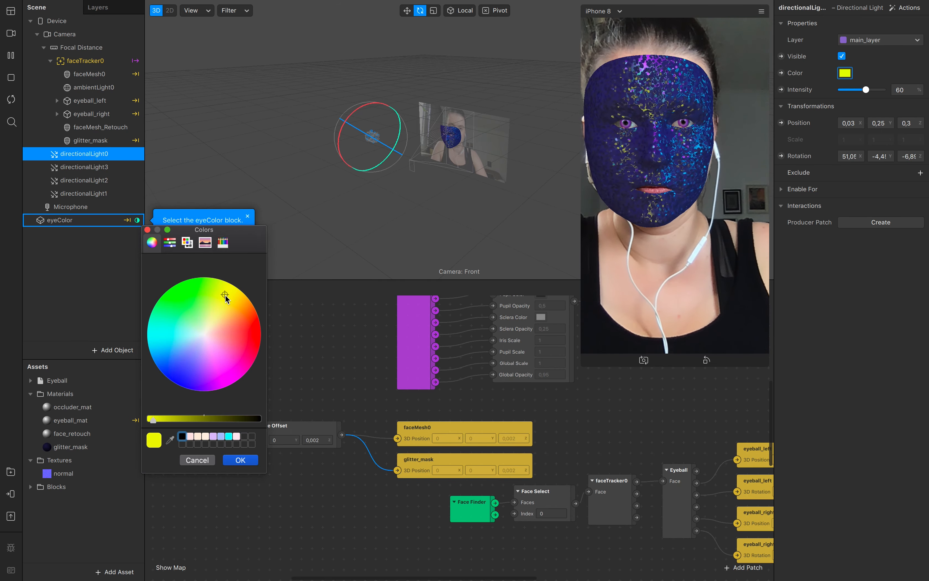
click(230, 293)
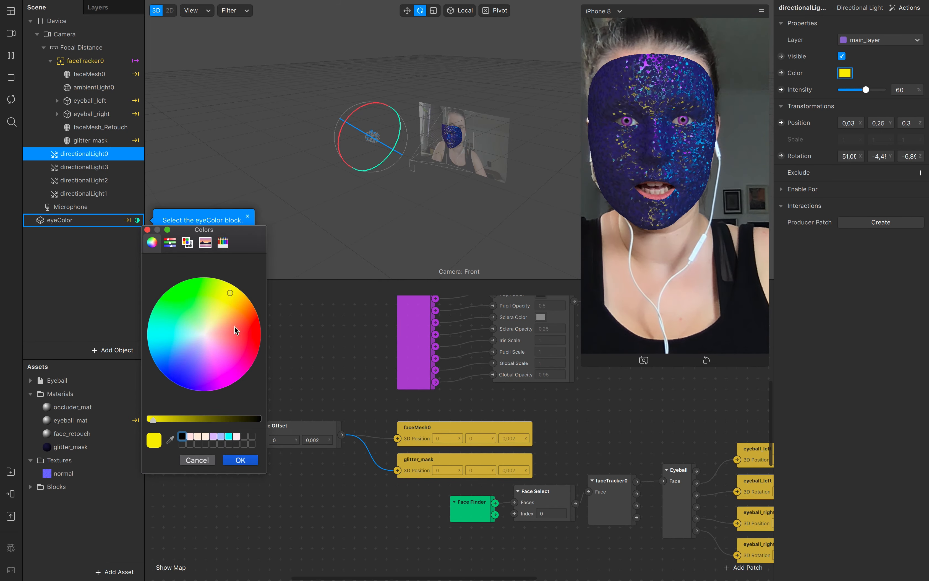
click(240, 459)
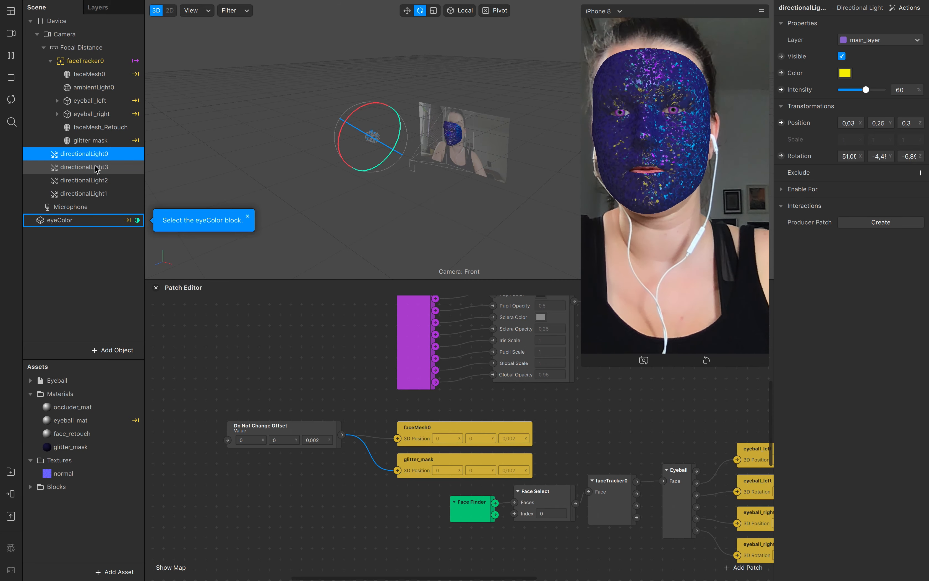
- Set the intensity of all four directional lights to 65% at once
click(81, 194)
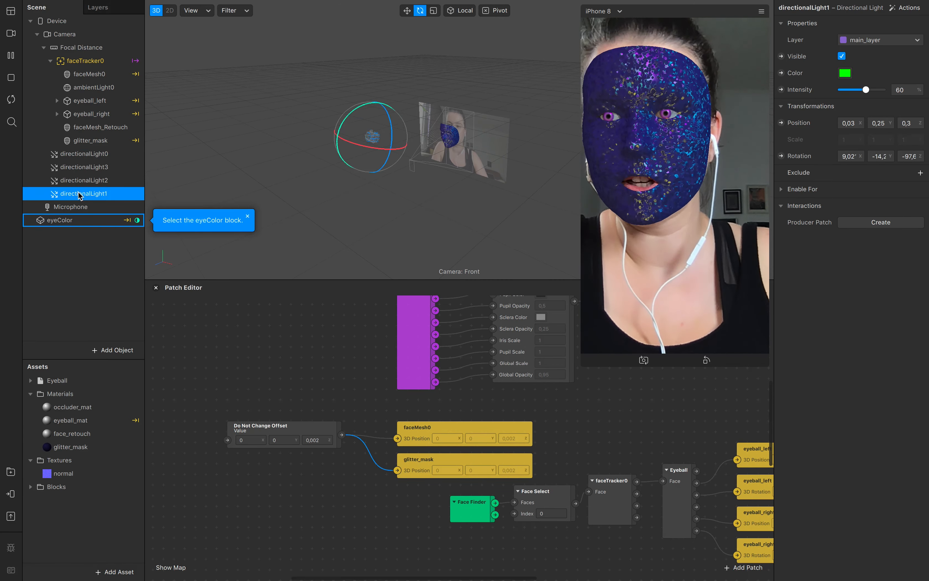
shift+click(100, 154)
mouse_move(866, 90)
mouse_down()
mouse_move(846, 88)
mouse_move(868, 90)
mouse_up()
click(87, 285)
- Set the intensity of the cyan directionalLight2 to 38%
click(108, 182)
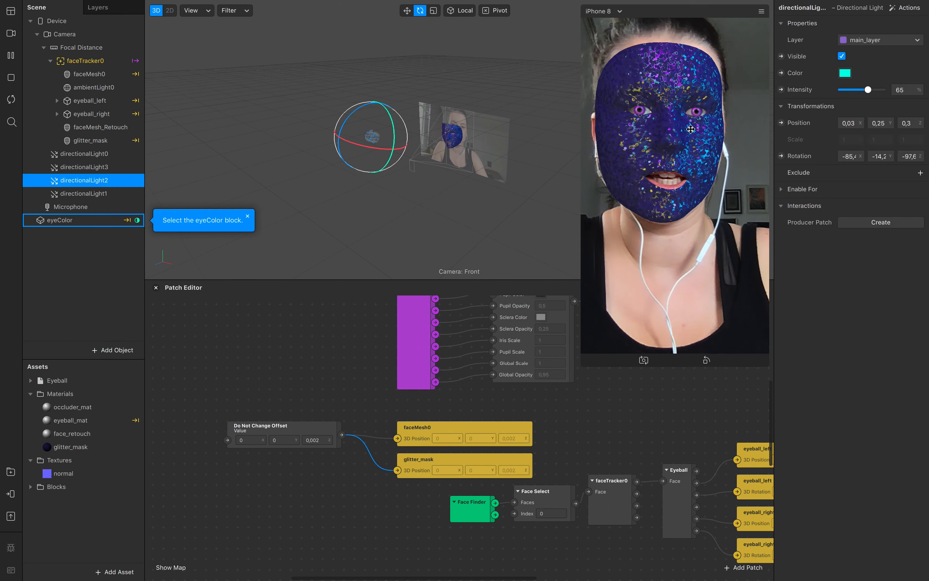
drag(867, 90, 857, 89)
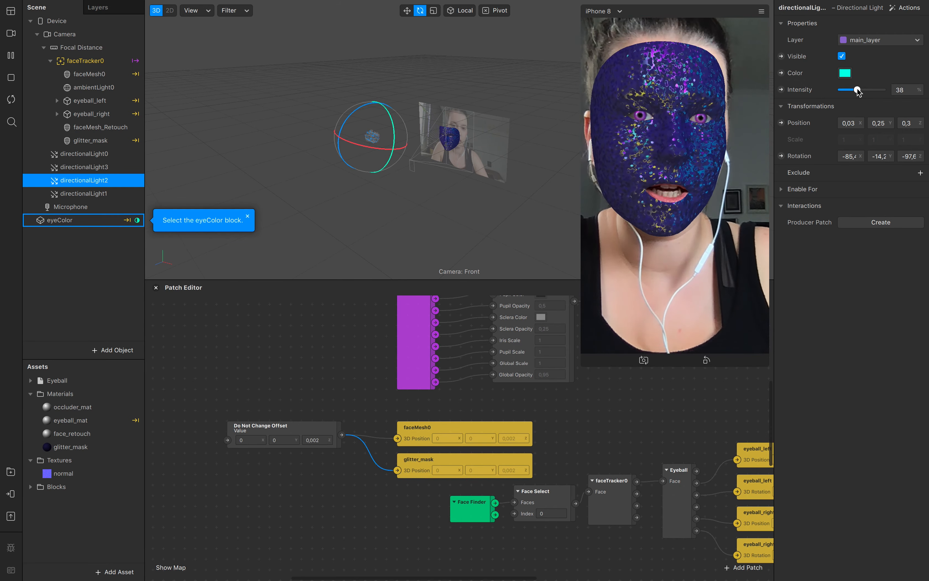
click(321, 293)
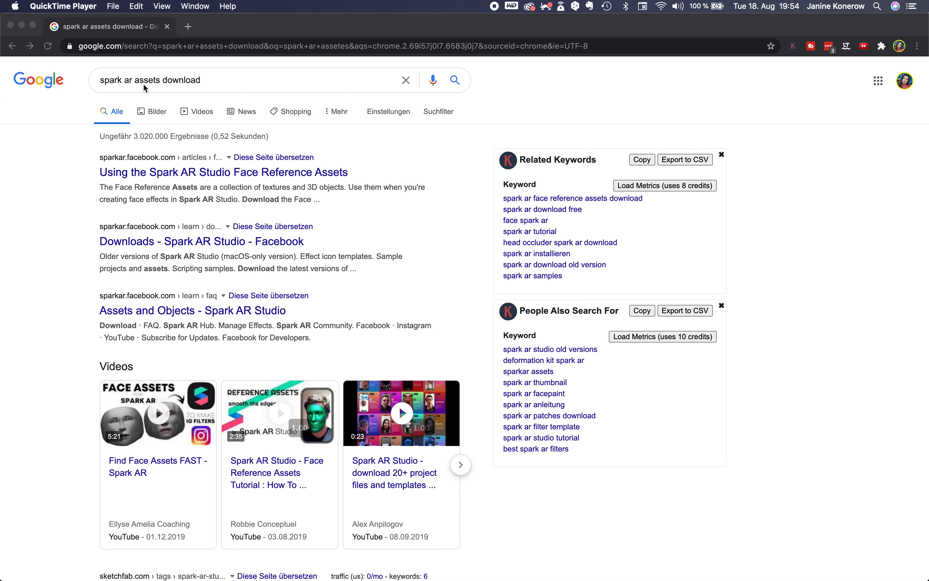
- Open the article on using the Spark AR Studio Face Reference Assets from the search results and look through it
click(199, 175)
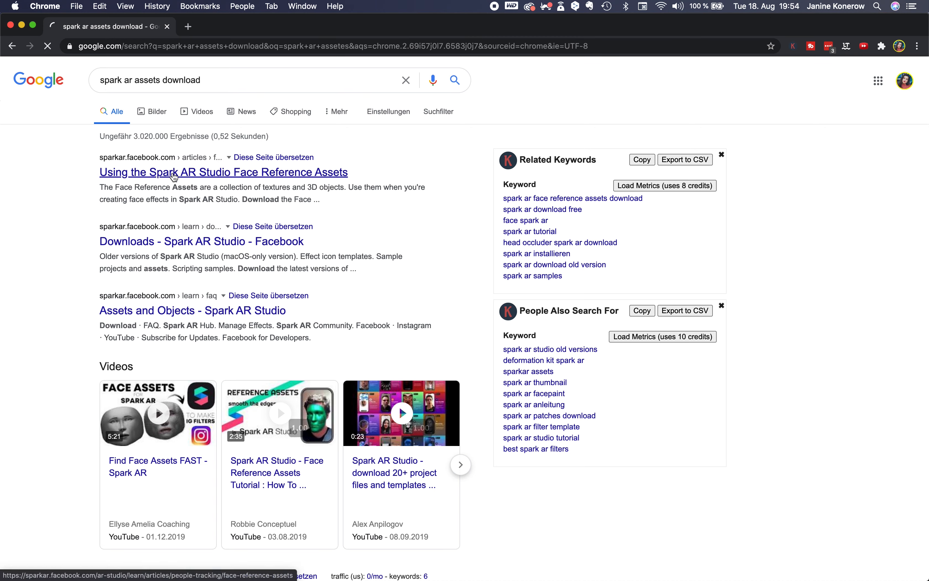
scroll(494, 451, down, 2)
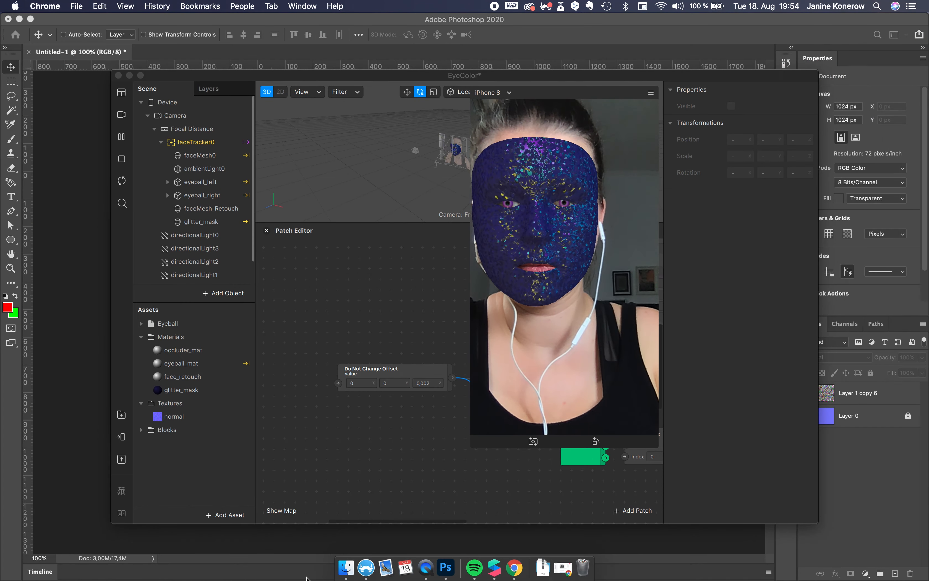
- Switch to Finder and open faceMesh.dae from the 3D folder in Photoshop as a 1024 × 1024 pixel document
click(344, 566)
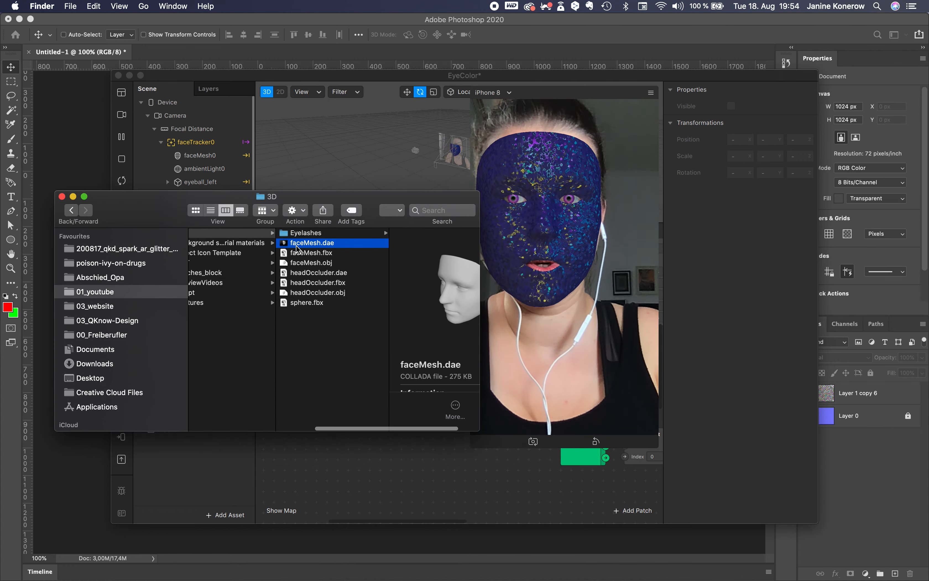
right_click(331, 246)
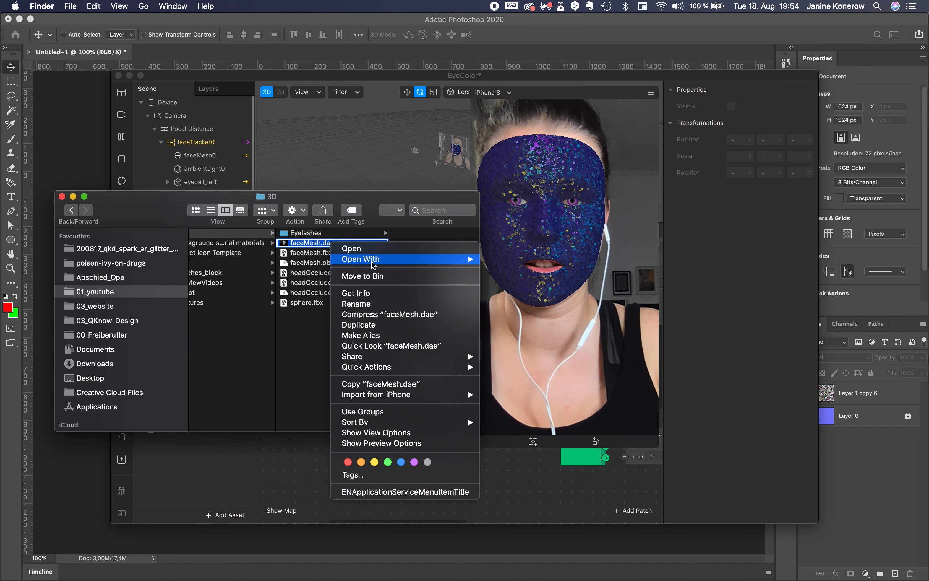
mouse_move(453, 259)
click(531, 260)
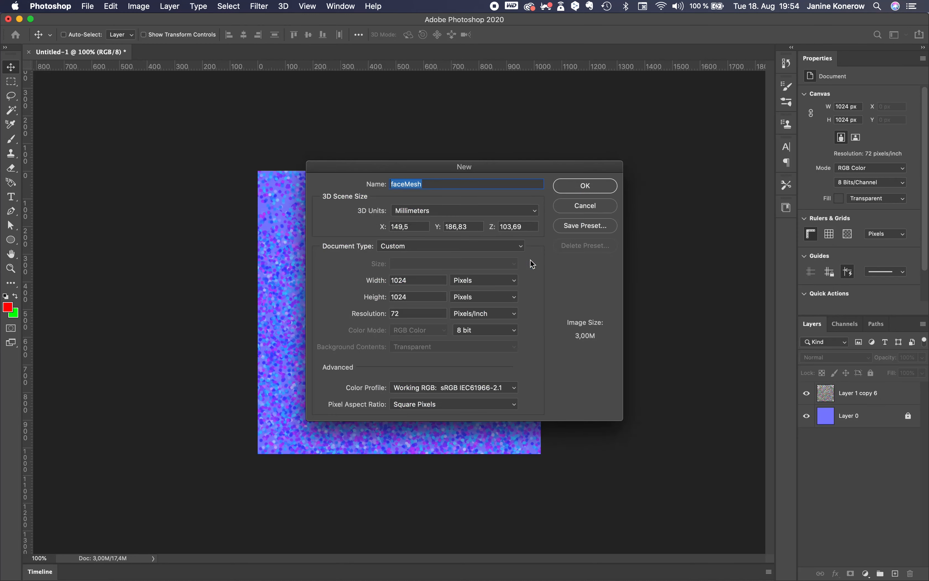
click(586, 186)
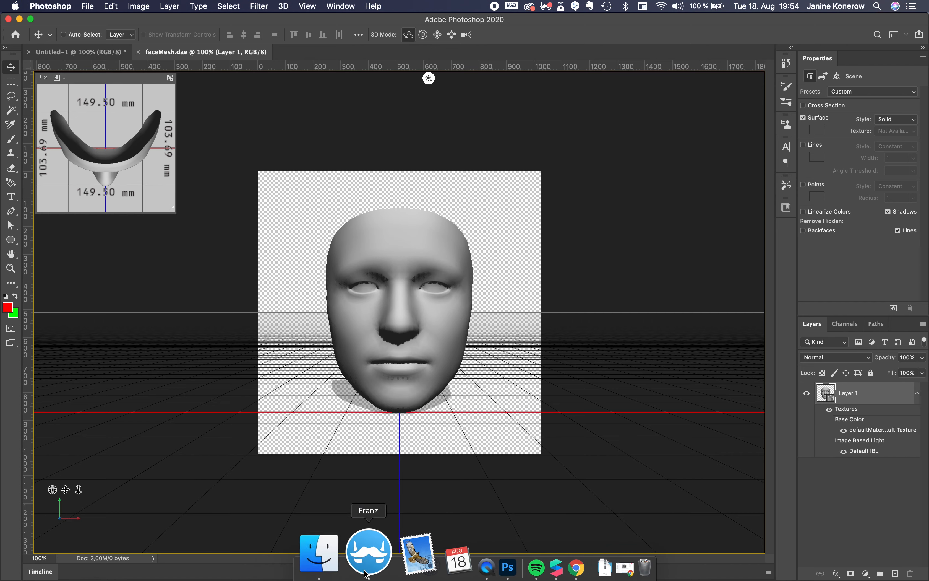
- Open the face mesh's default base color texture for editing and compare it with the 3D model
click(357, 551)
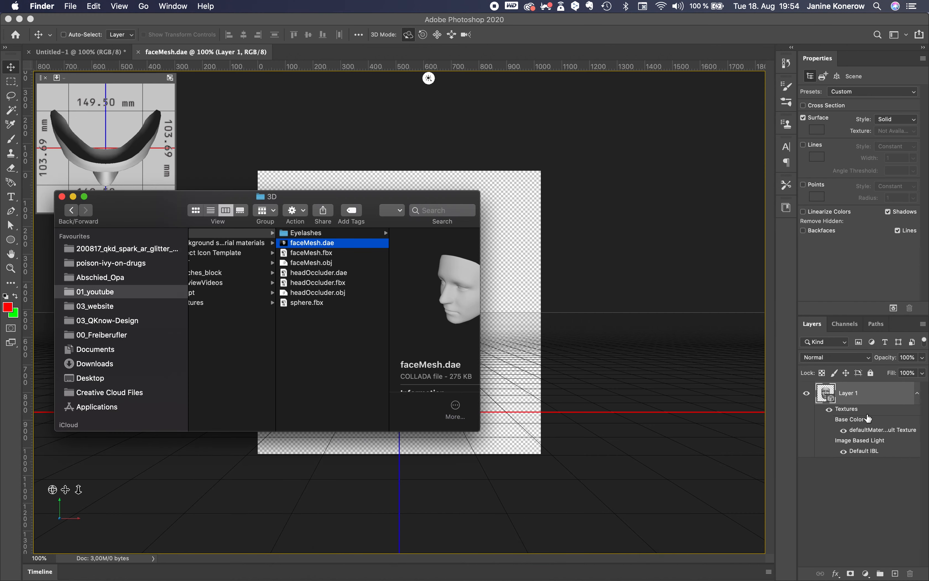
click(869, 418)
click(853, 422)
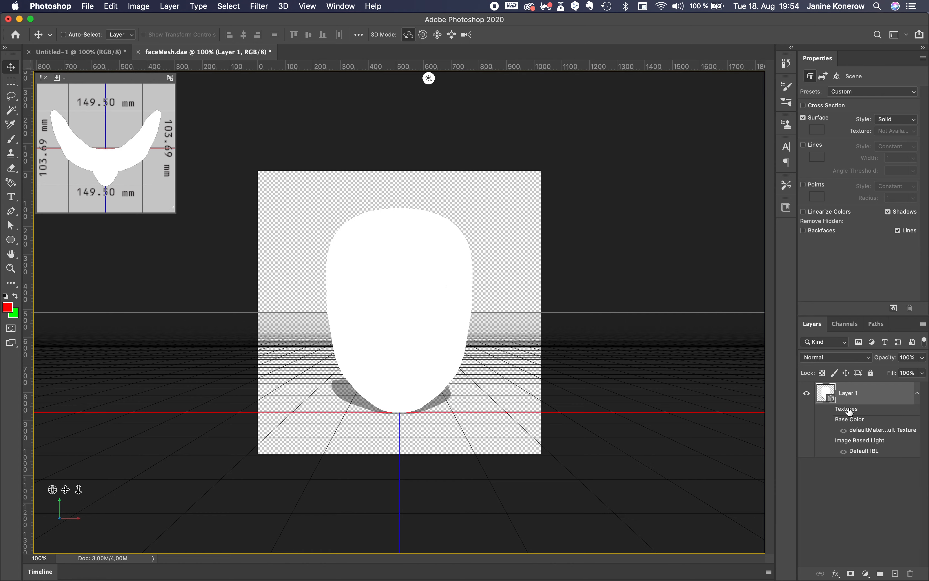
key(super+z)
double_click(871, 431)
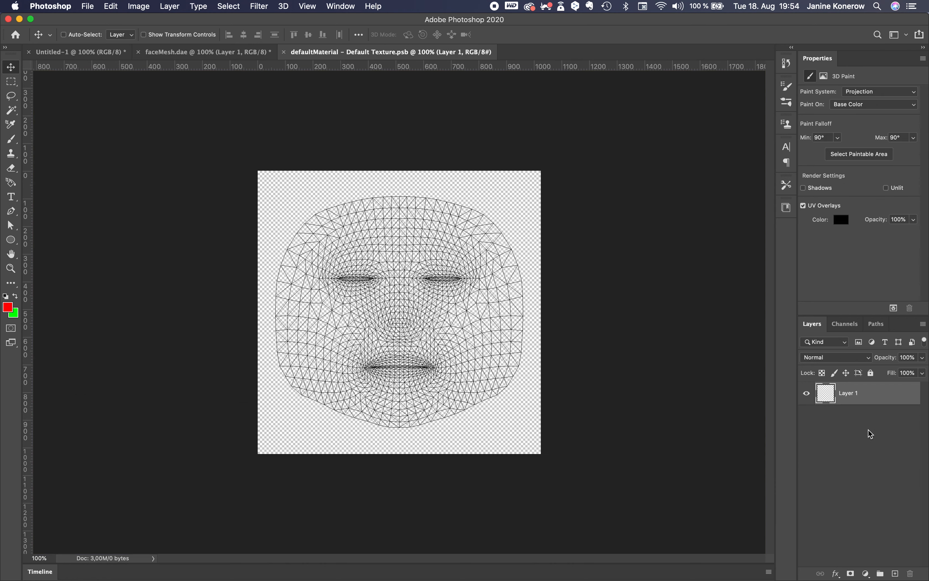
click(213, 51)
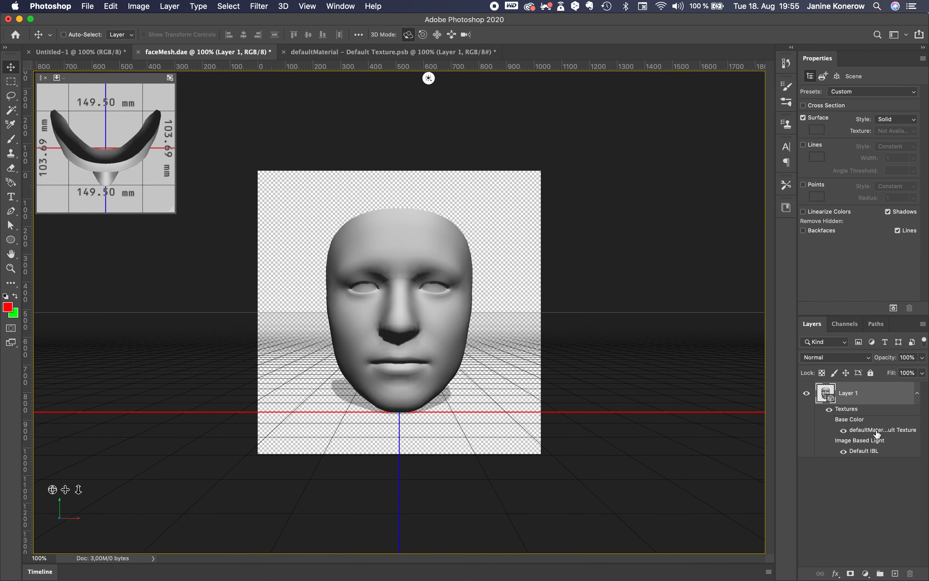
click(437, 52)
- Place faceFeminine.jpg from the Textures folder of the Spark AR assets into the default texture document
click(327, 554)
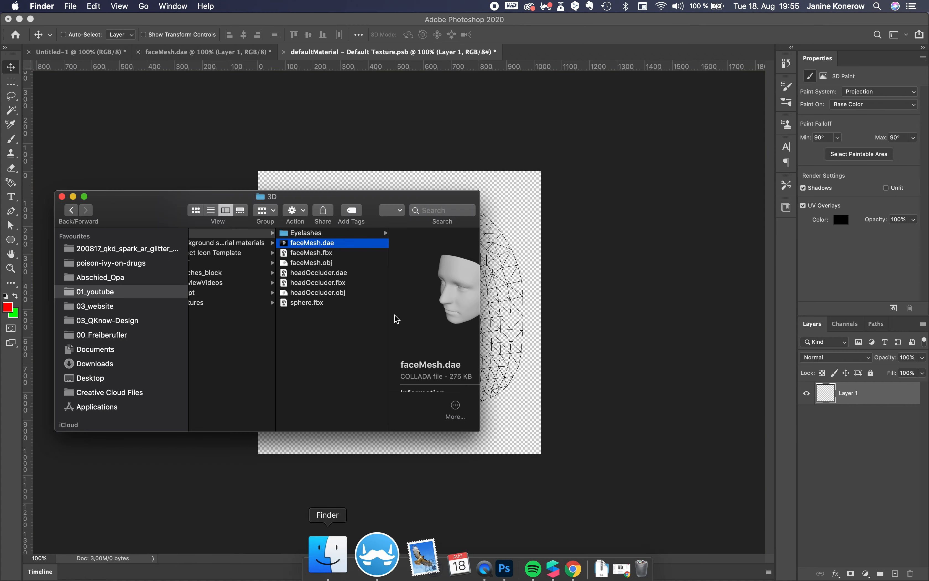
click(348, 305)
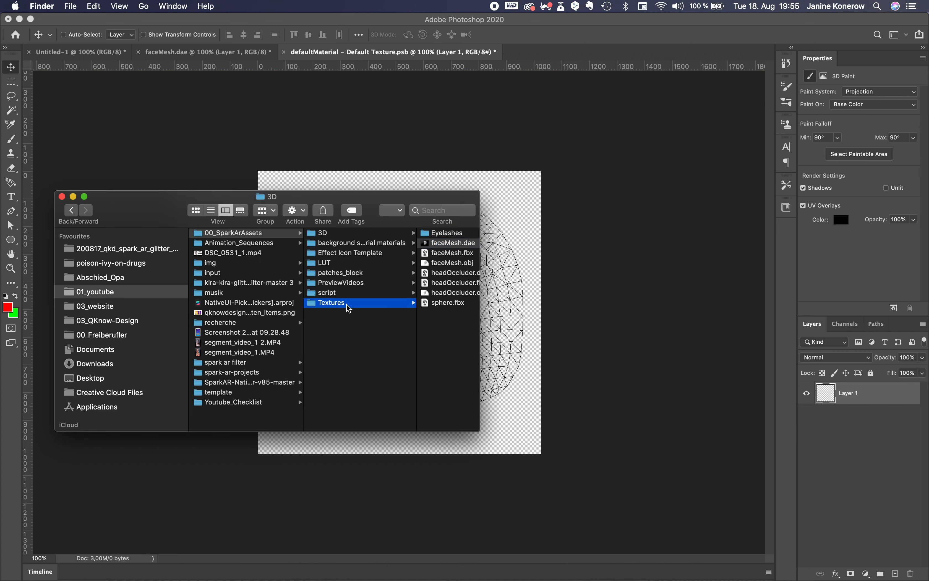
click(409, 234)
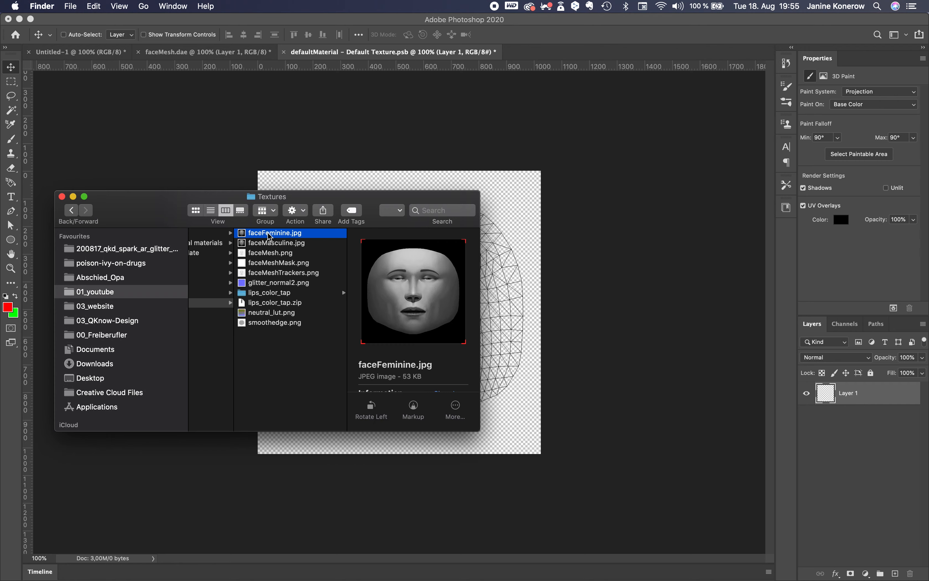
drag(271, 235, 524, 211)
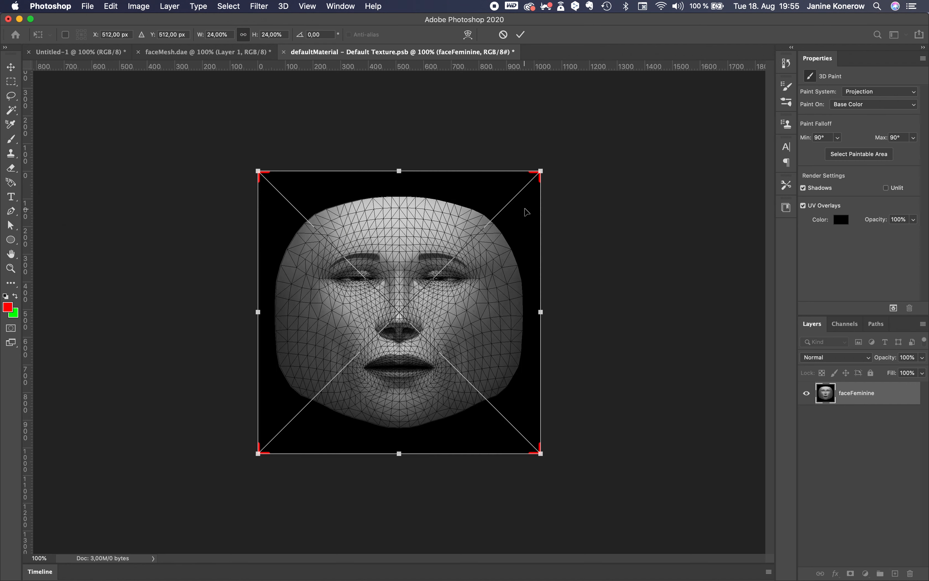
key(Return)
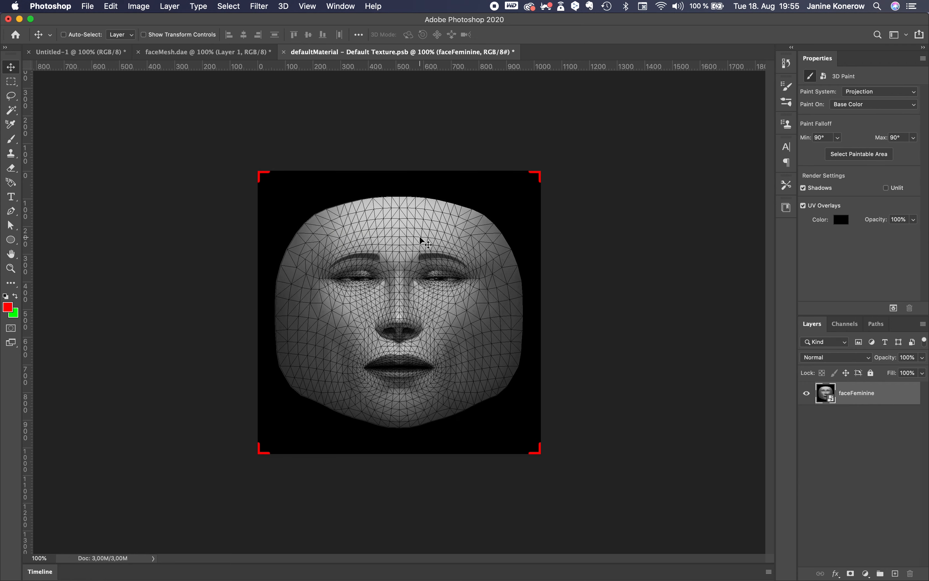
- Save the texture document and check the face texture on the 3D face mesh
click(92, 7)
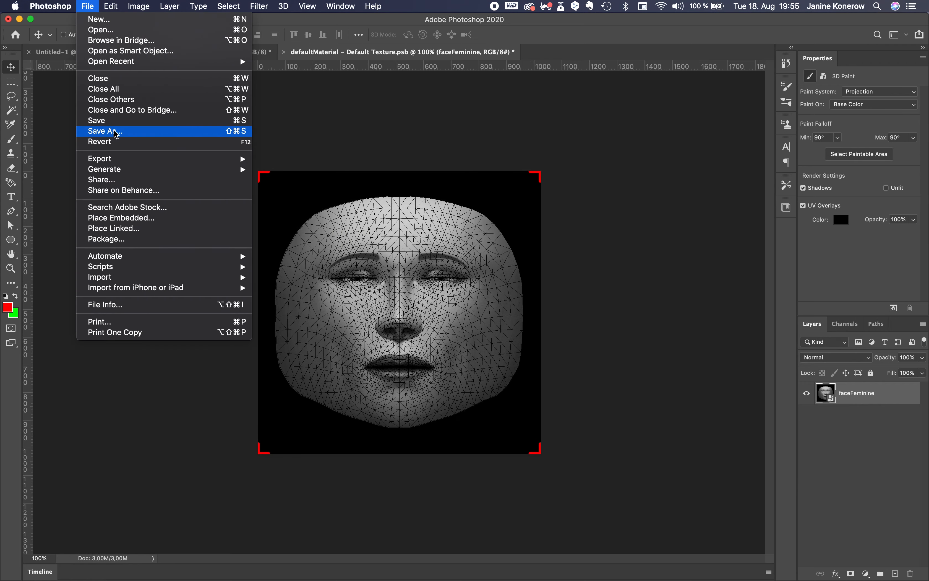
click(112, 118)
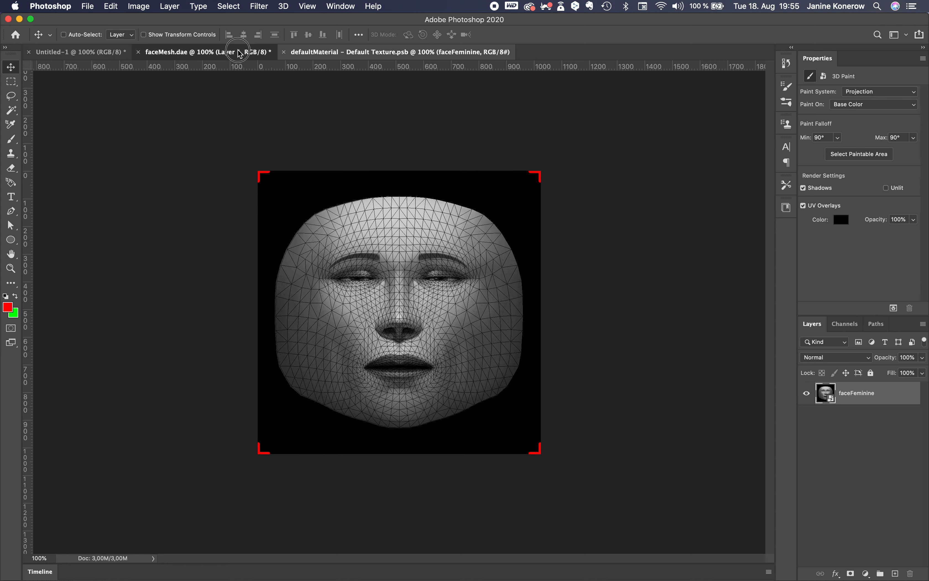
click(249, 52)
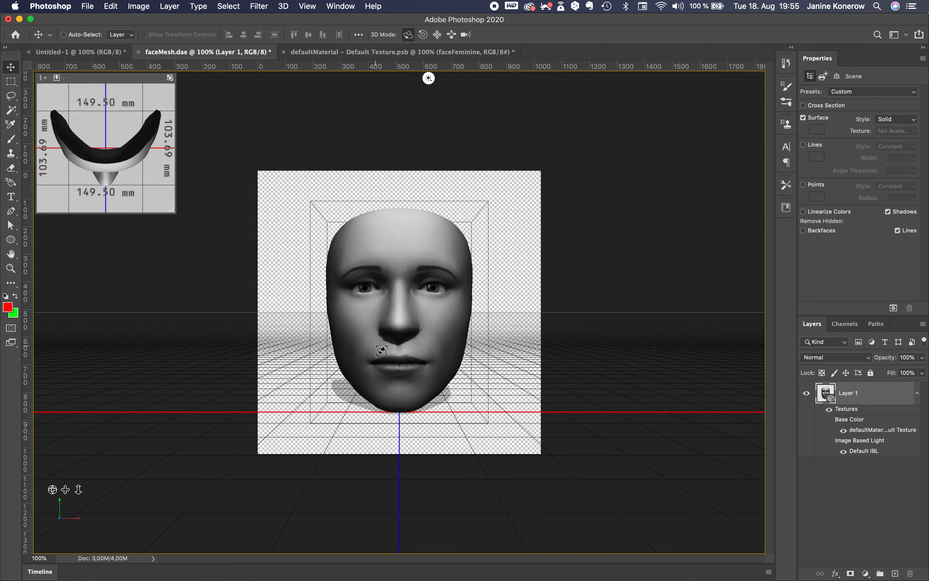
click(435, 57)
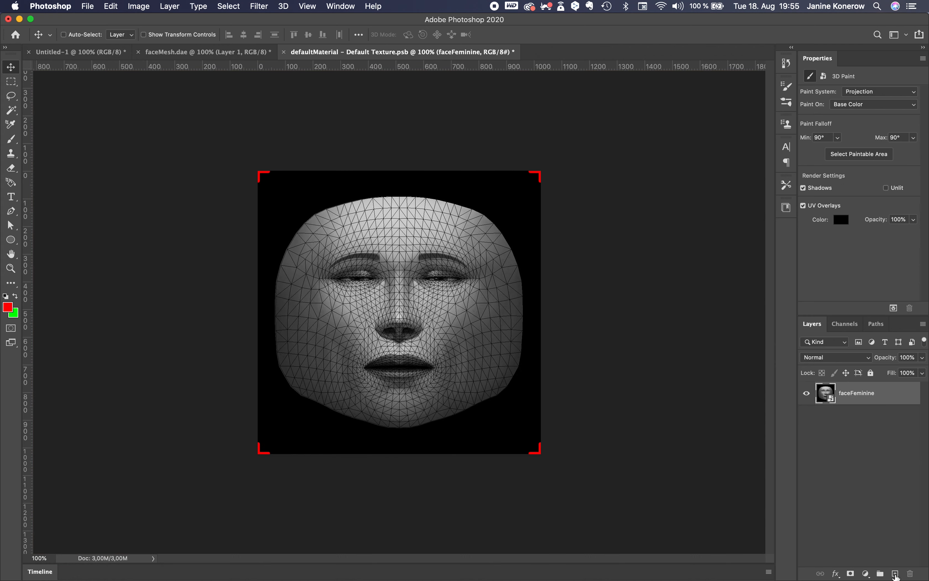
- Add a layer above faceFeminine and place the color palette images.png from the Desktop folder into the texture document
click(895, 573)
mouse_move(483, 578)
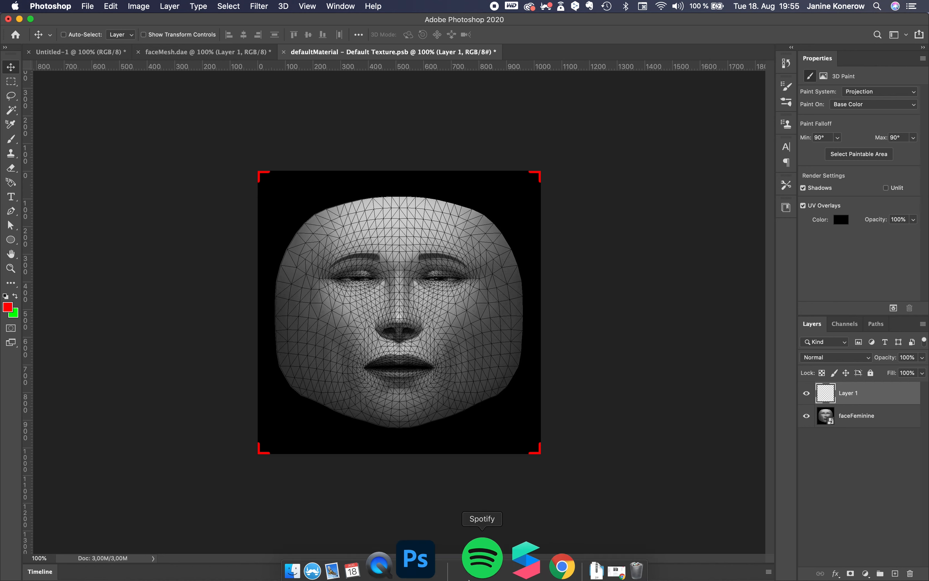
click(358, 552)
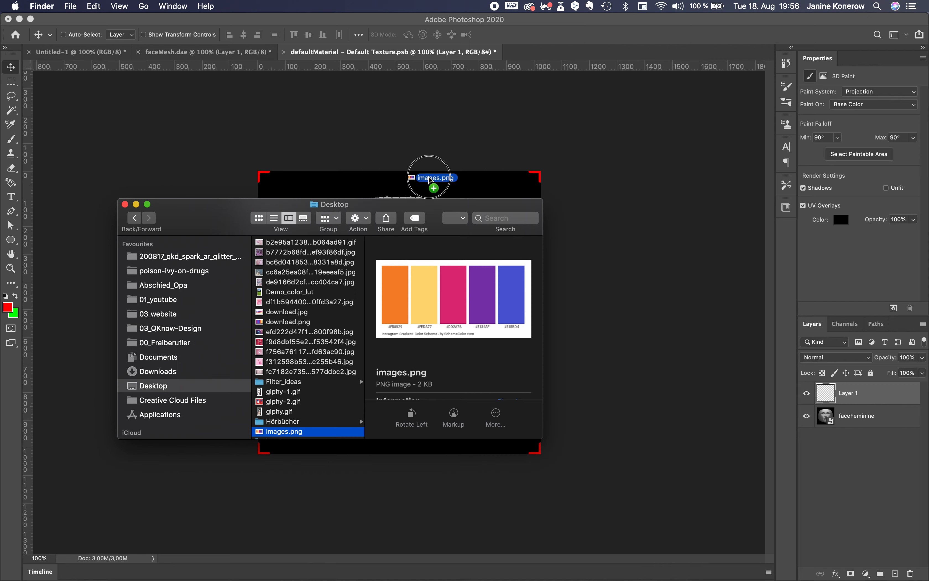
drag(429, 177, 429, 179)
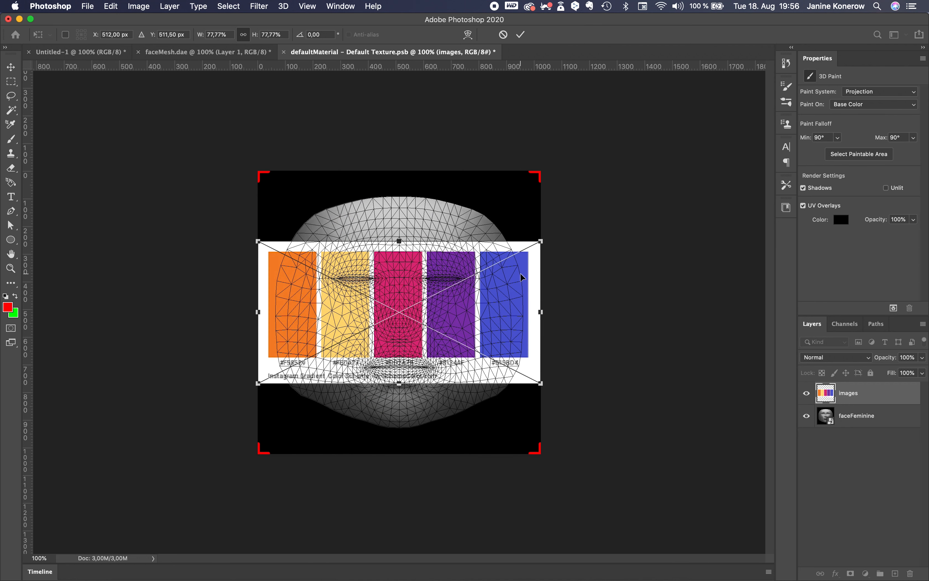
- Scale the palette image to about 39%, rotate it to about 143 degrees and place it over the canvas's upper-left corner
drag(559, 390, 339, 431)
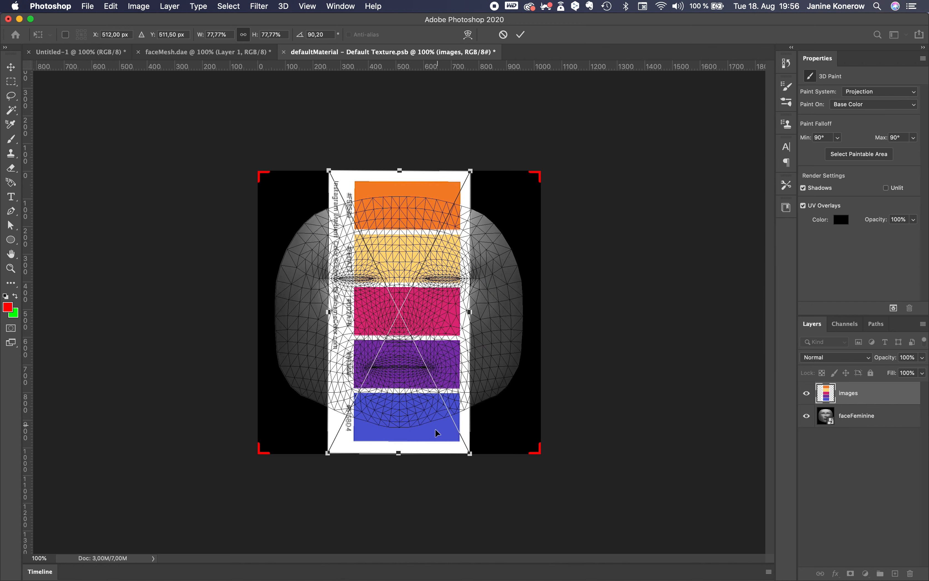
drag(440, 465, 264, 307)
drag(250, 370, 318, 225)
drag(324, 188, 269, 216)
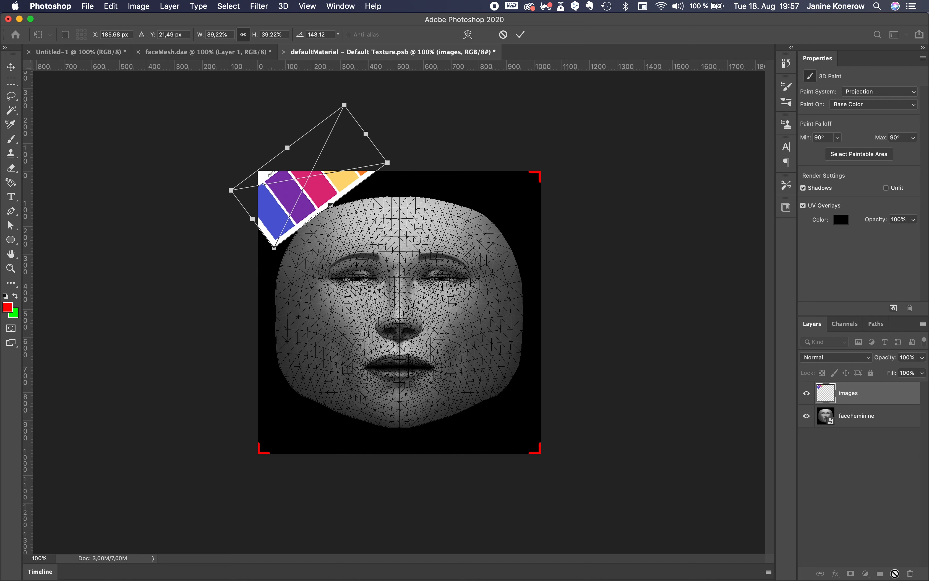
key(Return)
- Add a new layer and set up a large soft Brush of about 364 px with the palette's blue
click(894, 573)
key(b)
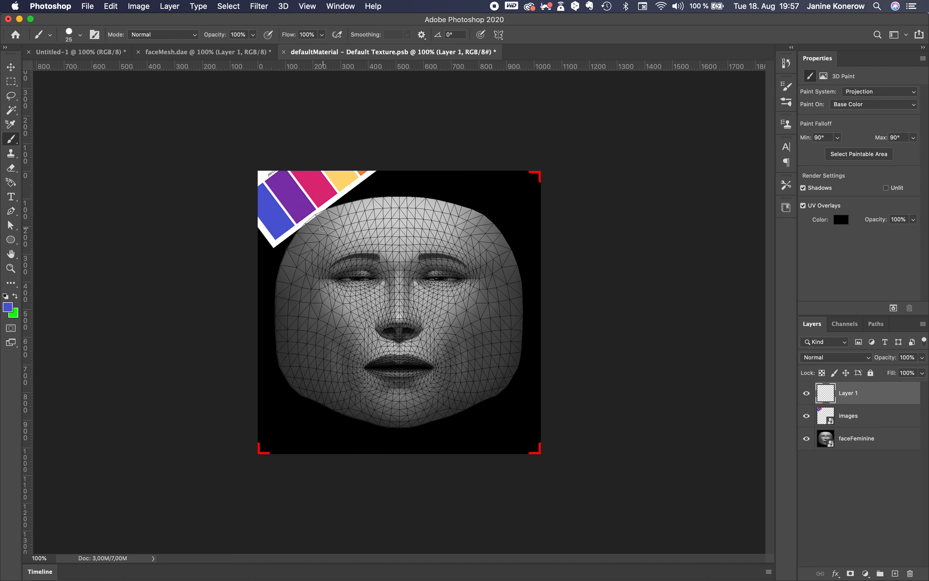
right_click(322, 228)
mouse_move(391, 162)
mouse_down()
mouse_move(438, 162)
mouse_move(375, 188)
mouse_up()
click(305, 240)
click(80, 35)
click(23, 118)
click(53, 157)
- Paint a blue stroke over the upper-left part of the face and arrange Layer 1 beneath the palette layer
mouse_move(326, 219)
mouse_down()
mouse_move(292, 243)
mouse_move(414, 157)
mouse_up()
drag(877, 419, 875, 387)
click(854, 421)
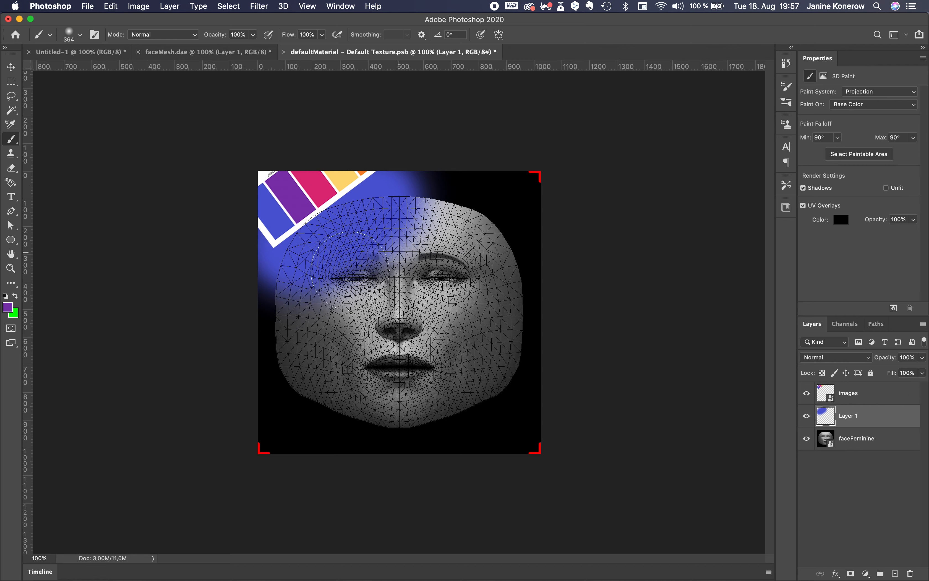
- Paint adjoining soft purple, pink and yellow strokes across the face on Layer 1, sampling each color from the palette image
drag(407, 226, 296, 312)
alt+click(326, 186)
drag(469, 225, 283, 344)
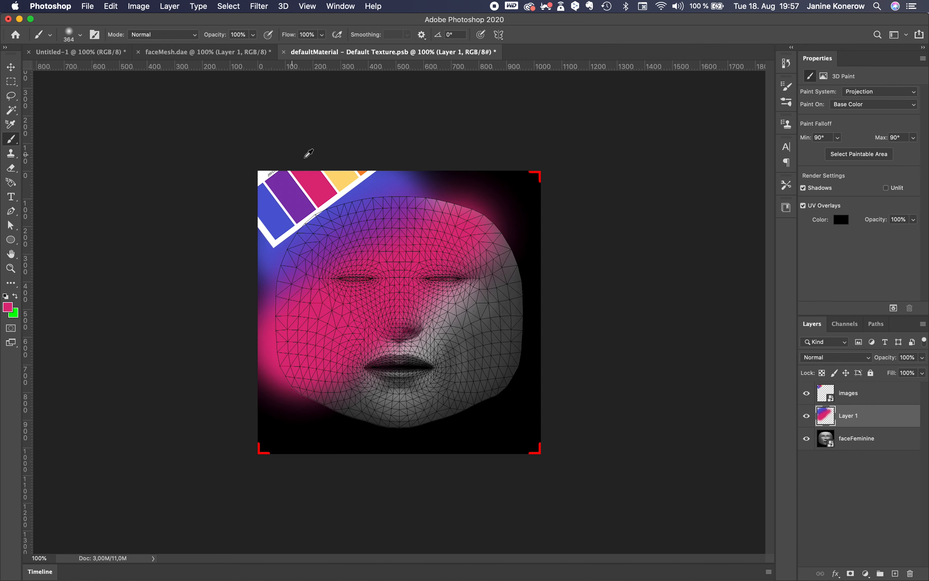
drag(491, 251, 427, 309)
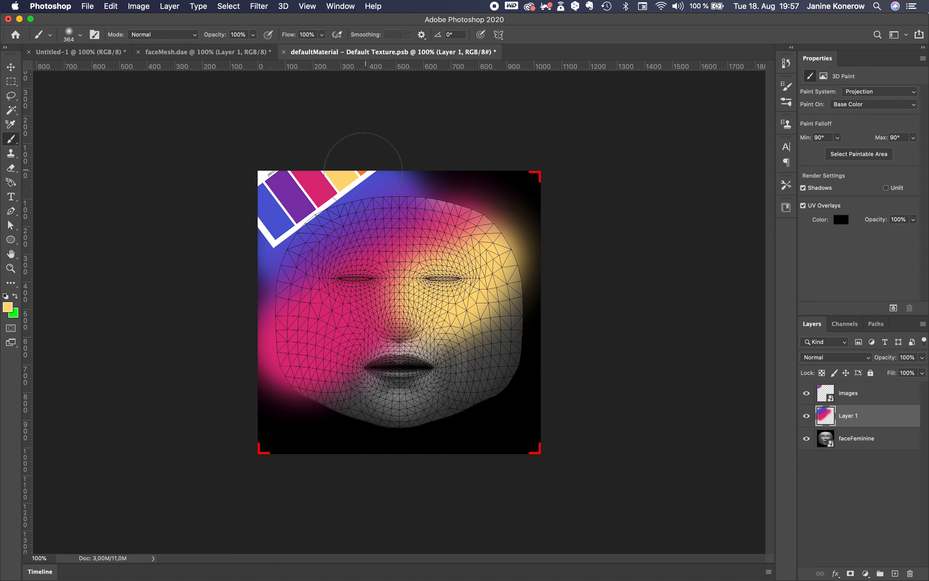
- Shrink the brush to about 95 px, then enlarge it to 236 px and dab yellow on the face's left cheek
right_click(373, 168)
right_click(406, 255)
drag(524, 165, 499, 168)
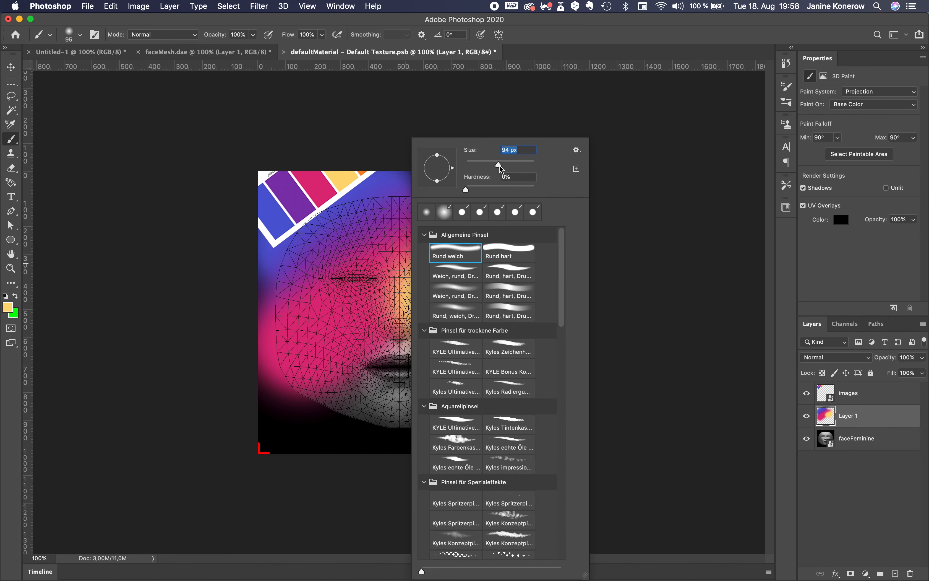
click(362, 165)
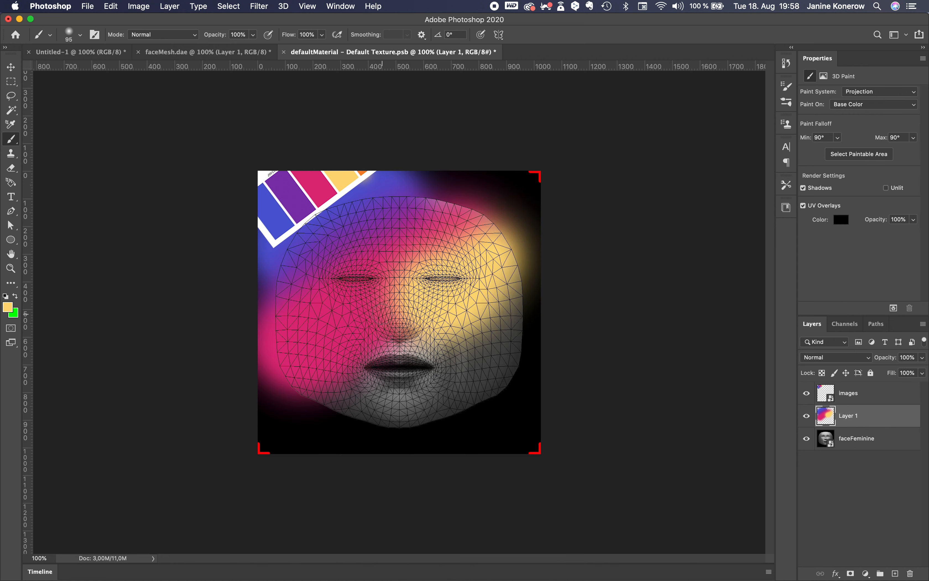
right_click(377, 313)
drag(469, 163, 481, 164)
click(355, 333)
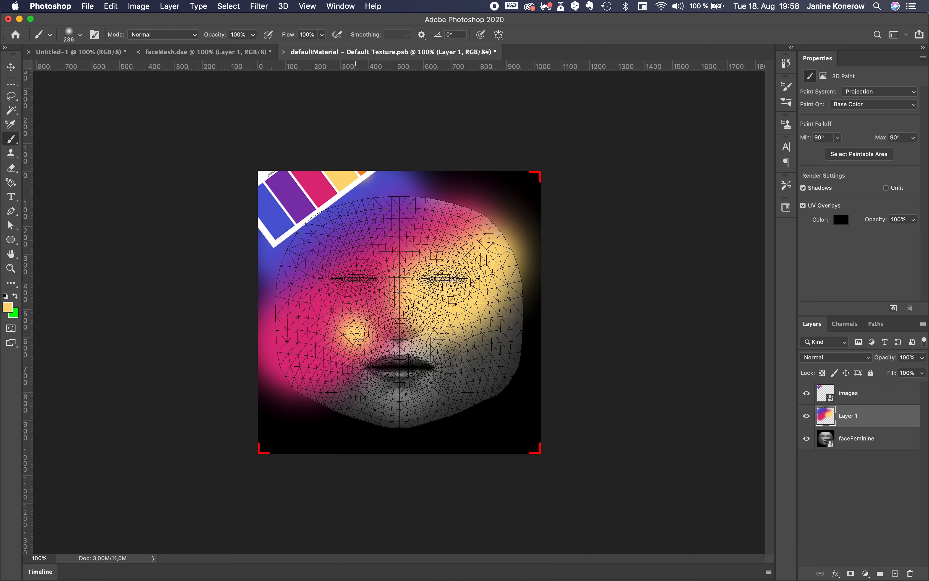
- Sample the palette's orange and paint it over the left cheek toward the edge of the face
alt+click(363, 171)
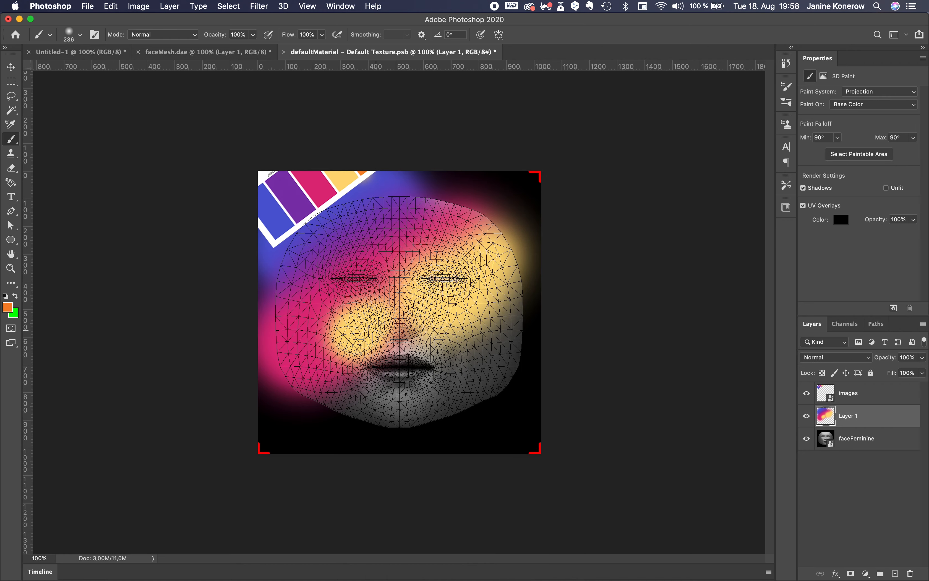
click(362, 328)
mouse_move(316, 344)
mouse_down()
mouse_move(306, 338)
mouse_move(292, 361)
mouse_up()
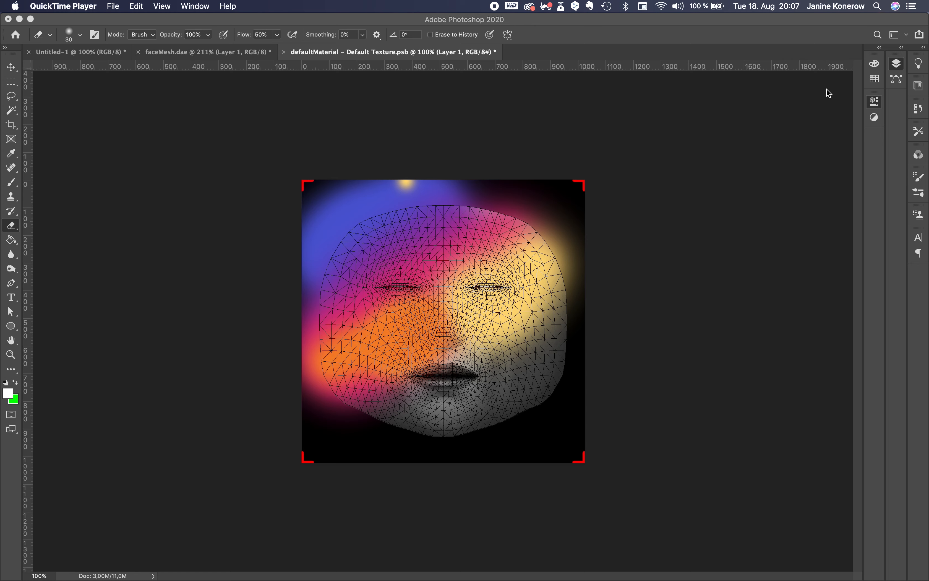
- Save the painted texture and view it on the 3D face in faceMesh.dae, turning the model slightly
click(259, 56)
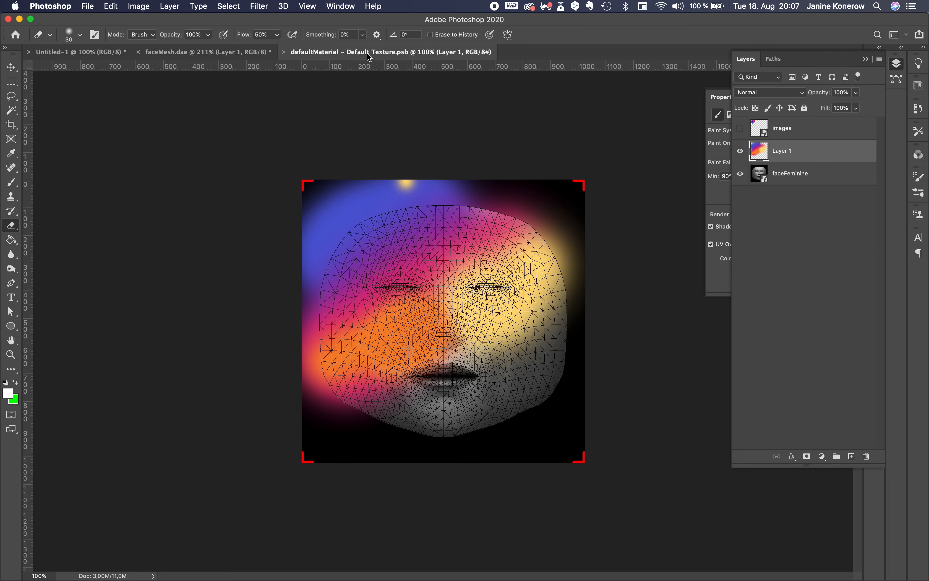
click(227, 53)
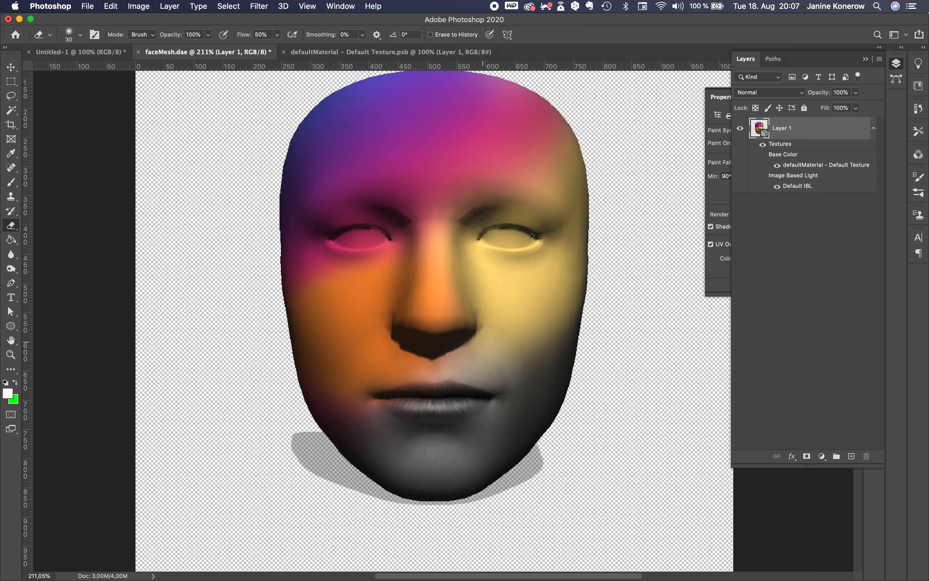
click(10, 67)
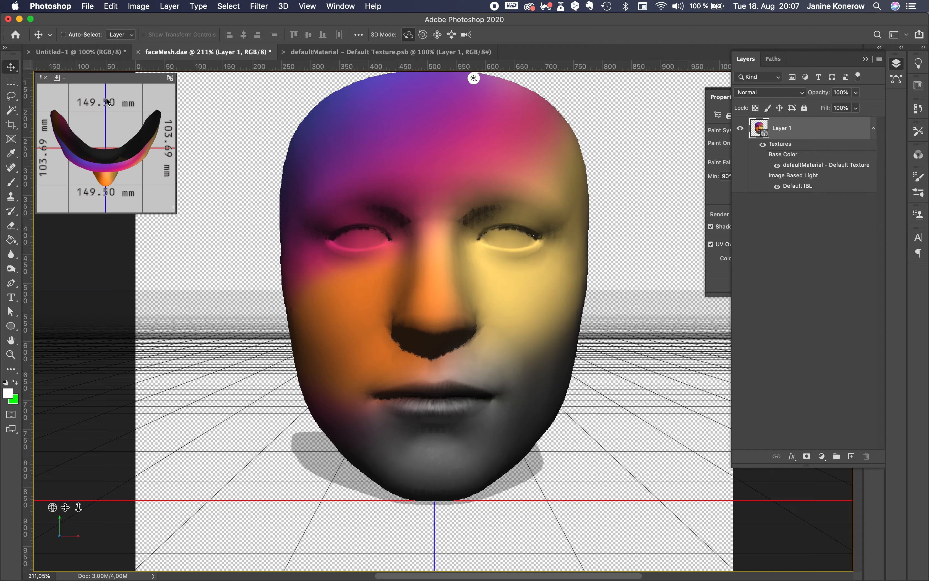
mouse_move(585, 337)
mouse_down()
mouse_move(545, 355)
mouse_move(511, 338)
mouse_move(483, 361)
mouse_move(535, 400)
mouse_move(610, 342)
mouse_move(574, 344)
mouse_up()
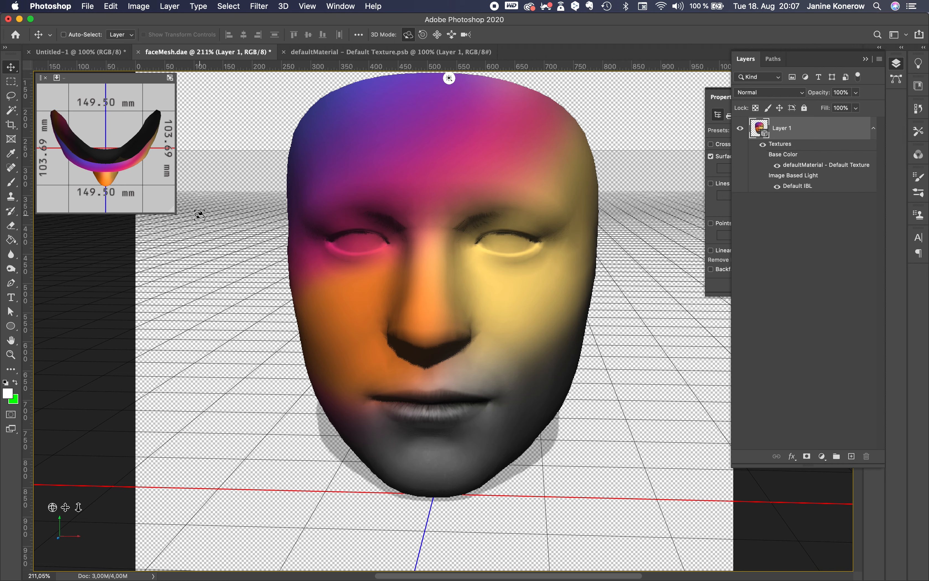
- Set the Eraser to 124 px and erase the color from the 3D face's lower cheeks, nose tip and mouth area
click(7, 242)
click(11, 227)
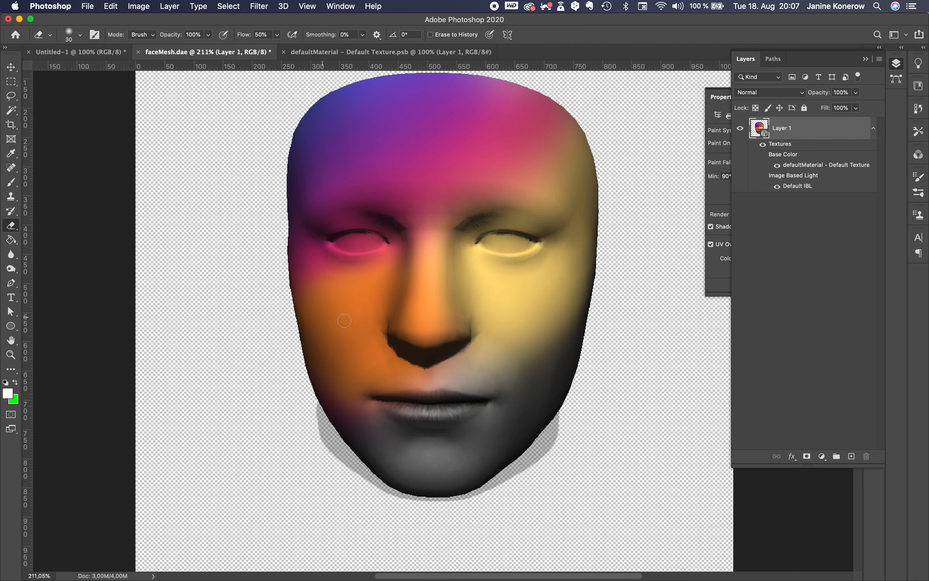
right_click(396, 347)
drag(469, 164, 501, 164)
click(359, 395)
mouse_move(420, 334)
mouse_down()
mouse_move(491, 349)
mouse_move(538, 338)
mouse_move(613, 280)
mouse_up()
mouse_move(391, 393)
mouse_down()
mouse_move(331, 425)
mouse_move(330, 399)
mouse_move(394, 365)
mouse_up()
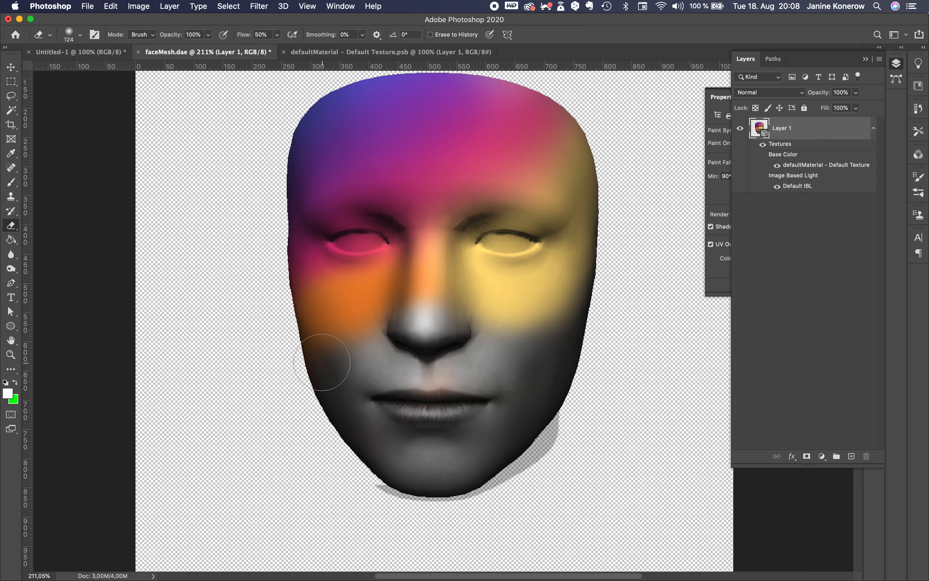
- Erase the color along the forehead's upper edge and the outer sides of the 3D face, turning the model to reach its side
scroll(527, 144, up, 3)
mouse_move(528, 145)
mouse_down()
mouse_move(575, 128)
mouse_move(622, 187)
mouse_move(497, 94)
mouse_move(353, 111)
mouse_move(310, 130)
mouse_move(283, 172)
mouse_move(272, 233)
mouse_up()
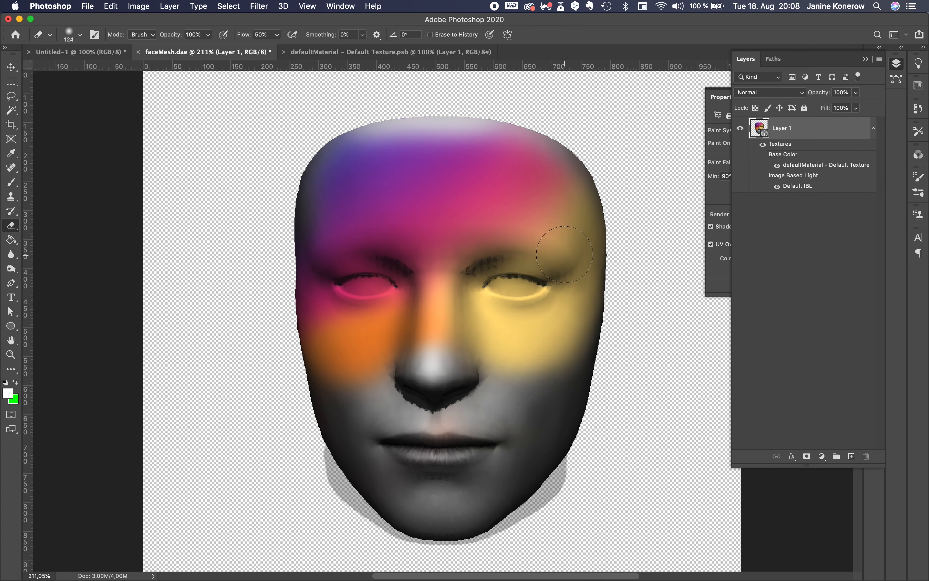
drag(597, 292, 560, 282)
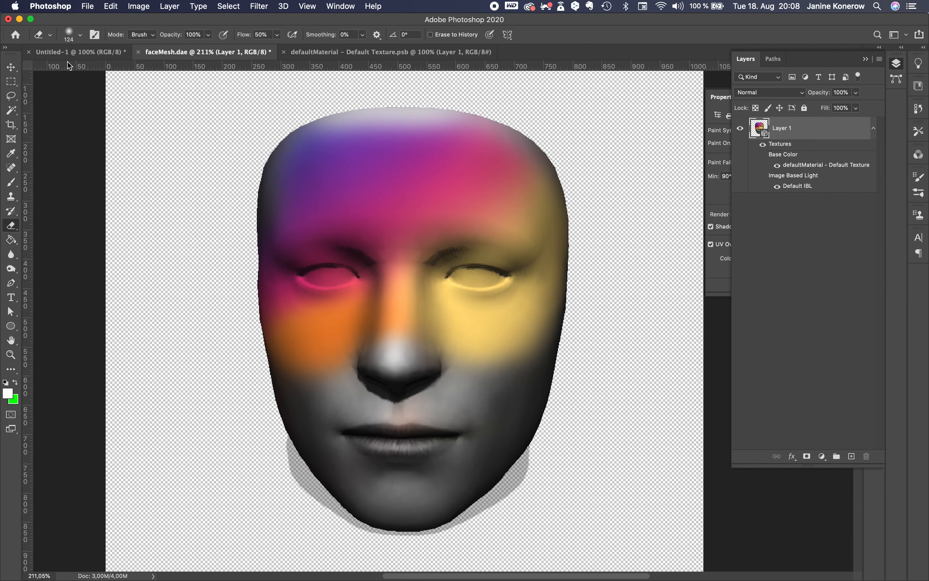
click(11, 68)
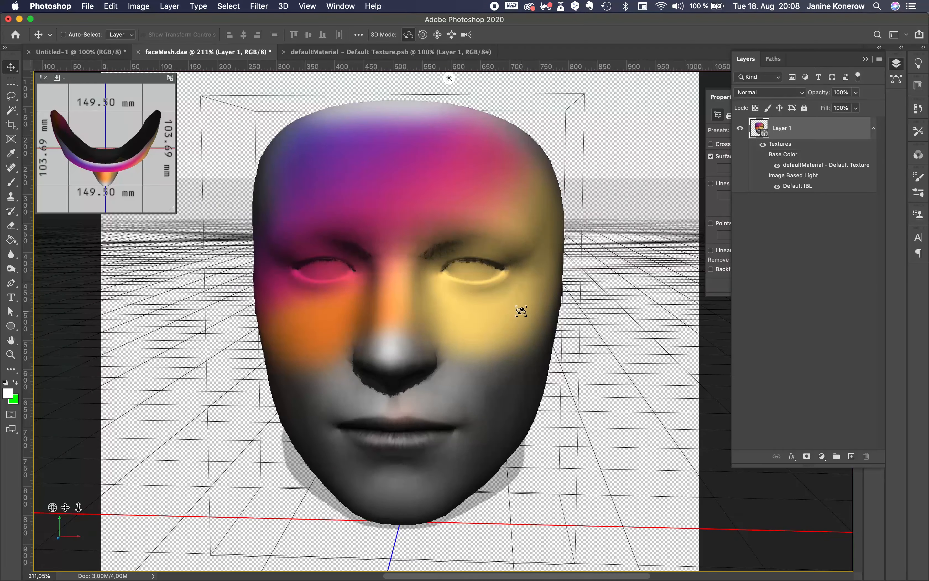
drag(521, 311, 422, 309)
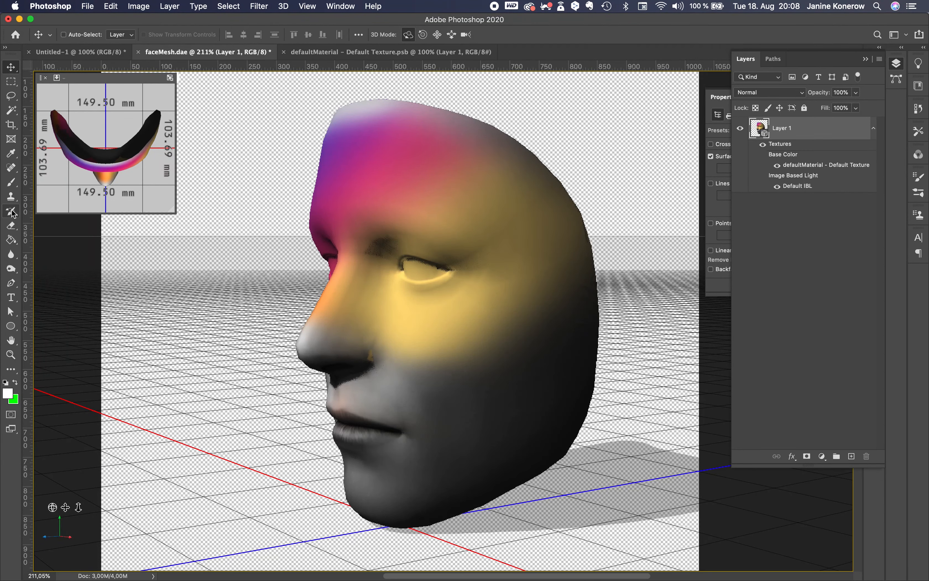
click(11, 226)
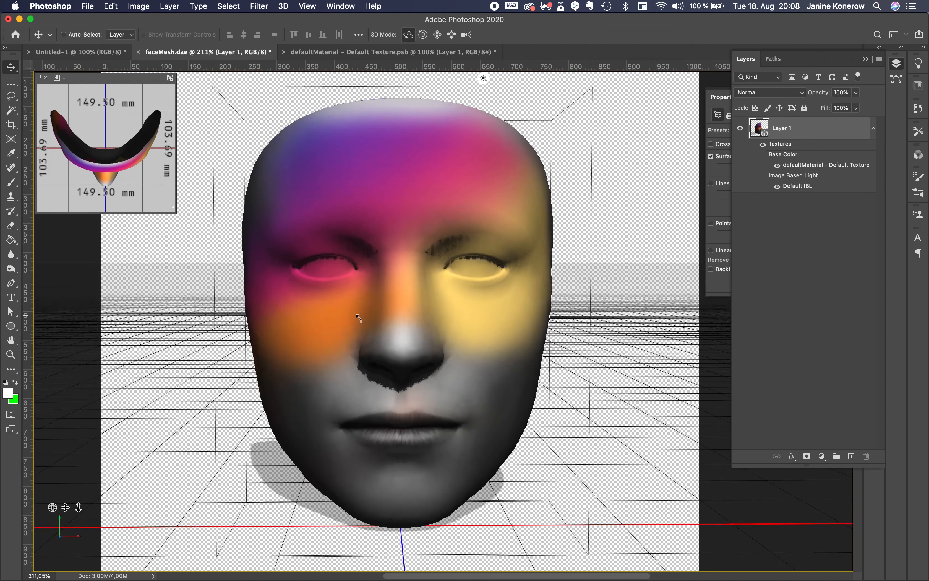
- In the Default Texture document, set the Eraser to 140 px and erase the color outside the face's left edge
click(375, 54)
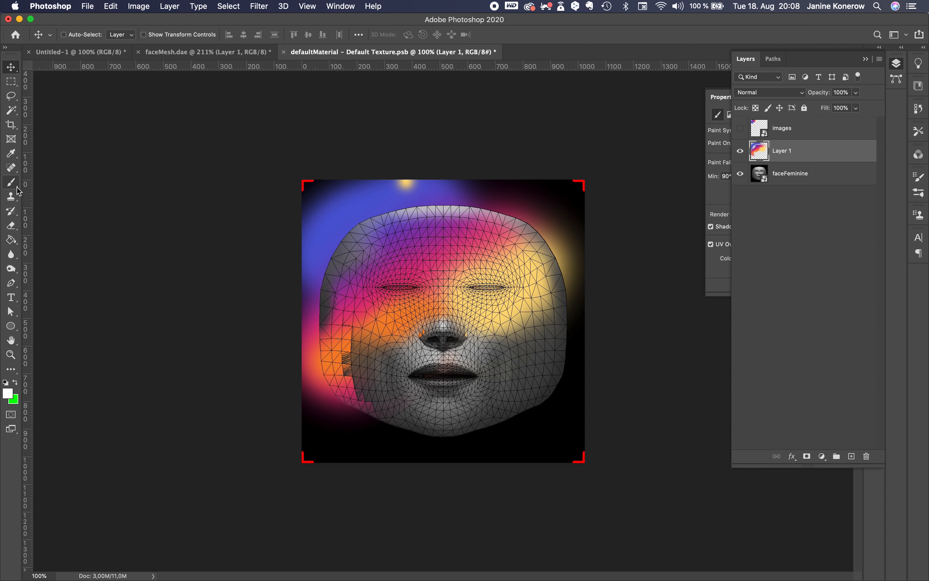
click(11, 225)
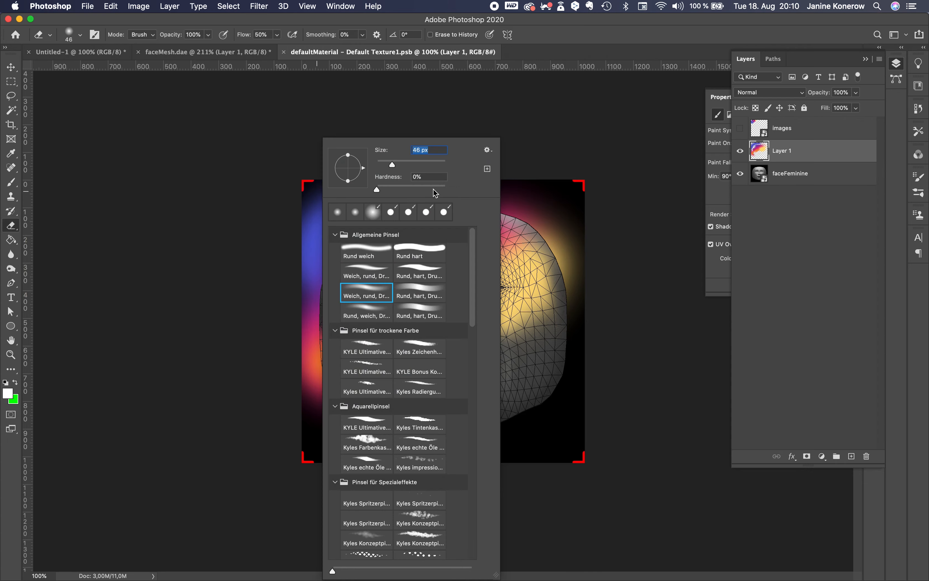
click(418, 163)
mouse_move(308, 219)
mouse_down()
mouse_move(394, 192)
mouse_move(309, 239)
mouse_move(330, 337)
mouse_move(315, 260)
mouse_up()
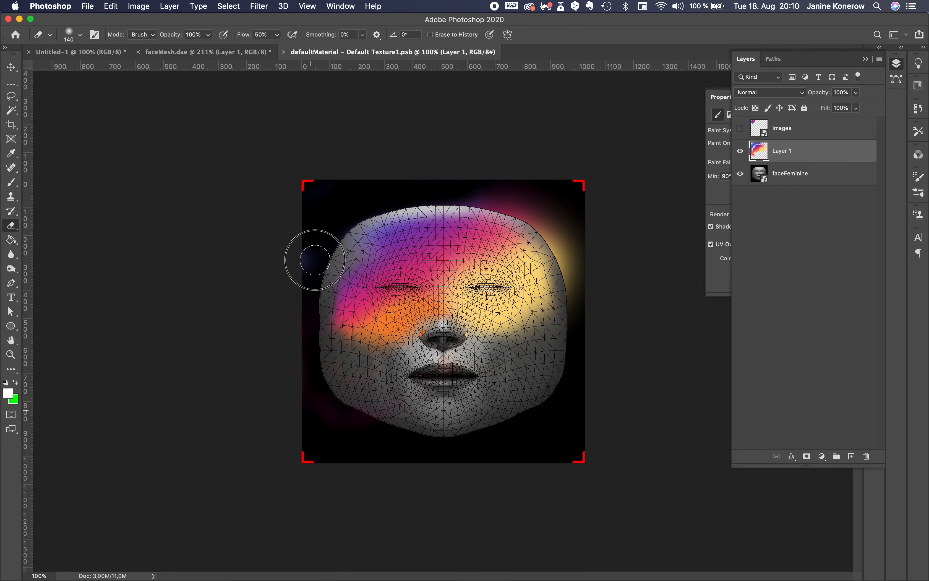
- Reduce the Eraser to 12 px and clean up leftover color around the left cheek and the face's right edge on Layer 1
super+drag(438, 331, 511, 332)
right_click(402, 354)
drag(501, 165, 468, 170)
drag(367, 327, 352, 311)
key(bracketleft)
drag(601, 356, 588, 329)
scroll(606, 368, right, 10)
key(super+0)
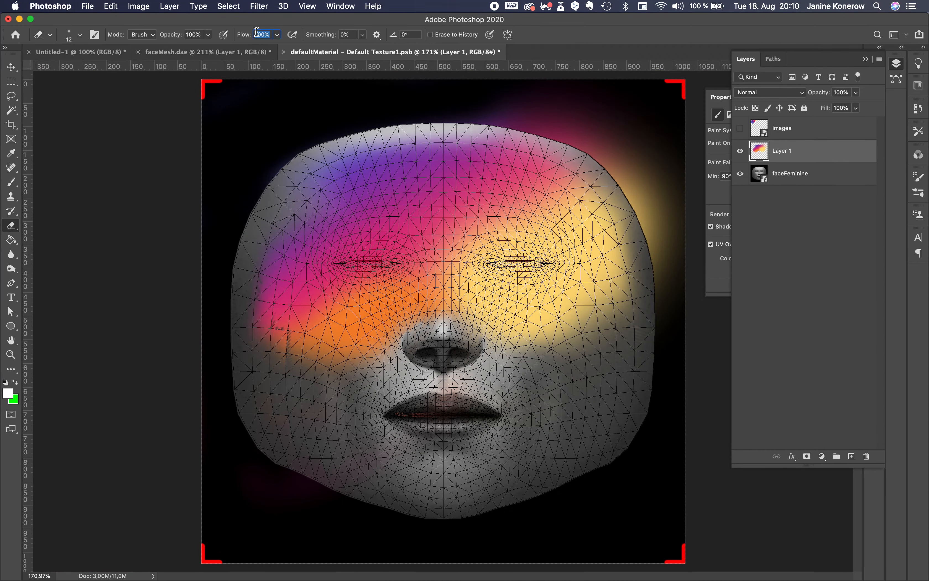
- Set the Eraser to 68 px at 100% flow and erase the color beyond the face's upper-right edge and forehead
right_click(639, 137)
drag(697, 165, 717, 165)
mouse_move(604, 173)
mouse_down()
mouse_move(501, 83)
mouse_move(658, 214)
mouse_move(625, 191)
mouse_move(555, 108)
mouse_move(432, 113)
mouse_up()
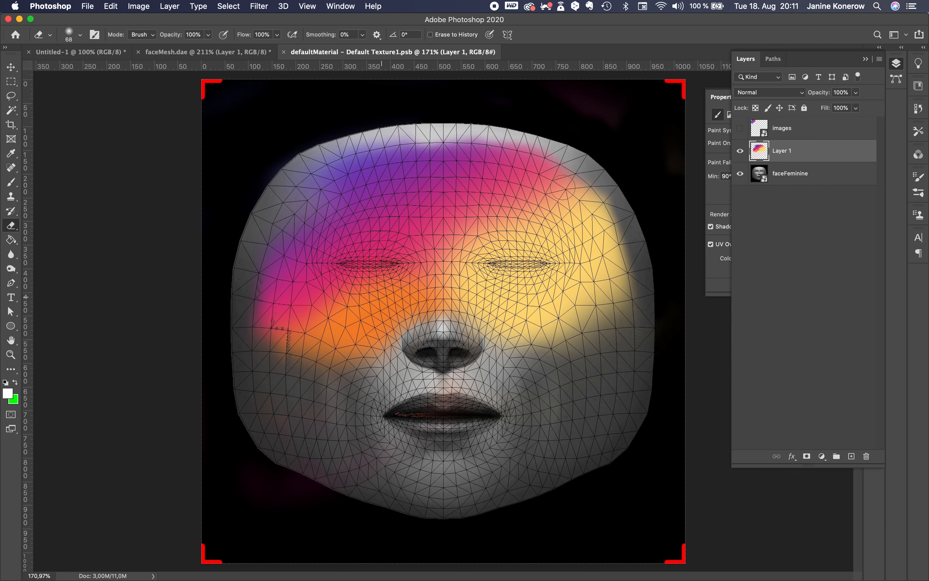
- Check the erased texture on faceMesh.dae, then return to the texture document and hide the faceFeminine layer
click(239, 53)
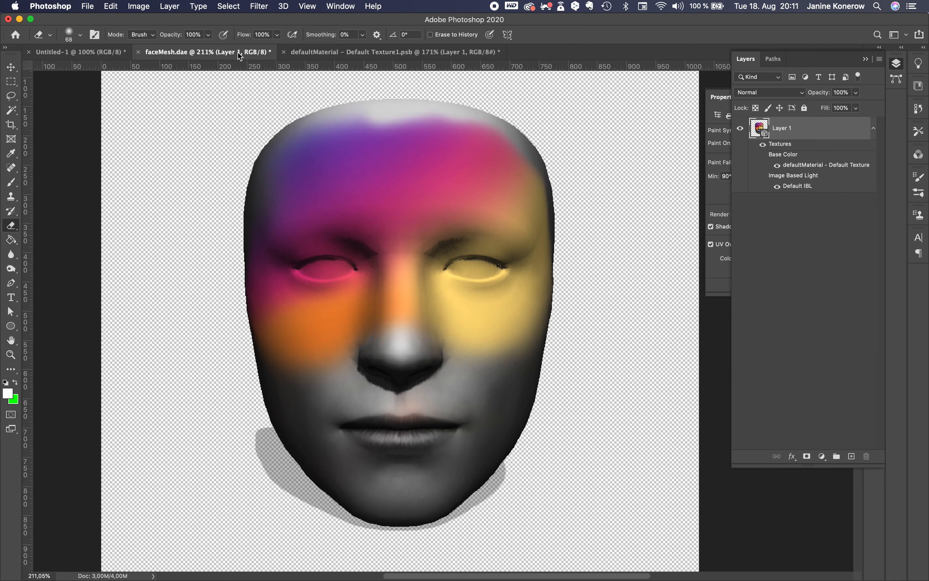
click(450, 56)
click(782, 133)
click(741, 173)
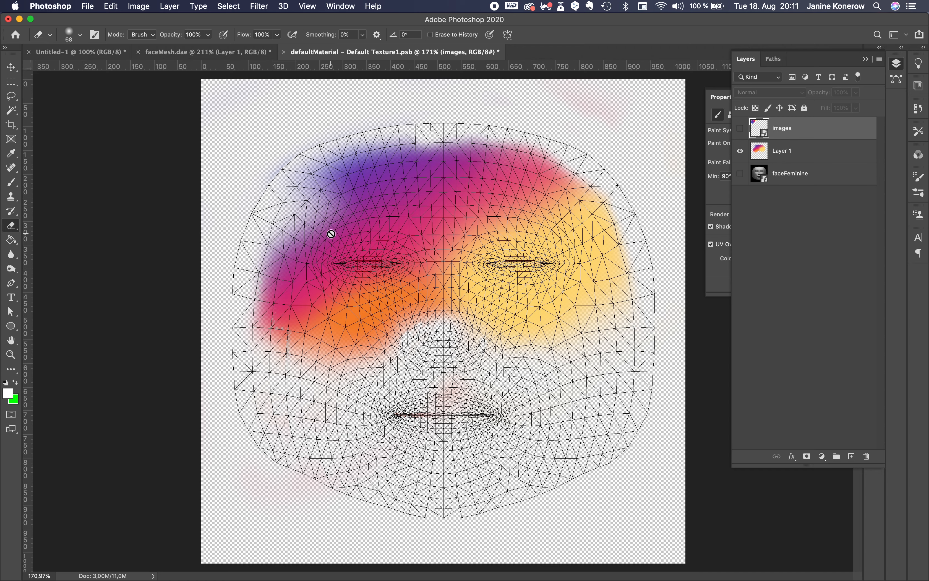
- Save the texture document, then save it as a PNG named mask in the material folder with the large file size option
click(88, 6)
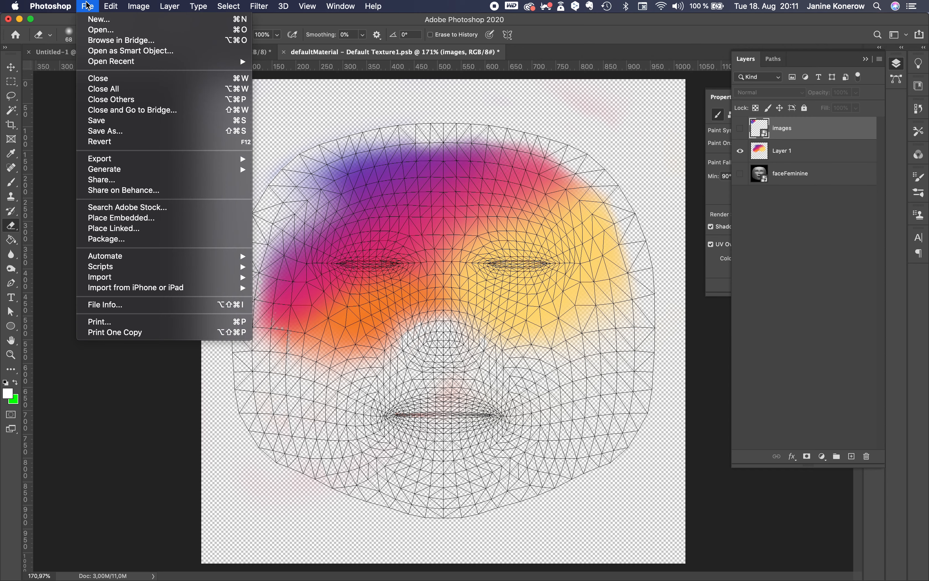
click(127, 121)
click(87, 6)
click(115, 131)
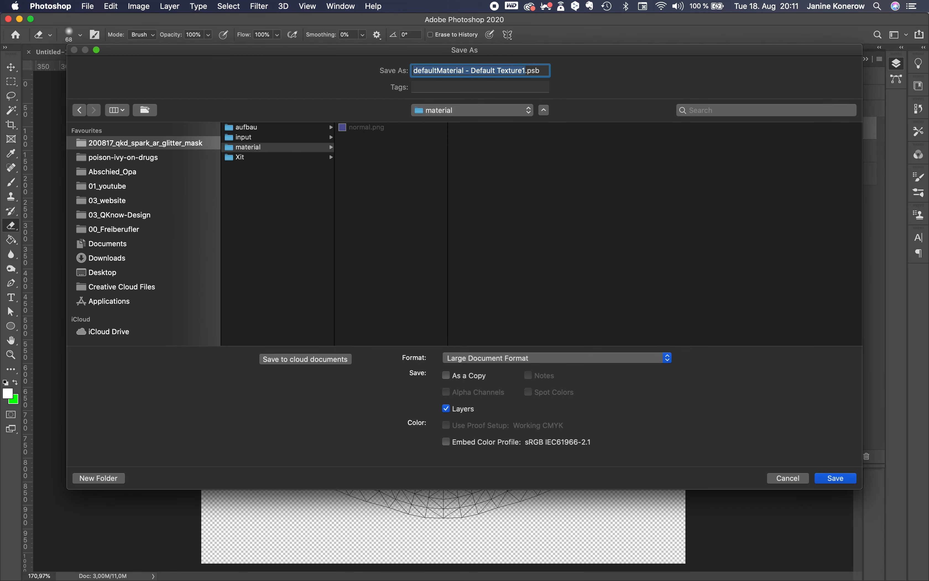
text(mask)
click(576, 357)
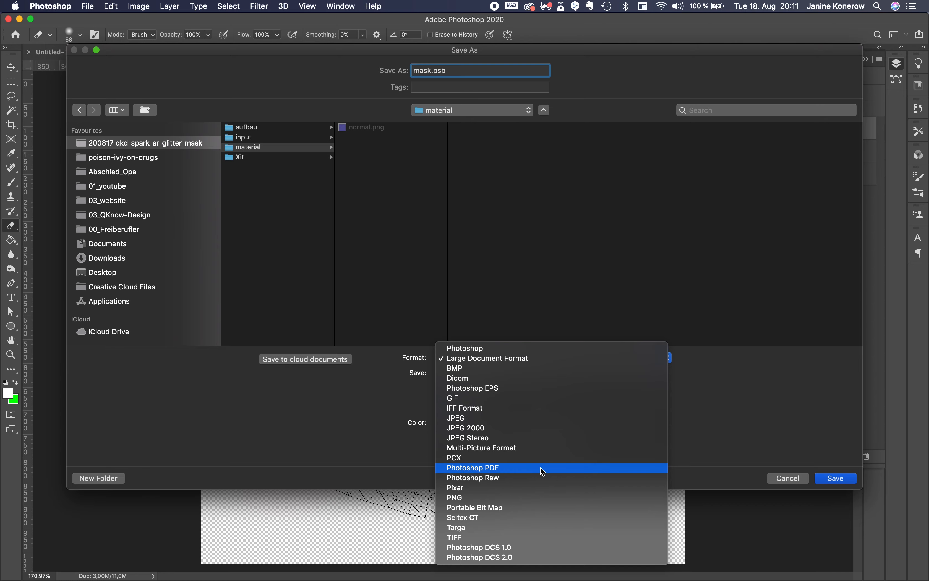
click(535, 496)
click(838, 478)
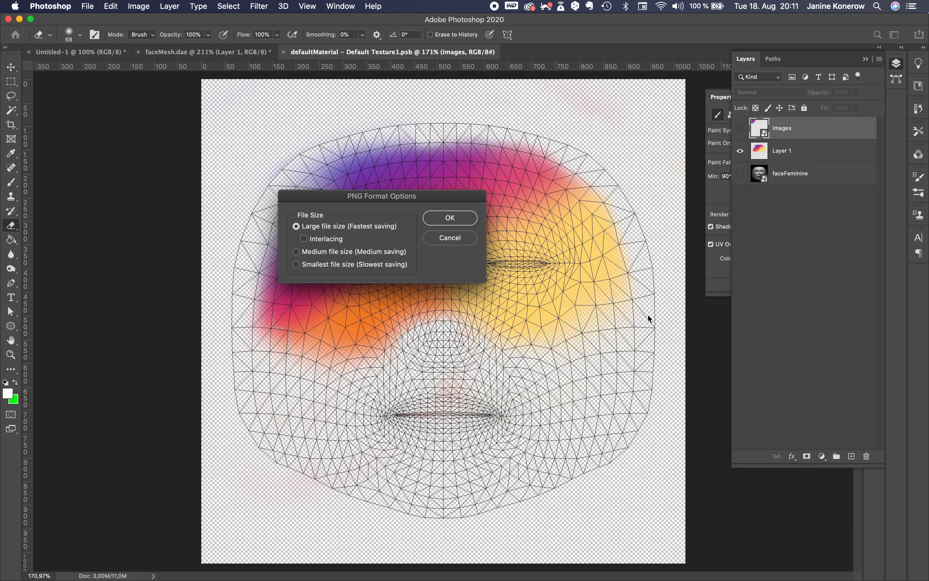
click(450, 218)
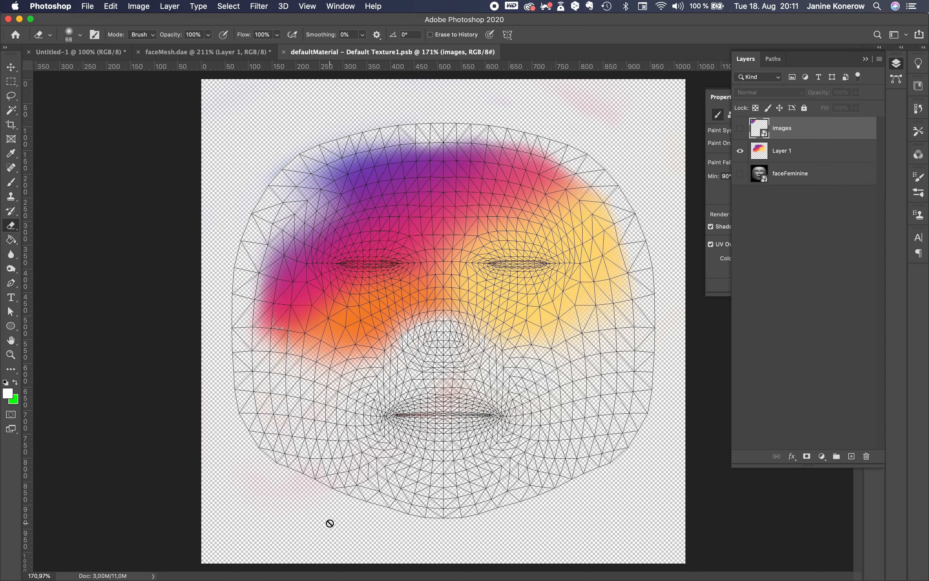
- Switch to Spark AR Studio and import mask.png as a new diffuse texture for the glitter_mask material
mouse_move(353, 568)
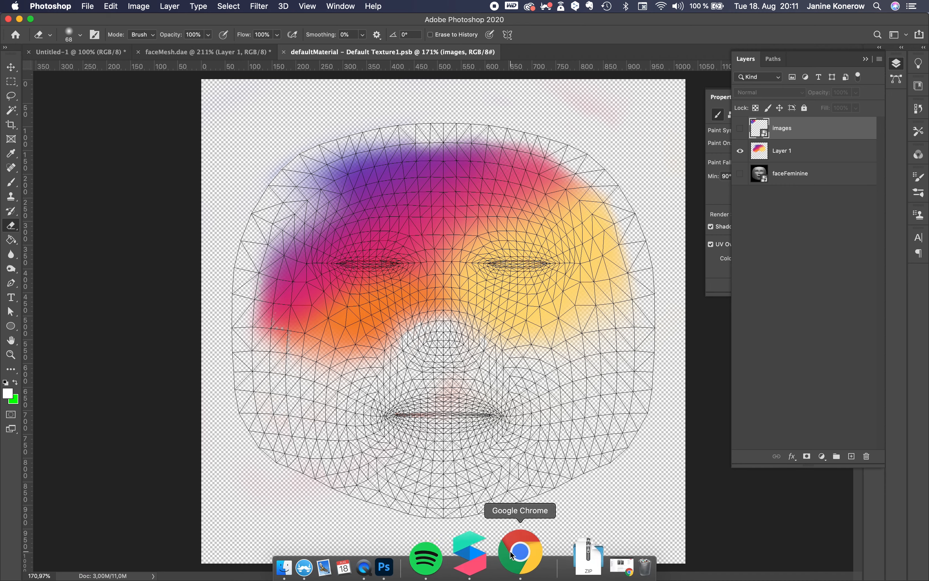
click(529, 553)
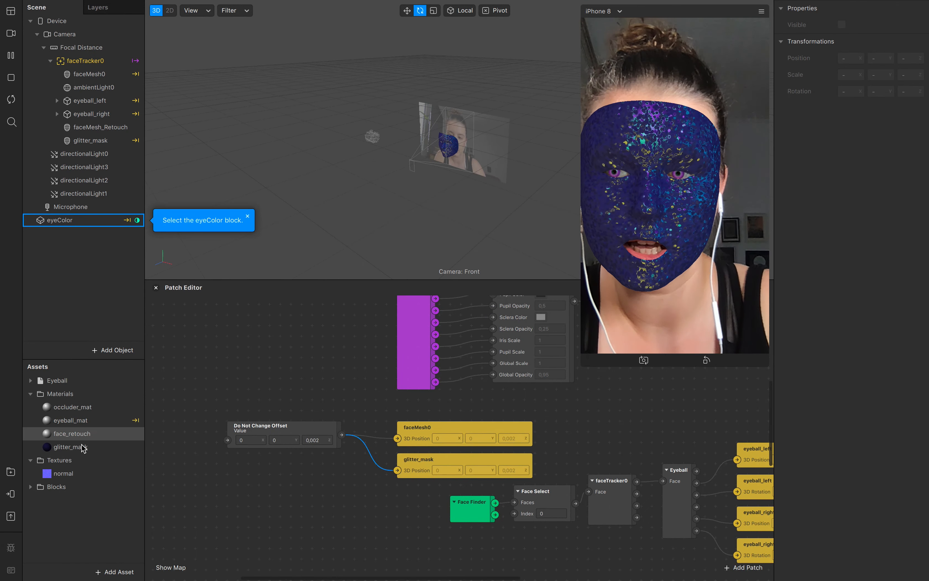
click(73, 447)
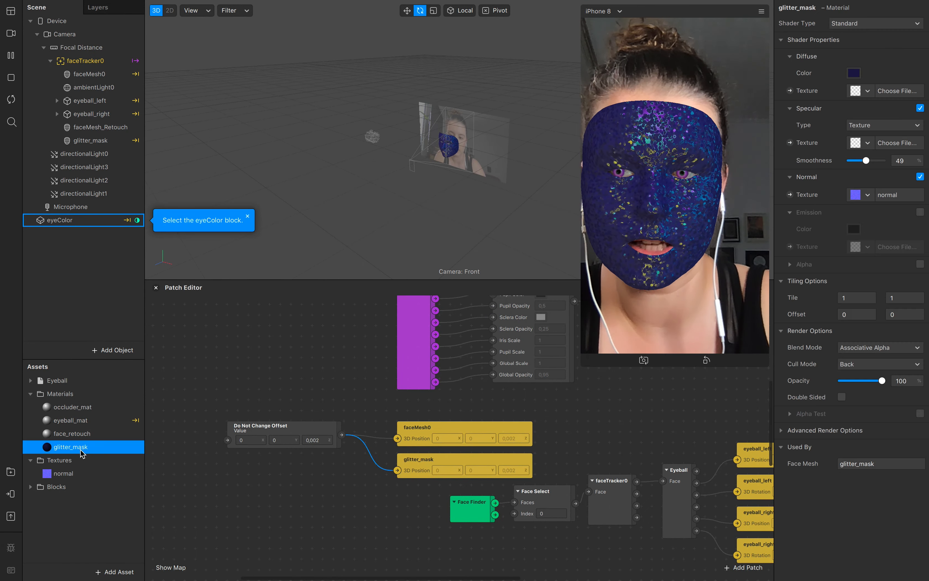
click(867, 90)
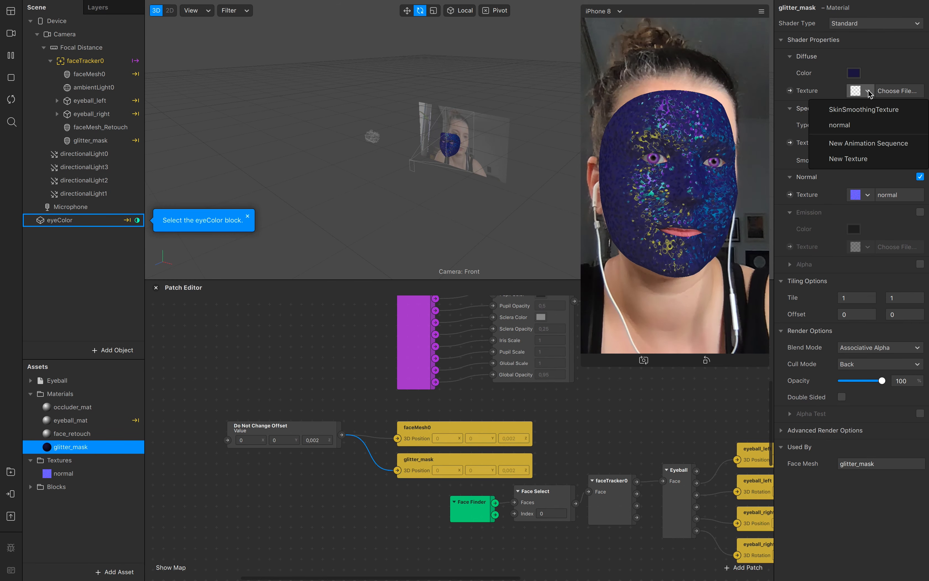
click(849, 158)
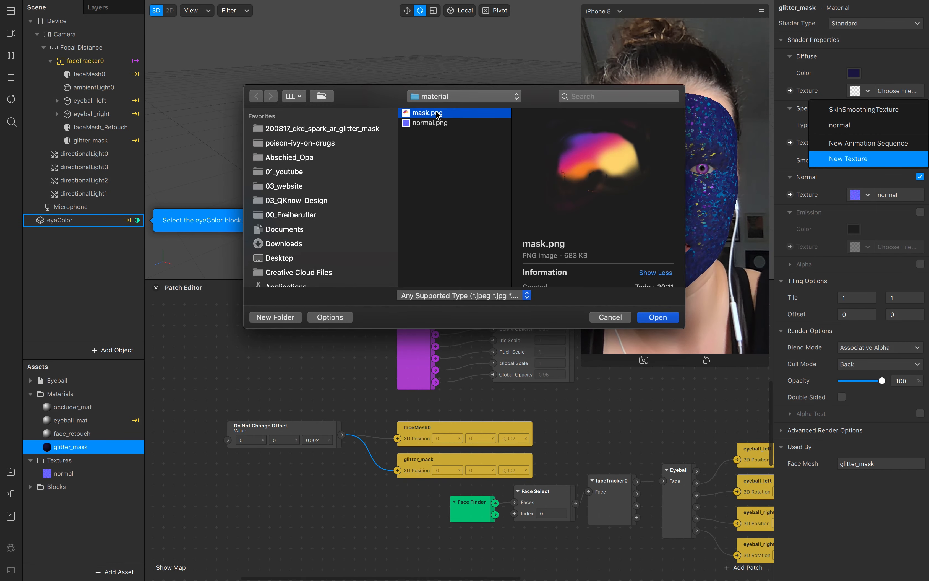
key(space)
key(space)
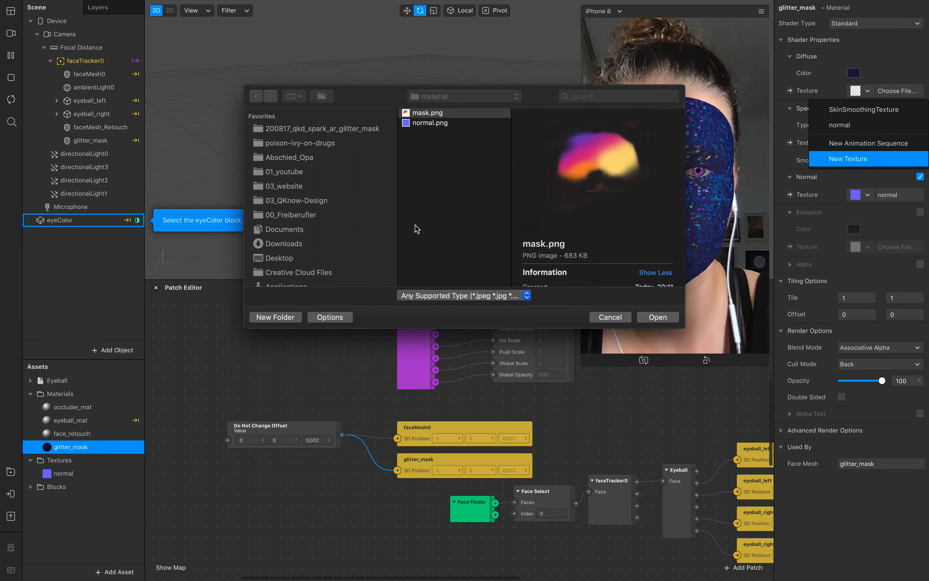
click(659, 316)
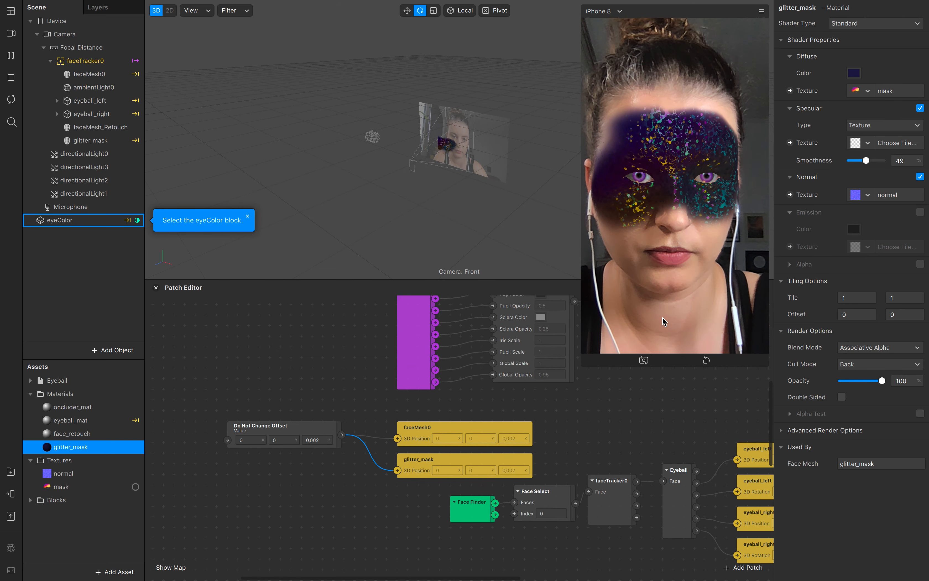
- Set the glitter_mask material's diffuse color to a neutral mid grey
click(853, 72)
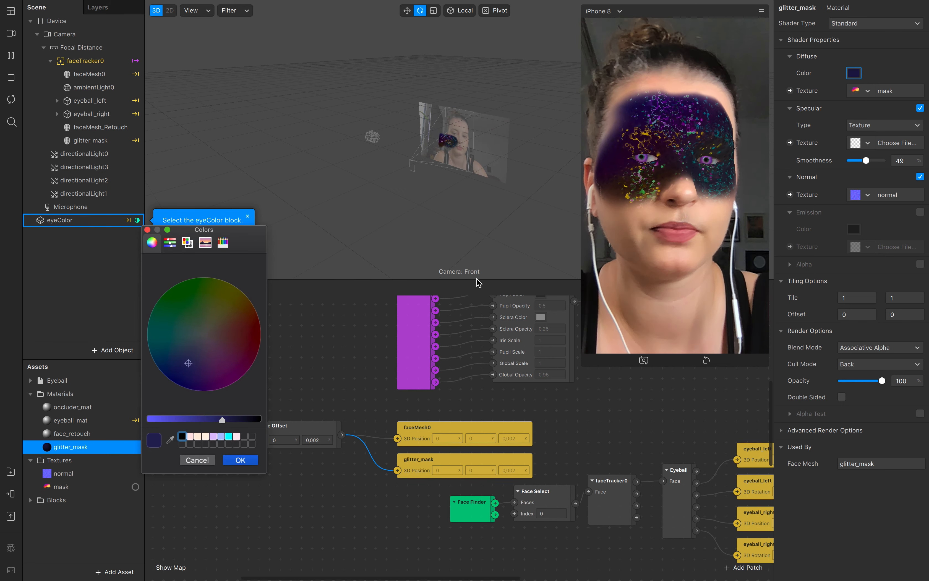
click(204, 335)
drag(222, 419, 196, 421)
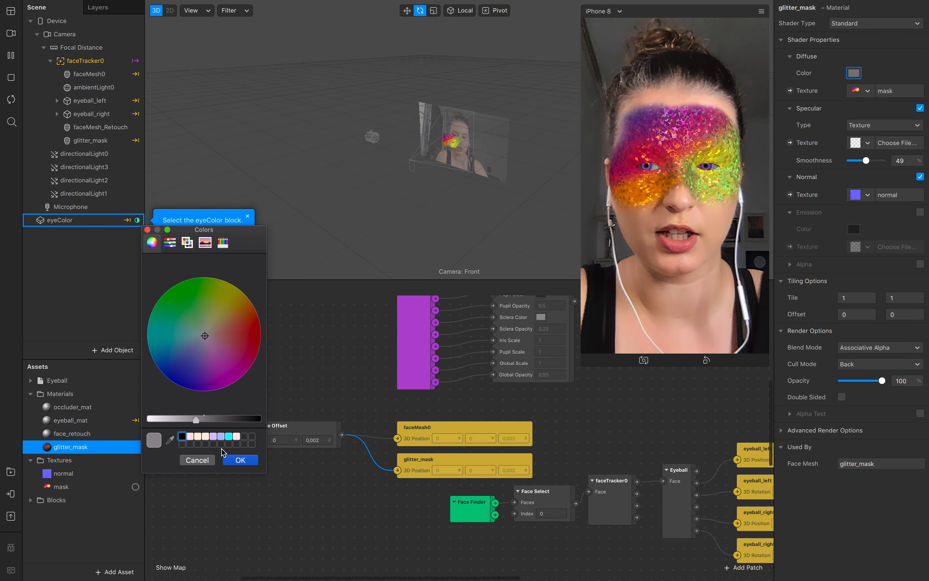
click(241, 460)
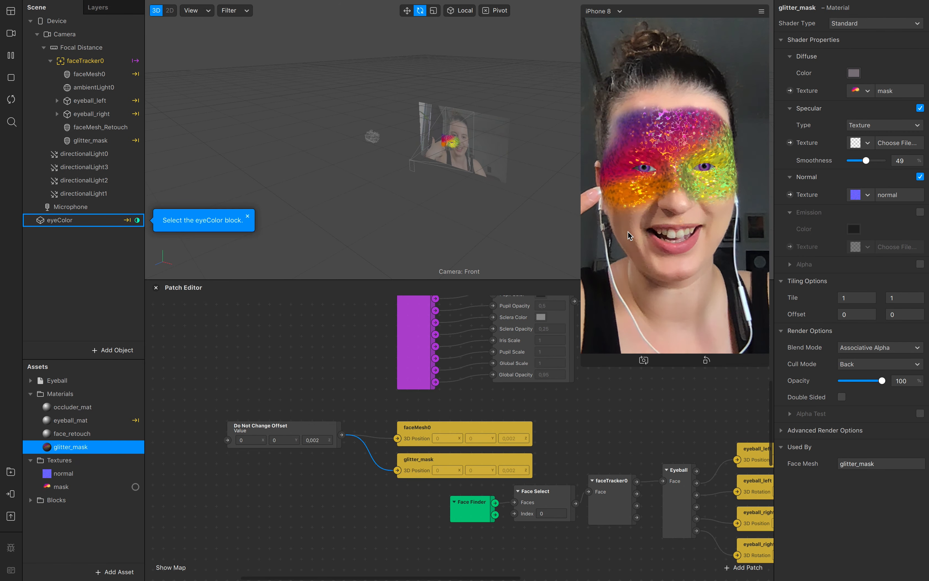
- Replace the mask texture's file with mask_rainbow copy(2).png from the material folder
click(68, 486)
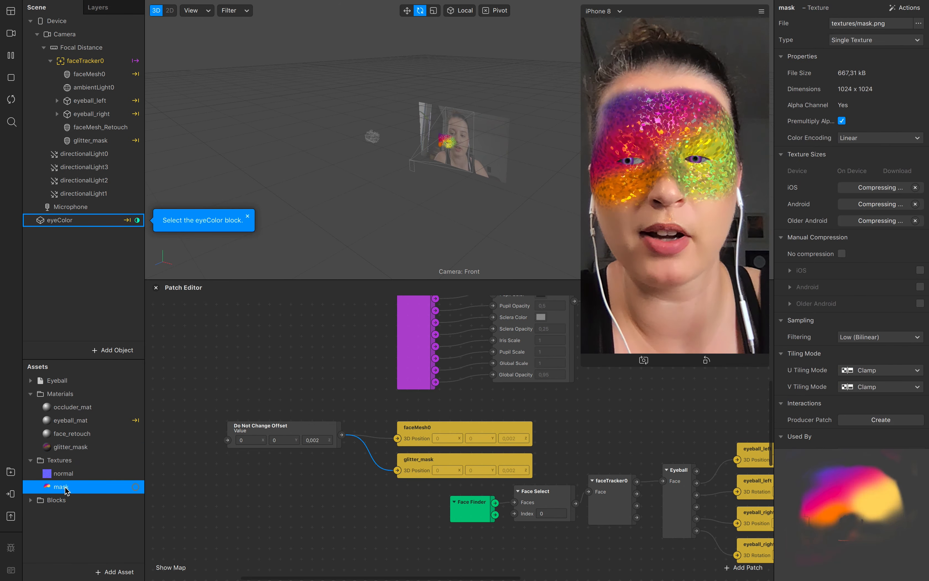
right_click(66, 489)
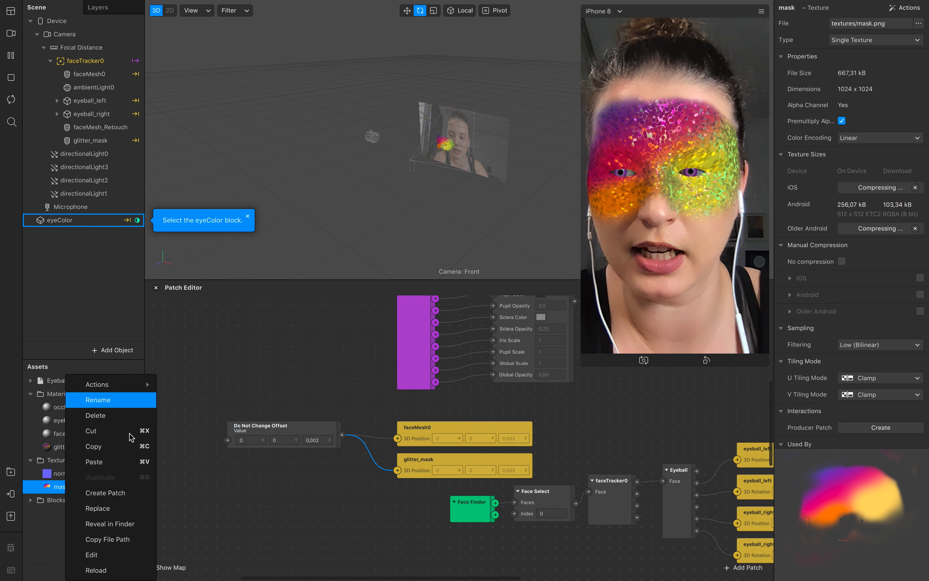
click(121, 508)
click(556, 114)
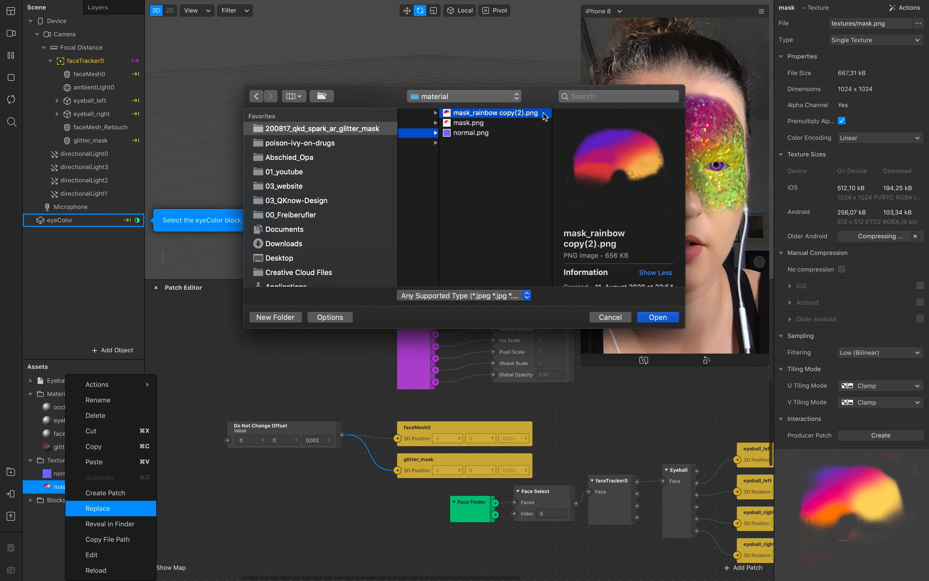
click(658, 317)
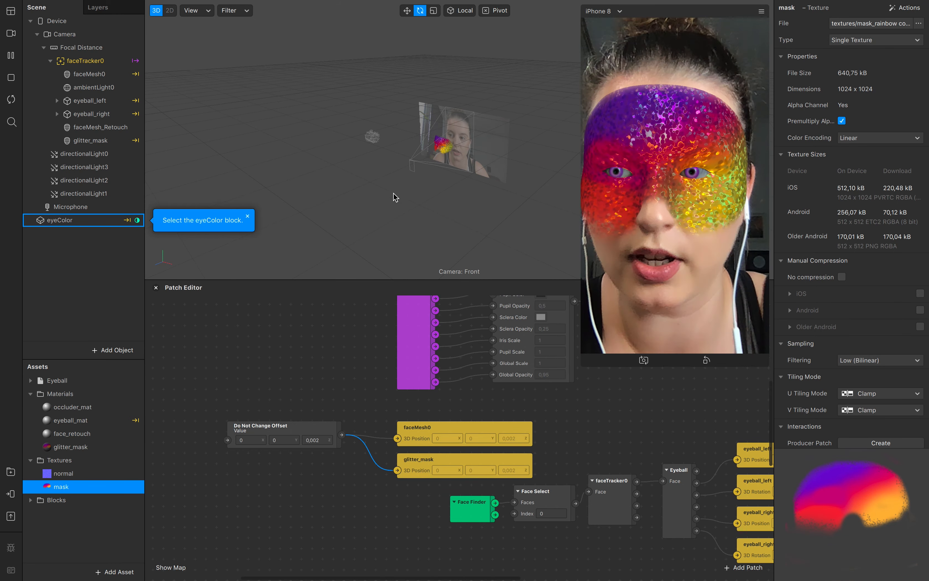
- Try green as the color of directionalLight0, then set the light to bright yellow
click(81, 153)
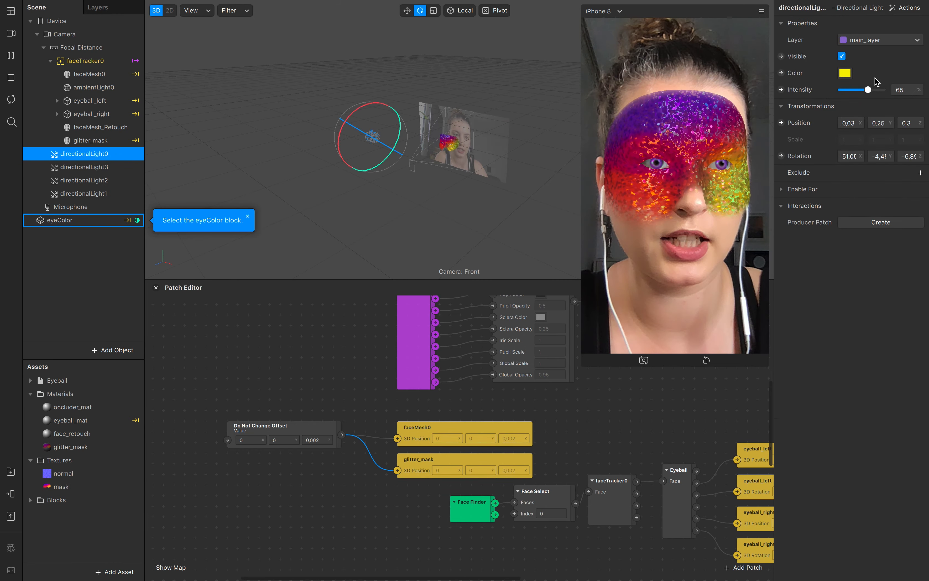
click(845, 73)
click(183, 309)
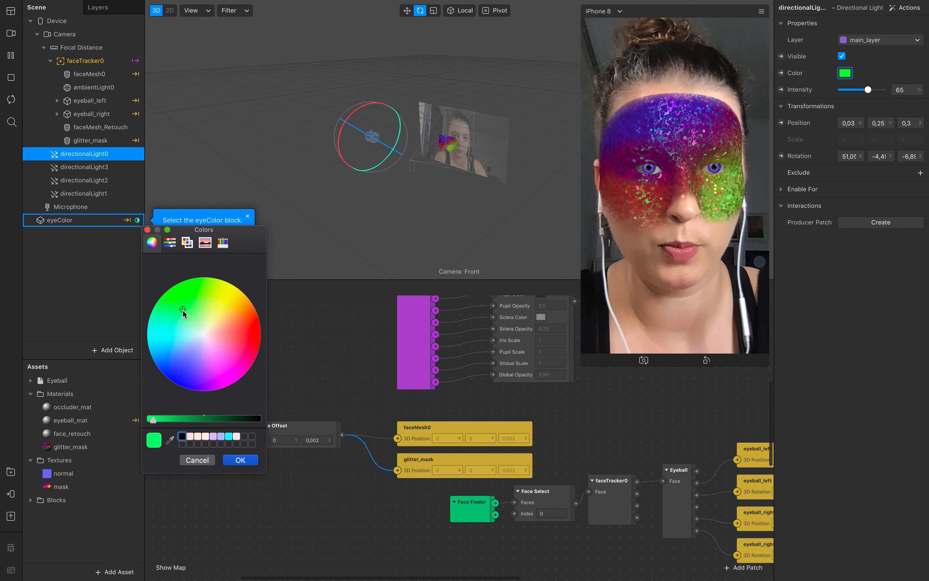
drag(184, 316, 222, 303)
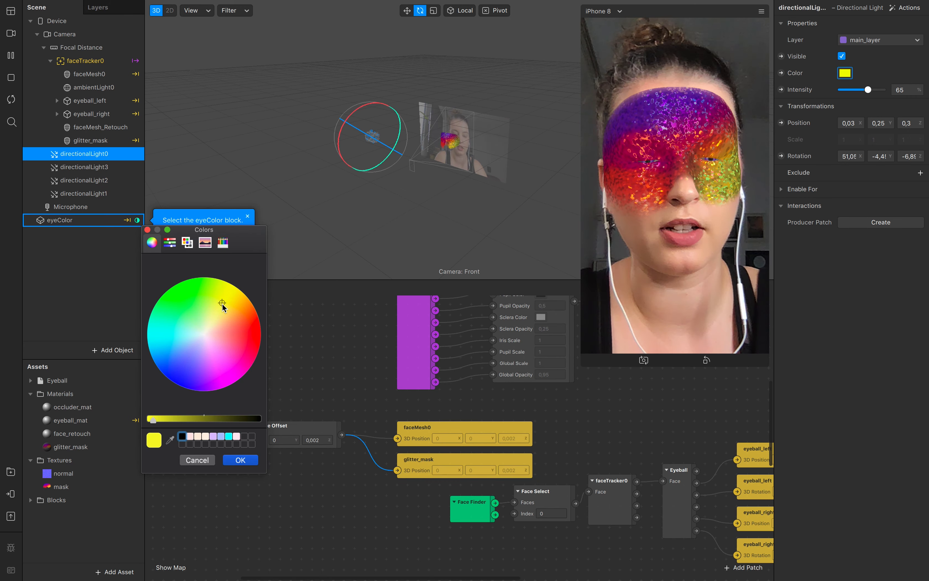
click(245, 460)
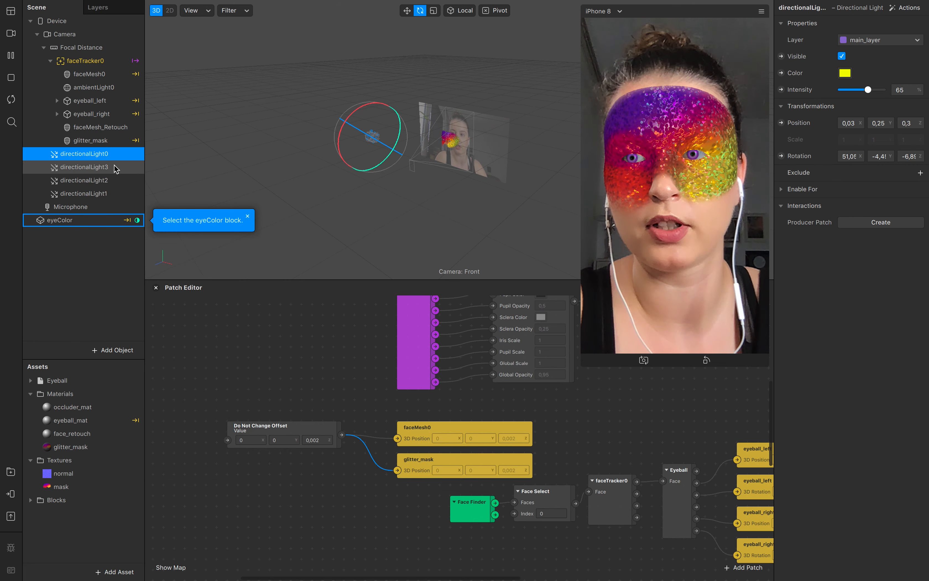
- Set the color of directionalLight3 to a pale pink
click(84, 166)
click(844, 73)
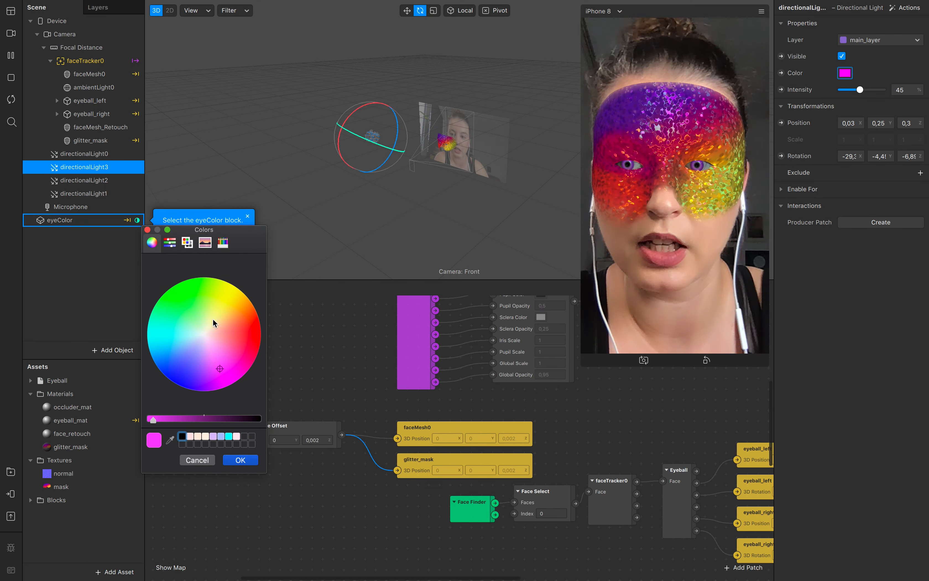
click(207, 341)
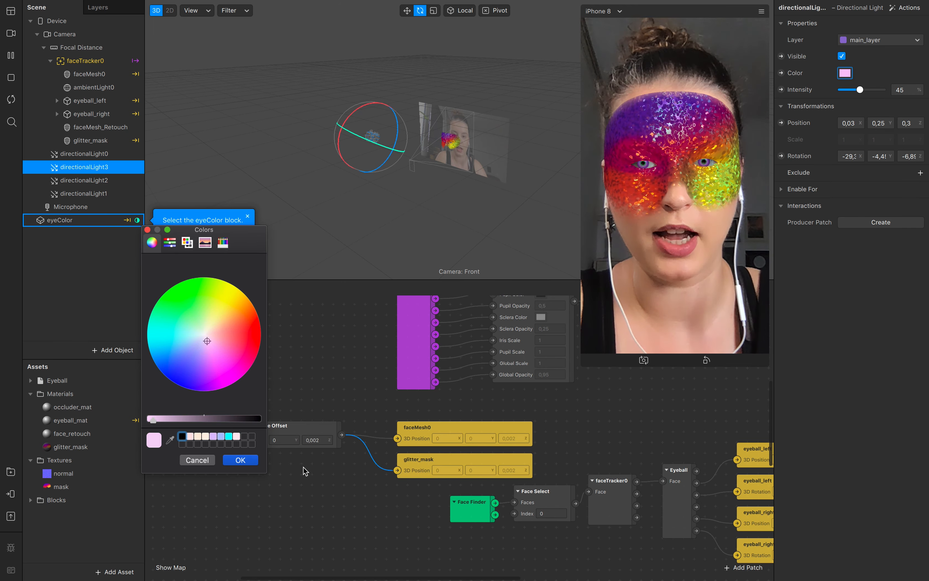
click(244, 460)
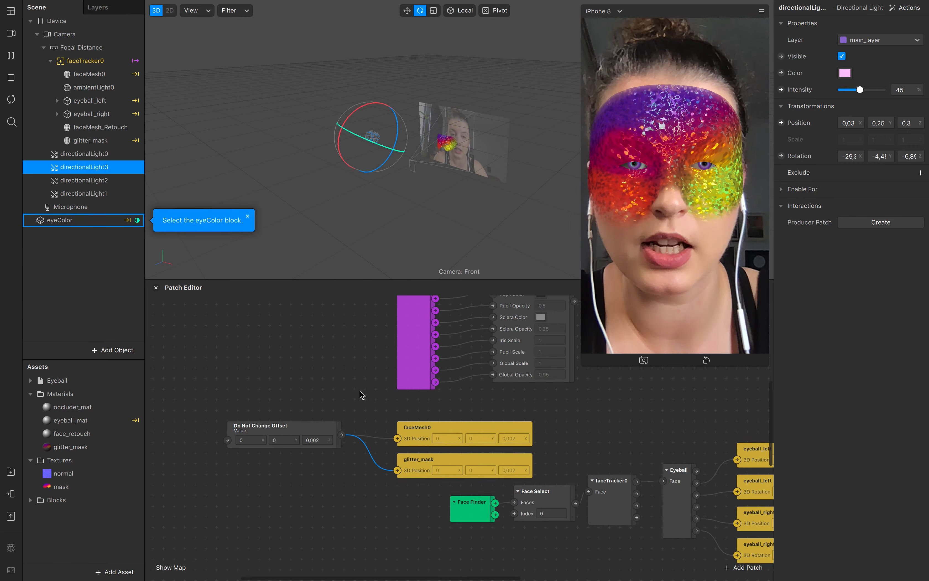
- Import the eyelashes block from the AR Library's Blocks category and place it under faceTracker0 in the scene
scroll(360, 390, up, 4)
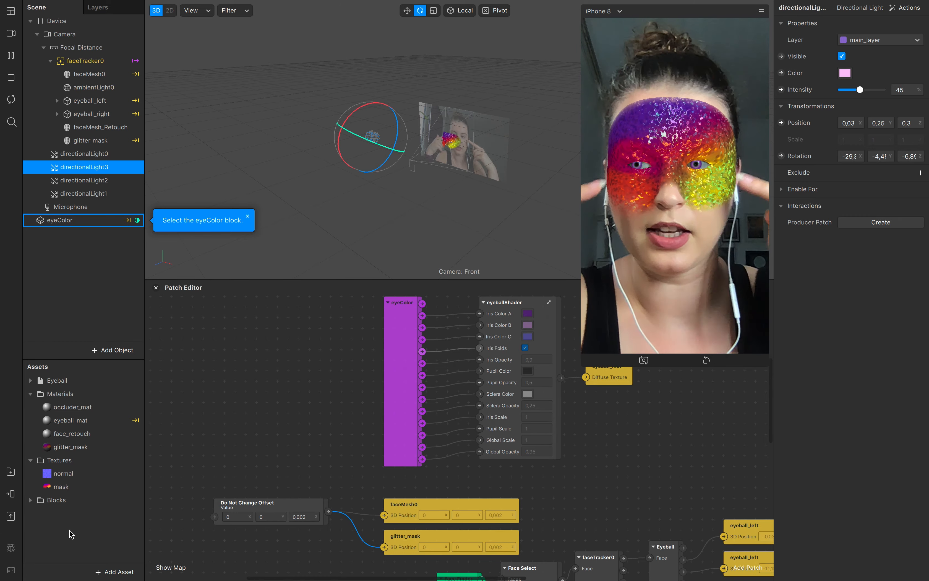
click(11, 471)
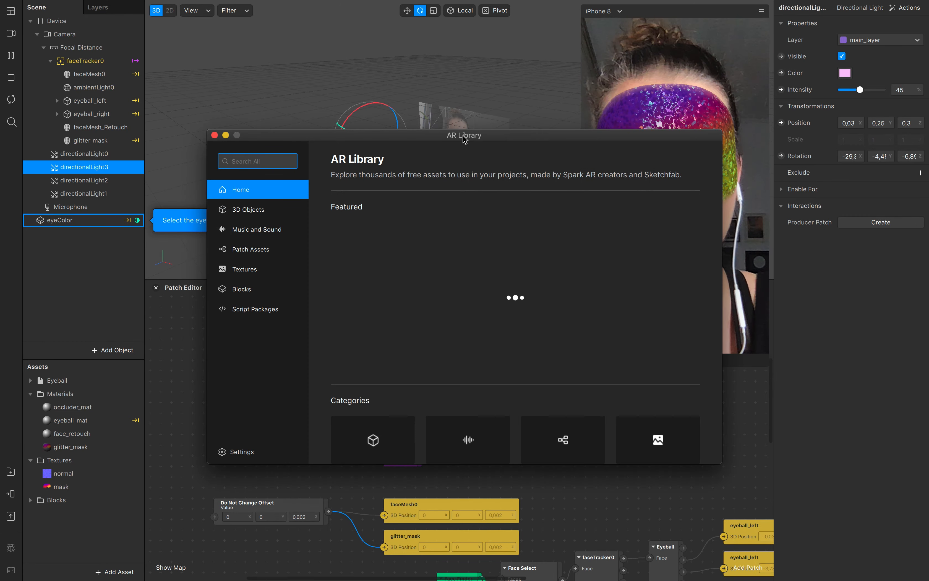
drag(446, 134, 313, 133)
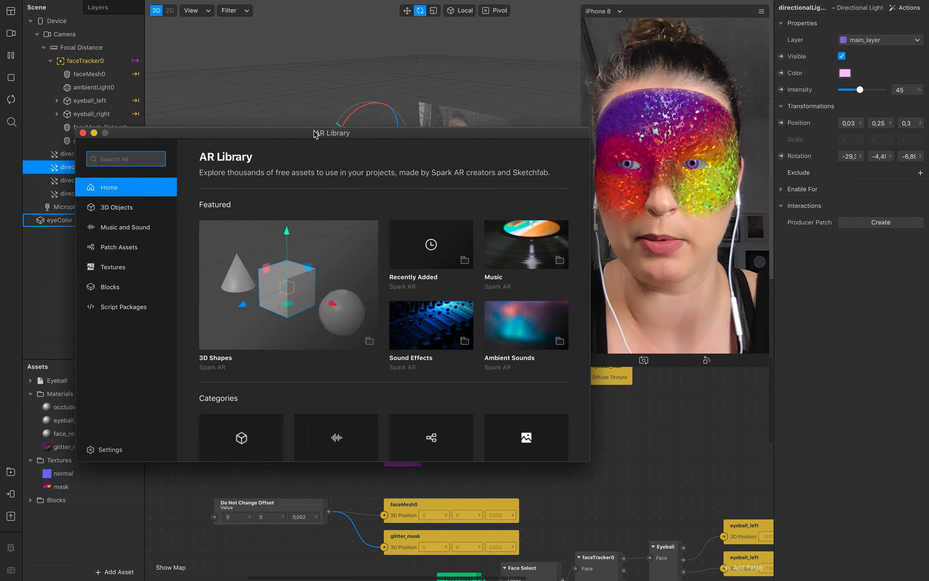
click(122, 208)
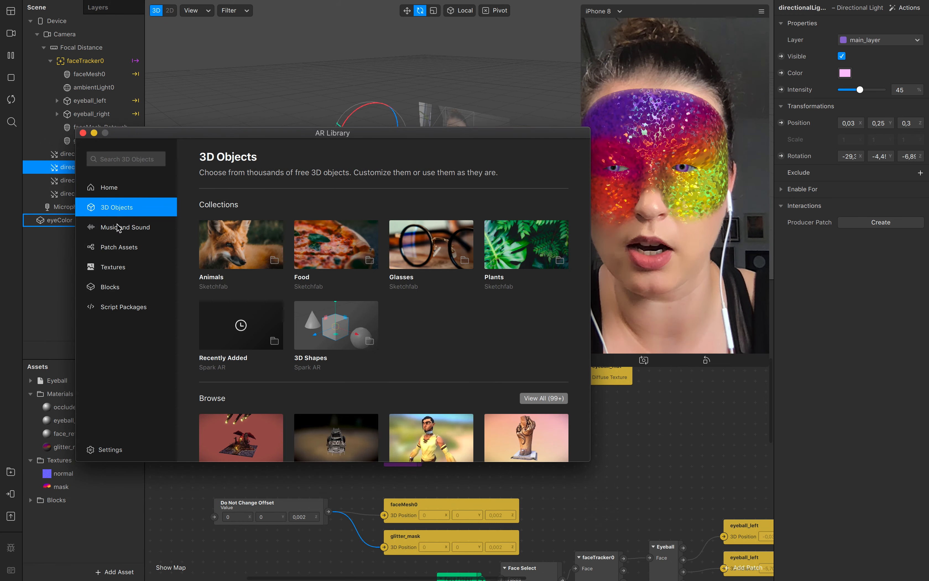
click(116, 227)
click(110, 288)
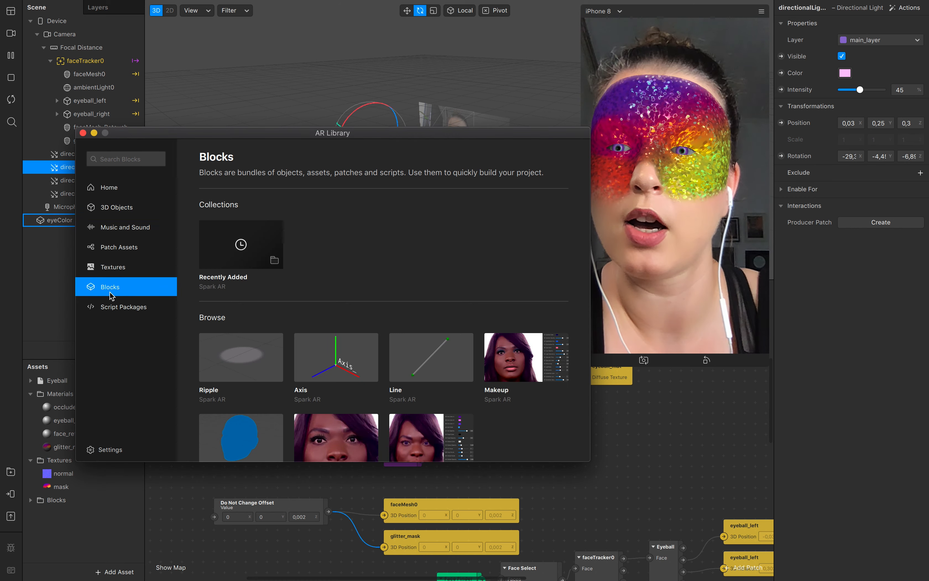
click(333, 414)
click(535, 182)
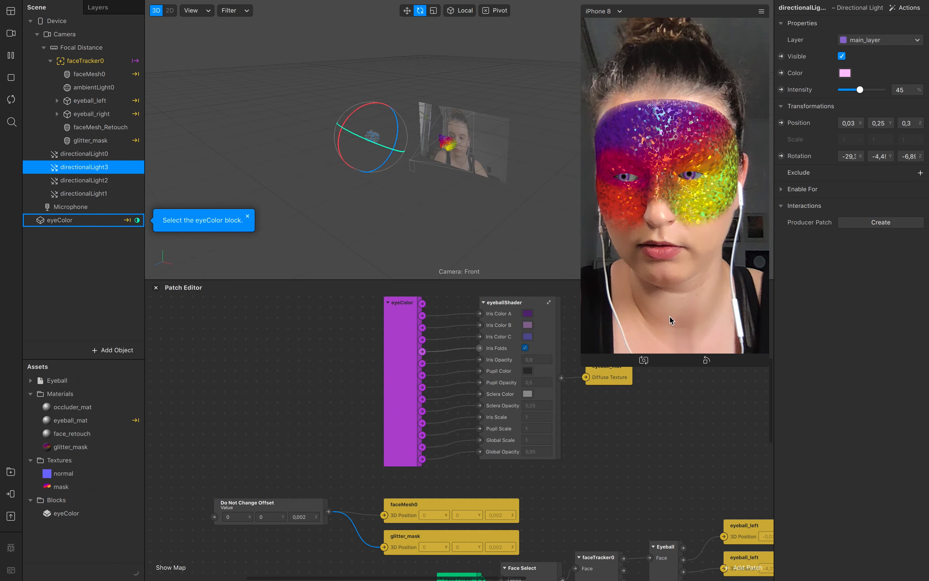
drag(69, 527, 110, 217)
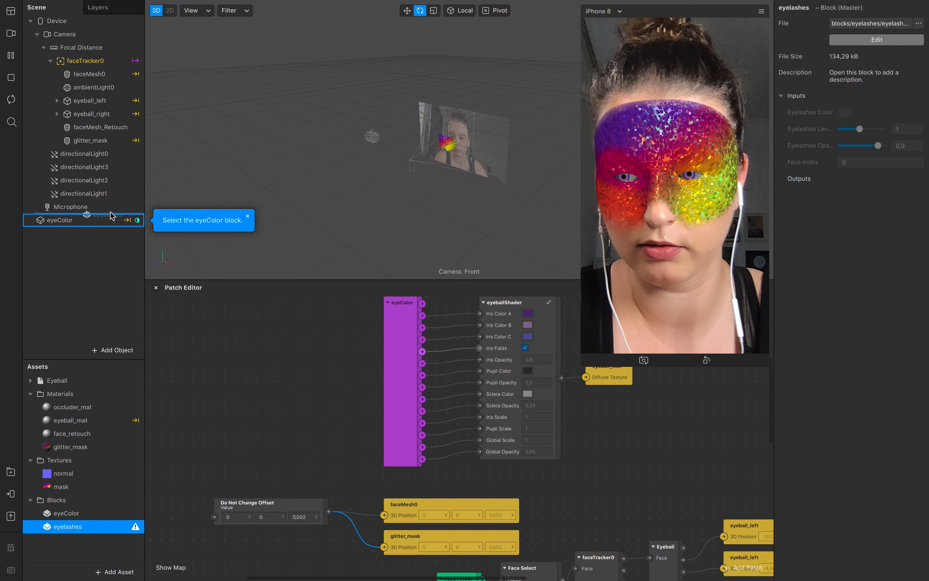
drag(112, 215, 111, 216)
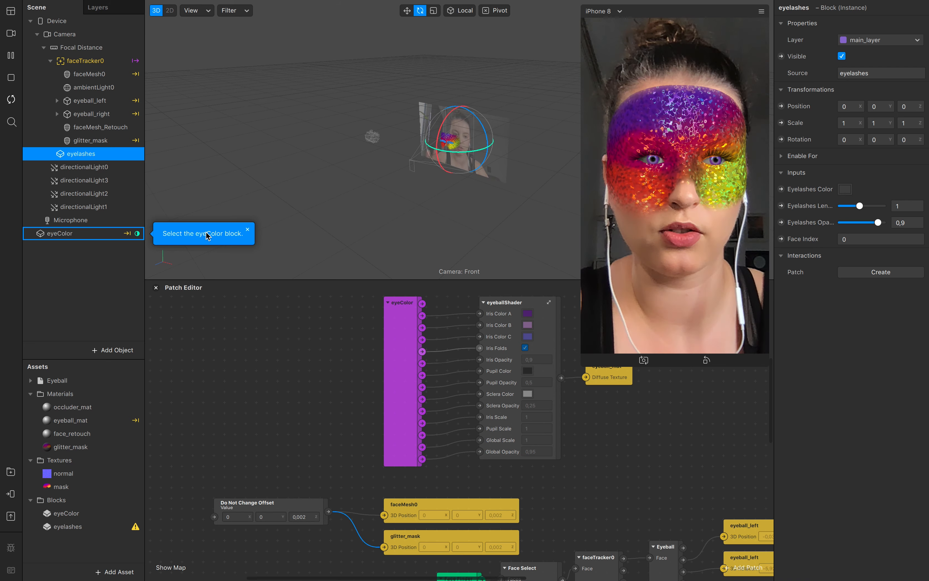
- Set the Eyelashes Color of the eyelashes block to a muted purple
click(844, 189)
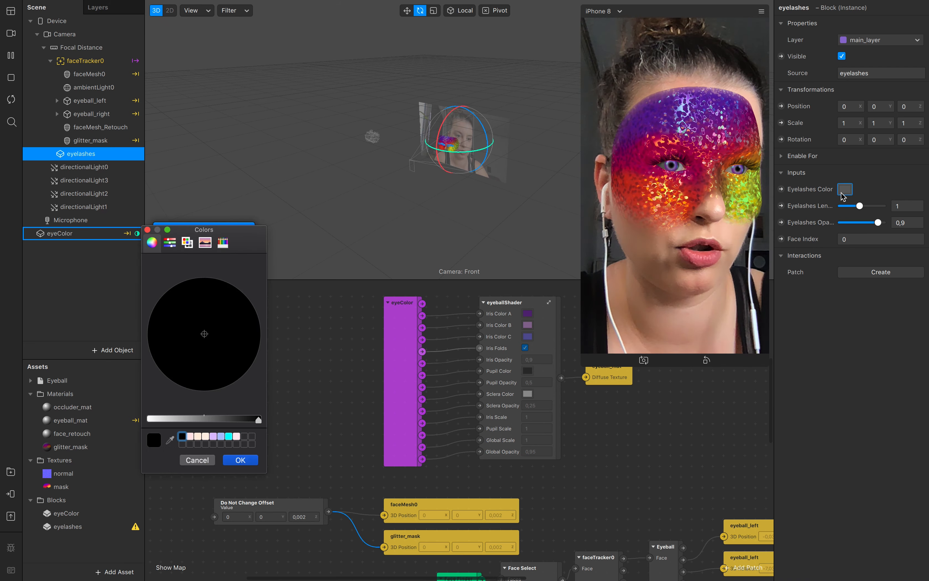
click(245, 420)
drag(246, 420, 222, 420)
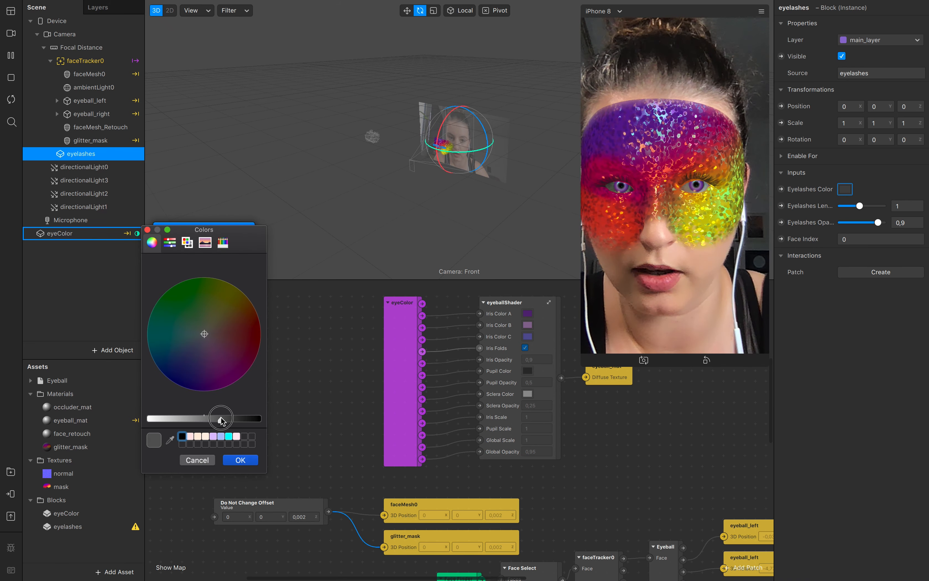
click(170, 242)
click(152, 243)
click(218, 309)
drag(220, 419, 165, 418)
click(184, 328)
drag(186, 333, 207, 354)
mouse_move(199, 419)
mouse_down()
mouse_move(207, 419)
mouse_move(196, 420)
mouse_up()
click(240, 460)
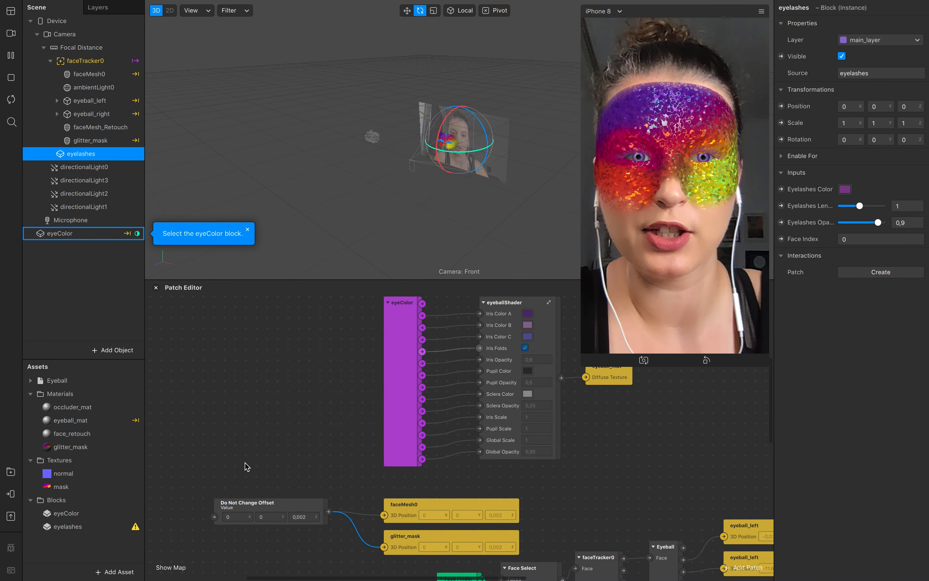
- Rename the eyeball_mat material as eyeball_mat_L
scroll(434, 422, up, 3)
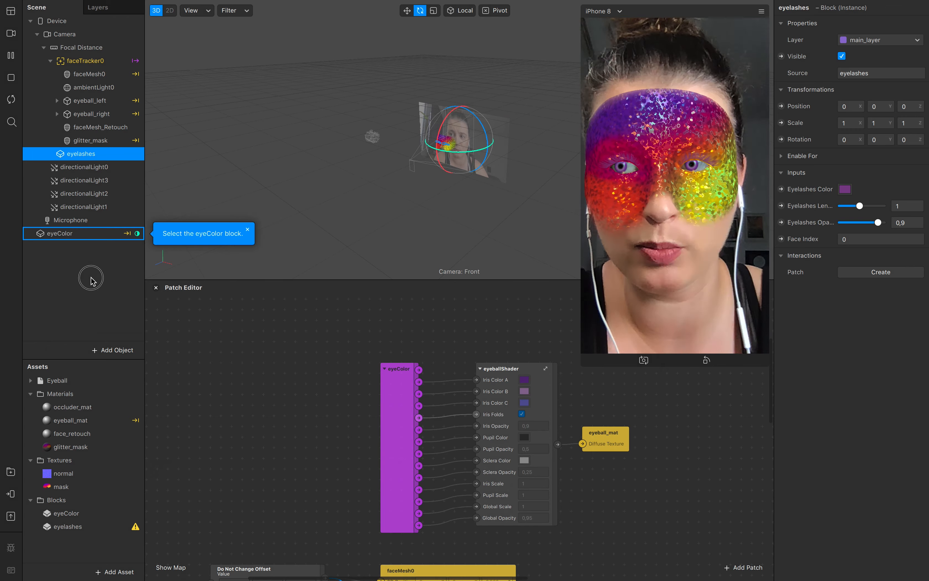
click(70, 426)
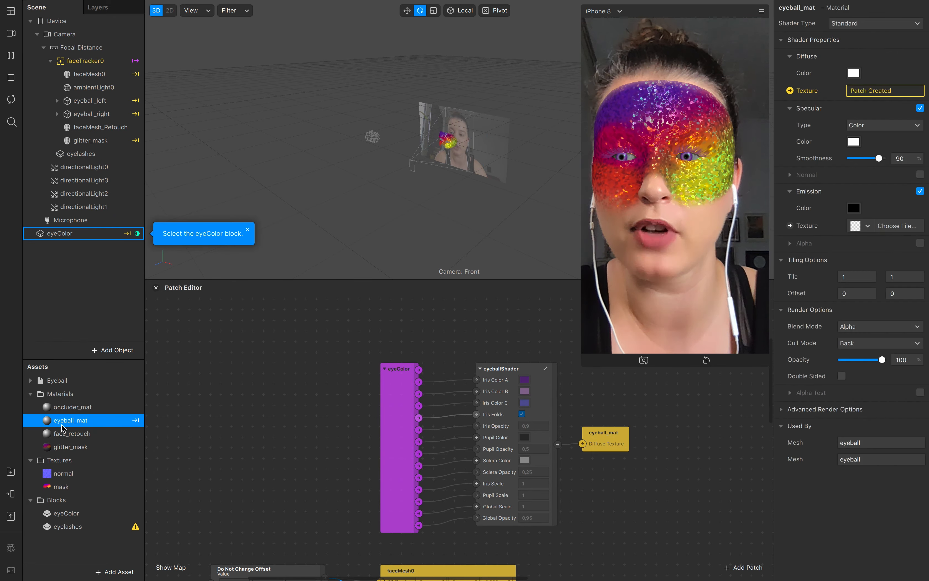
double_click(89, 422)
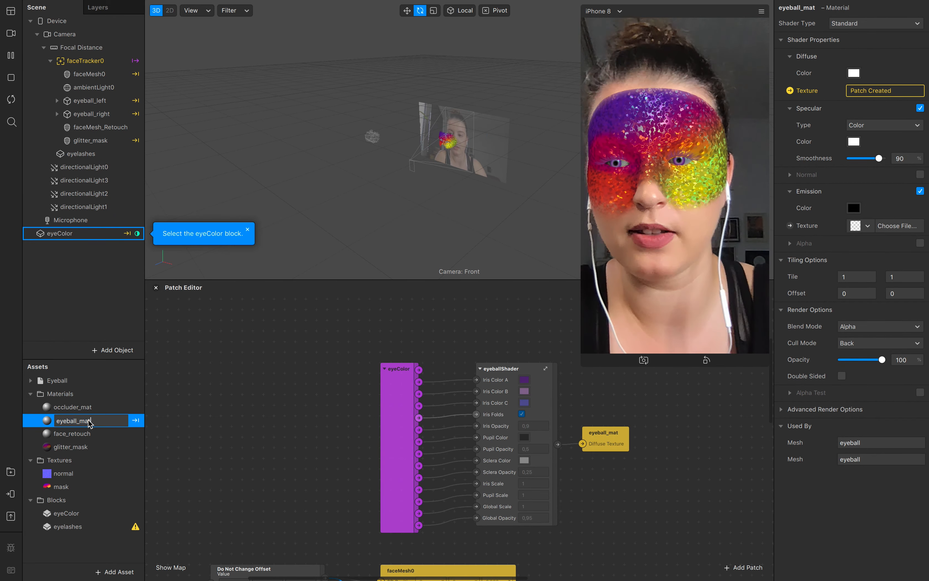
text(_L)
key(Return)
click(94, 432)
click(96, 419)
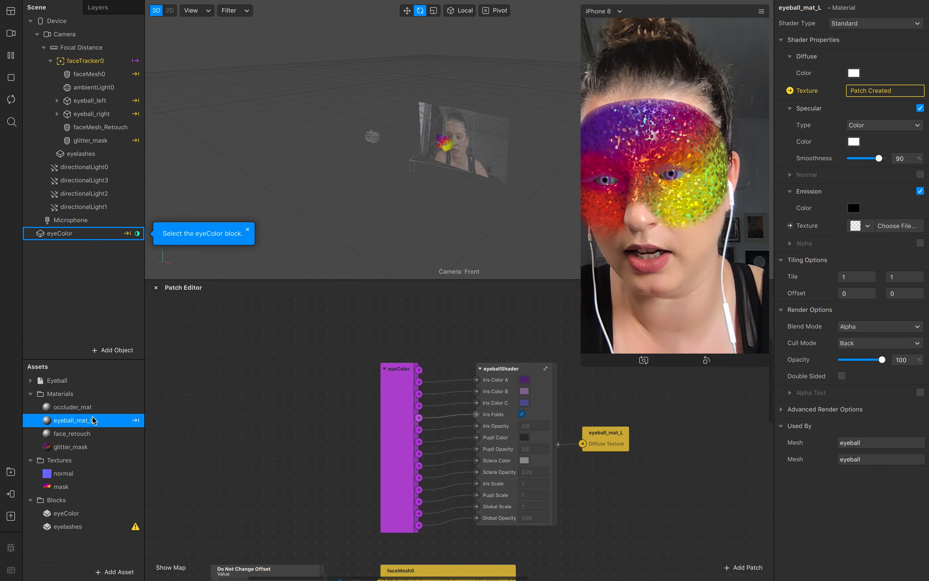
- Duplicate the eyeball_mat_L material and rename the copy as eyeball_mat_R
right_click(93, 420)
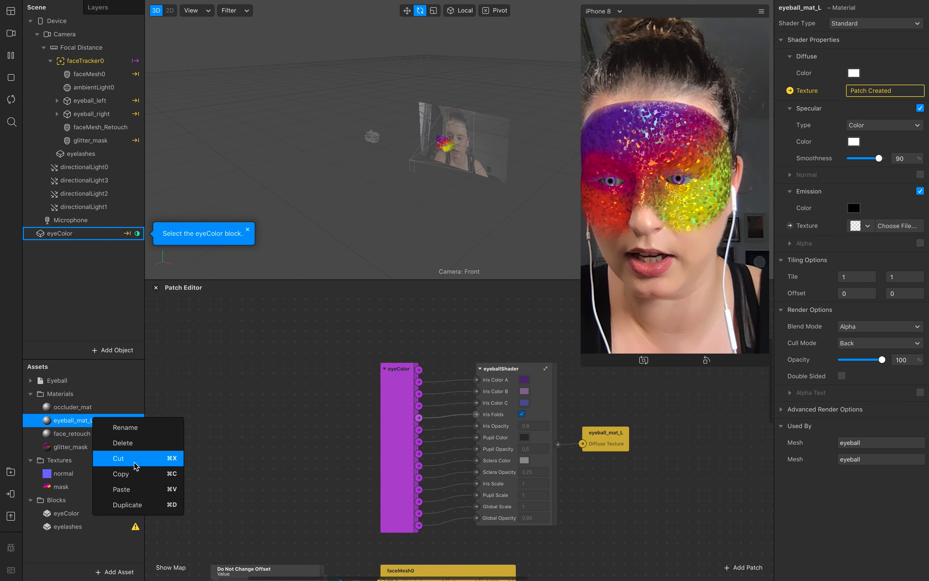
click(129, 505)
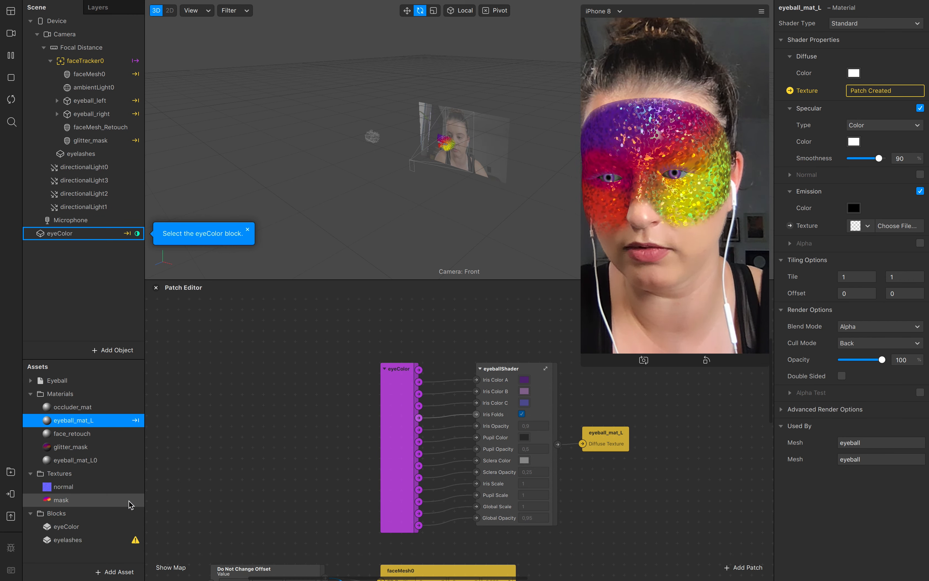
click(85, 463)
double_click(85, 463)
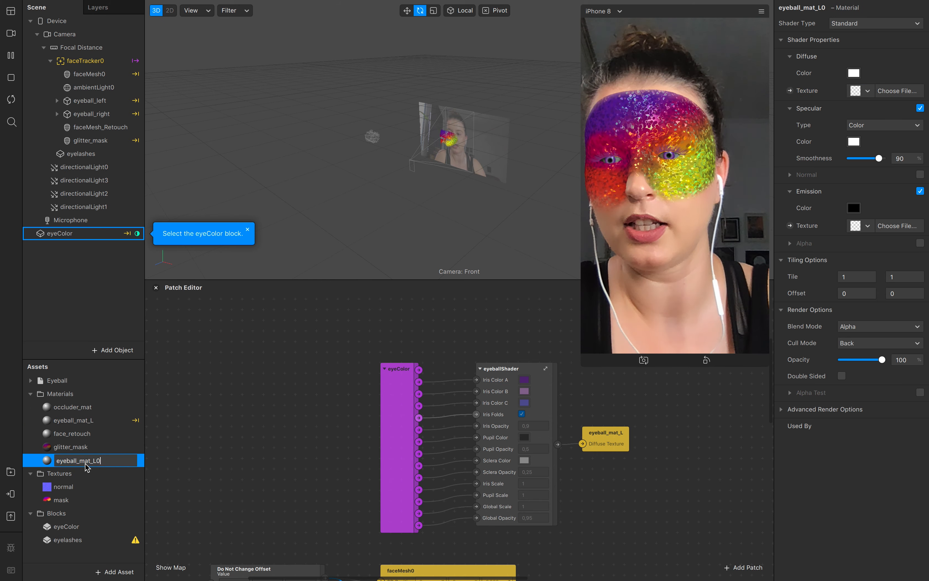
text(R)
click(106, 486)
click(107, 463)
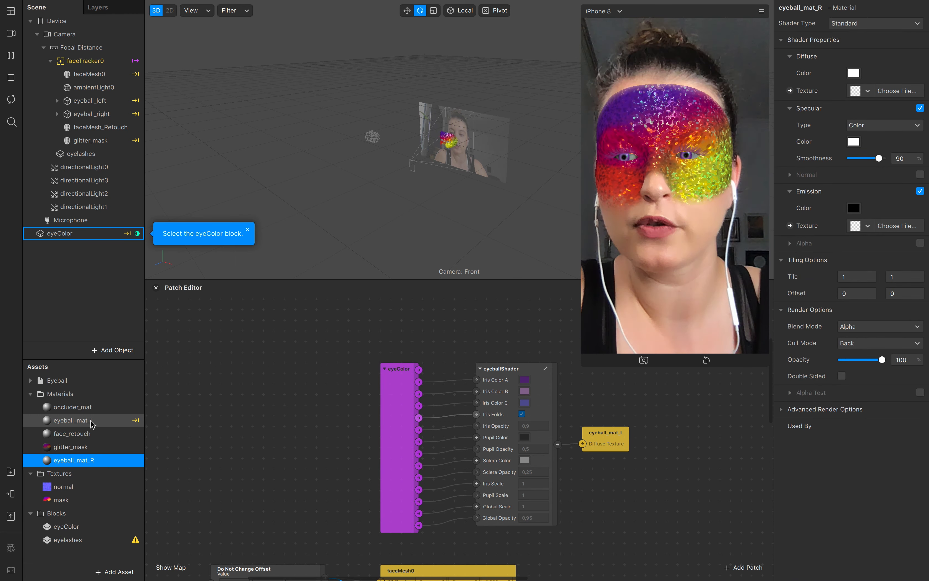
- Assign the eyeball_mat_R material to the eyeball mesh under eyeball_right
click(91, 103)
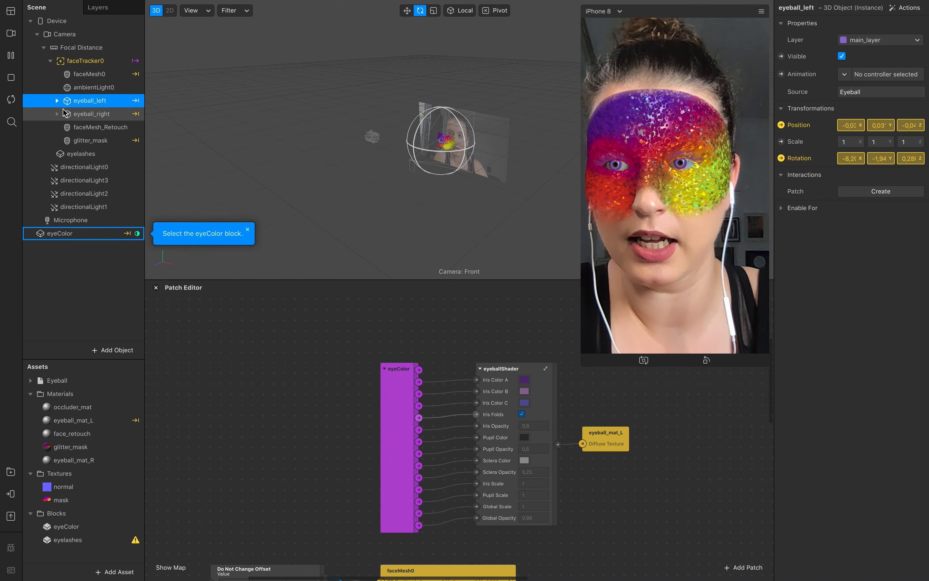
click(56, 100)
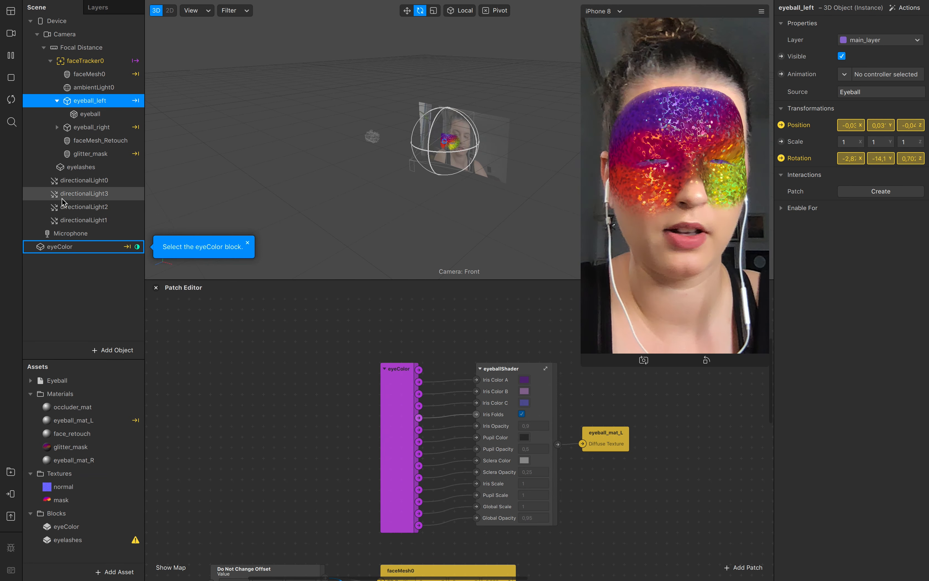
click(91, 115)
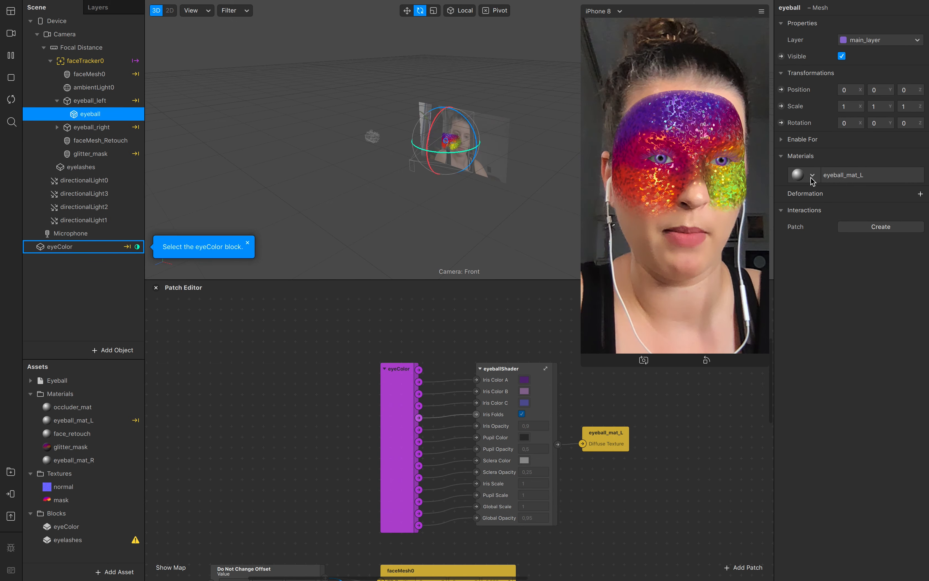
click(56, 127)
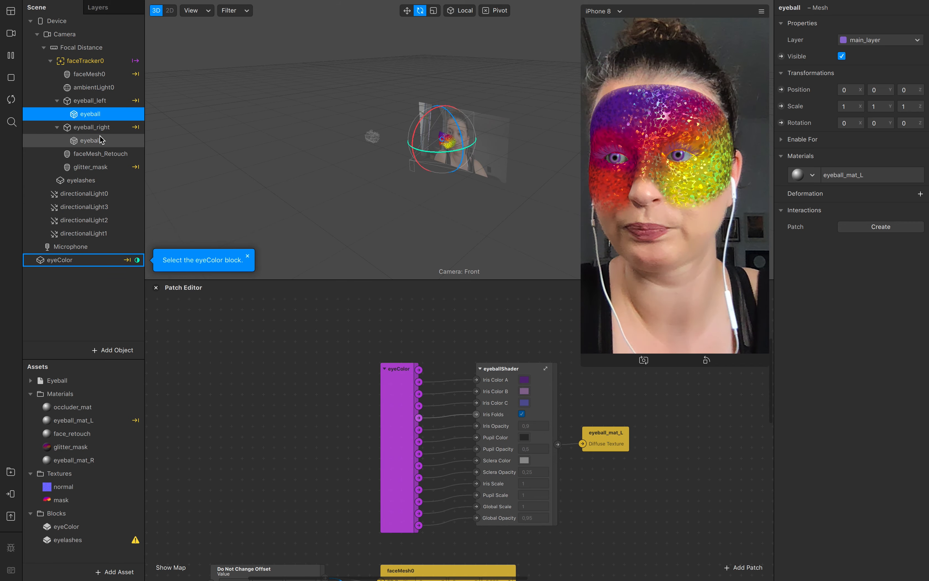
click(101, 140)
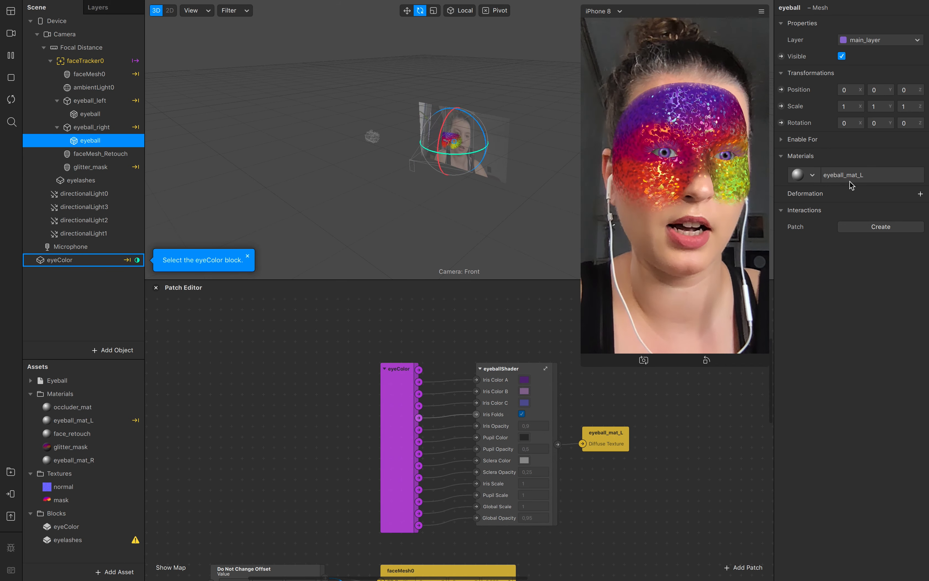
click(812, 175)
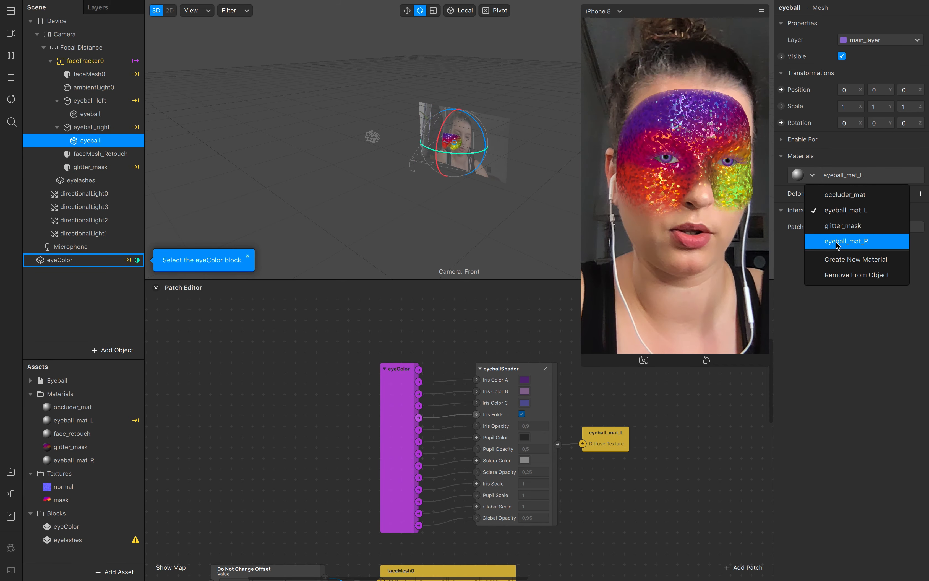
click(849, 241)
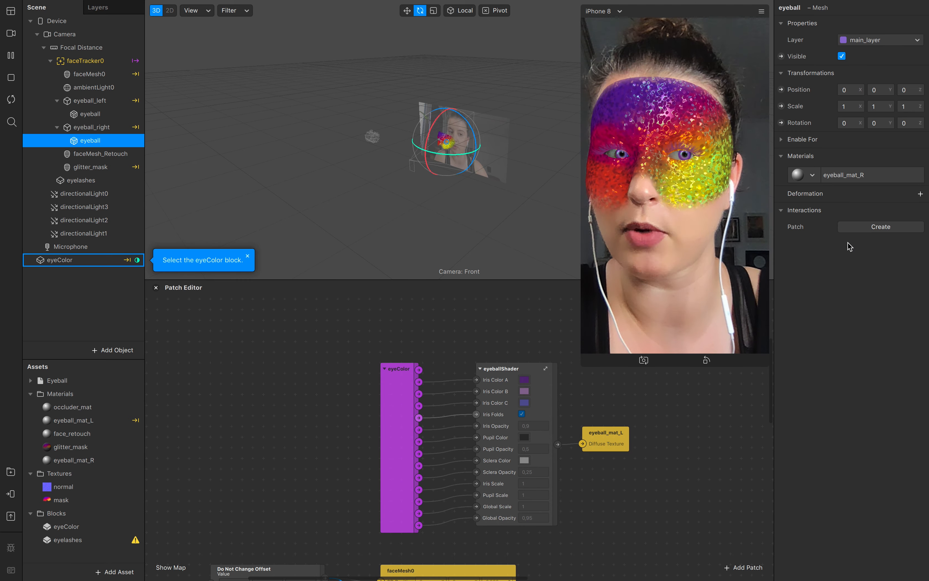
- Spread out the eyeColor, eyeballShader and eyeball_mat_L patches to make room in the patch graph
scroll(568, 517, up, 3)
drag(376, 478, 344, 385)
click(597, 462)
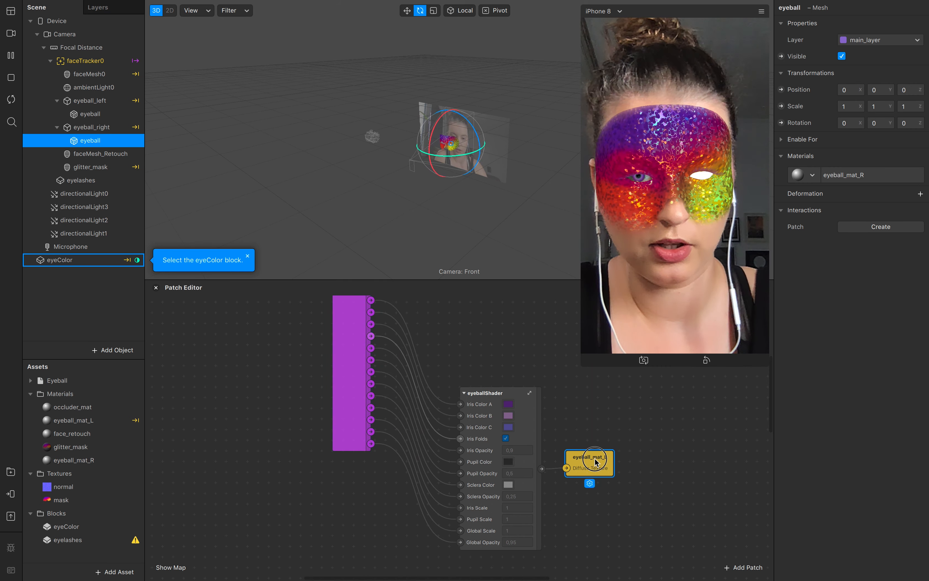
drag(596, 462, 649, 452)
drag(497, 402, 497, 327)
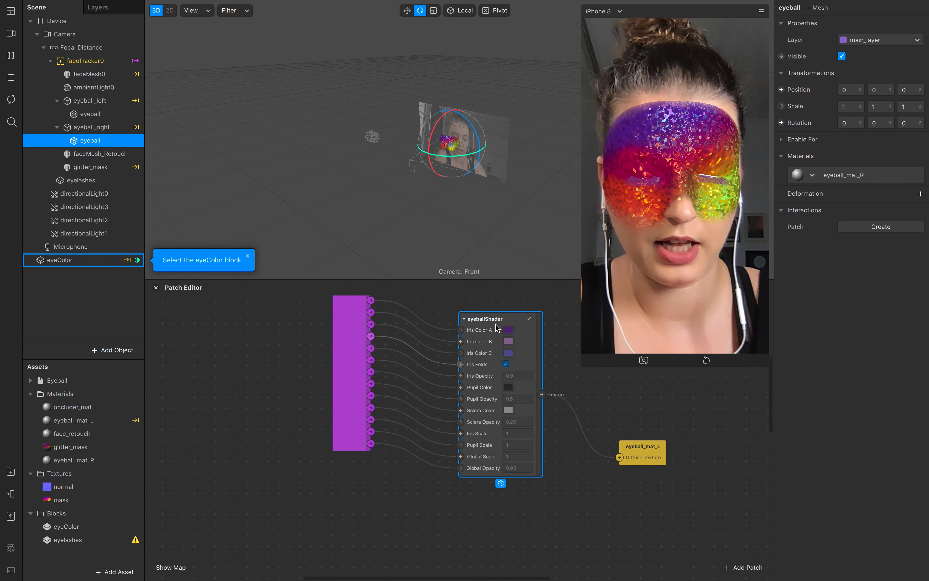
- Duplicate the eyeballShader patch and place the copy directly below the original
scroll(497, 328, up, 3)
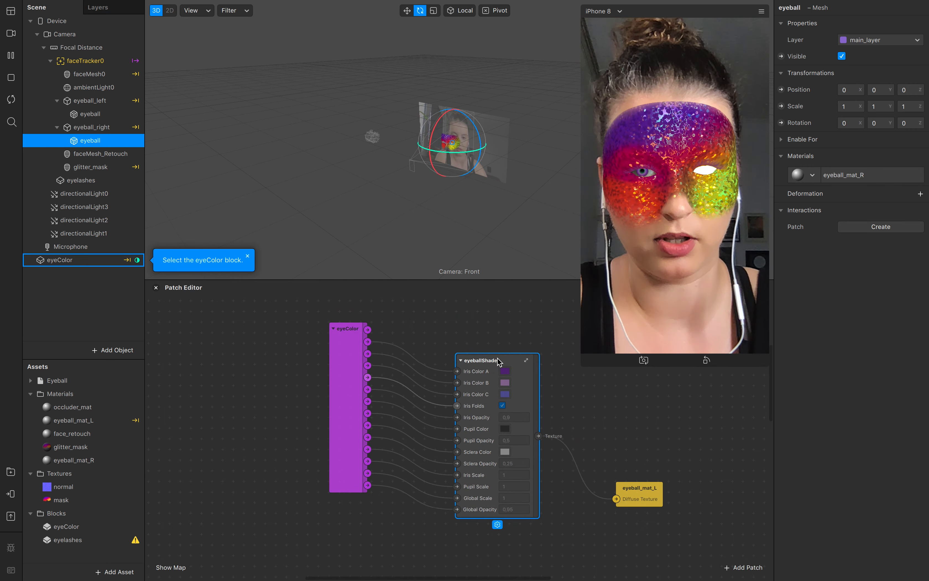
right_click(497, 361)
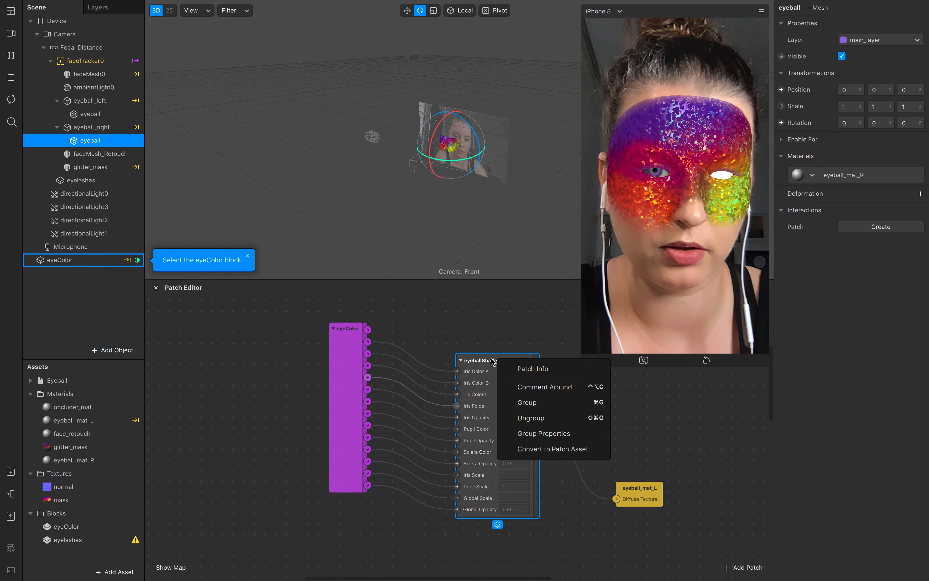
click(491, 362)
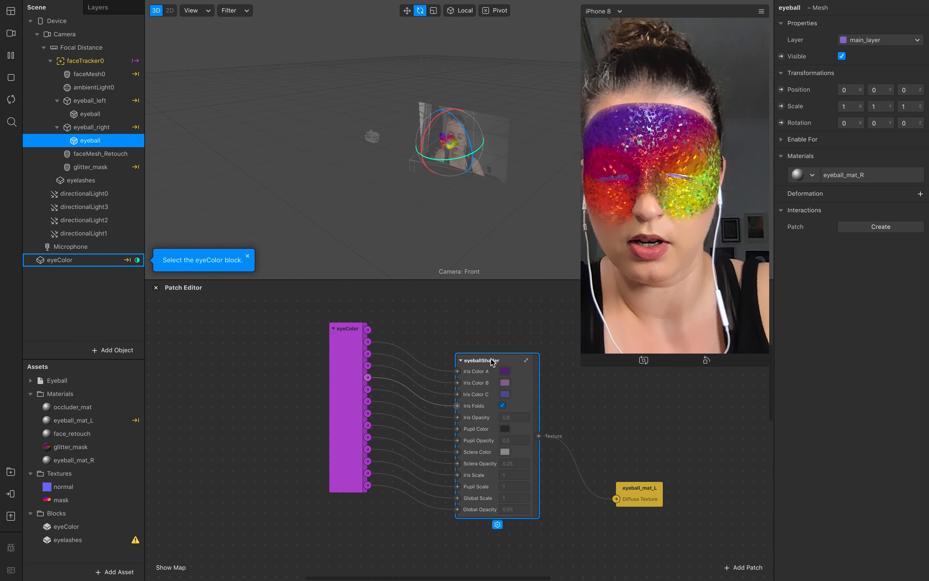
key(super+d)
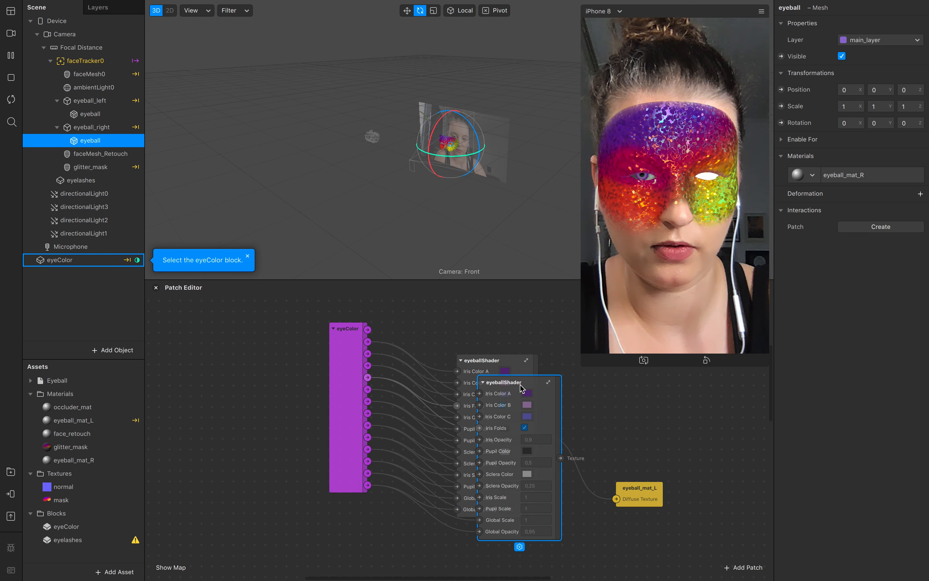
scroll(521, 388, down, 3)
drag(534, 341, 547, 466)
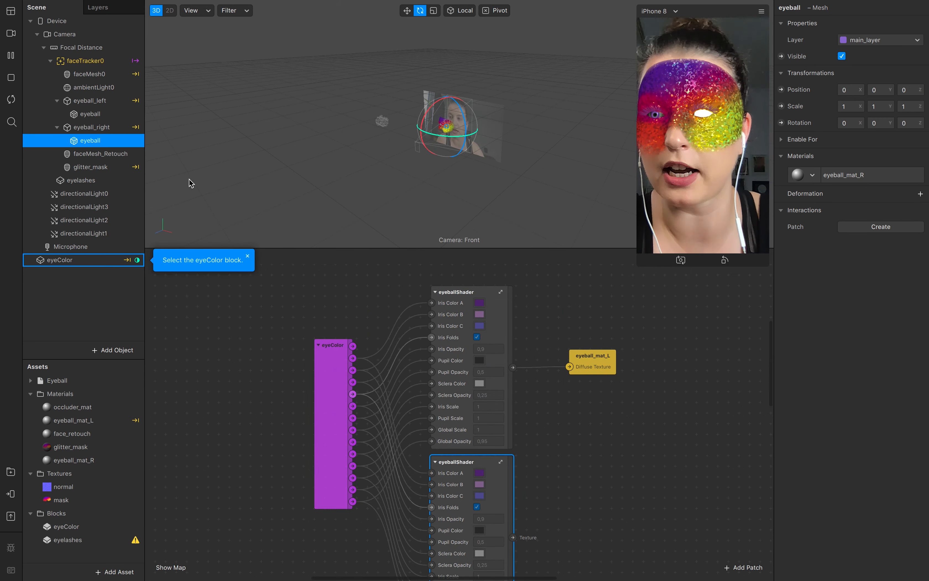
- Create a patch for eyeball_mat_R's diffuse texture and connect the duplicated eyeballShader's Texture output to it
click(834, 174)
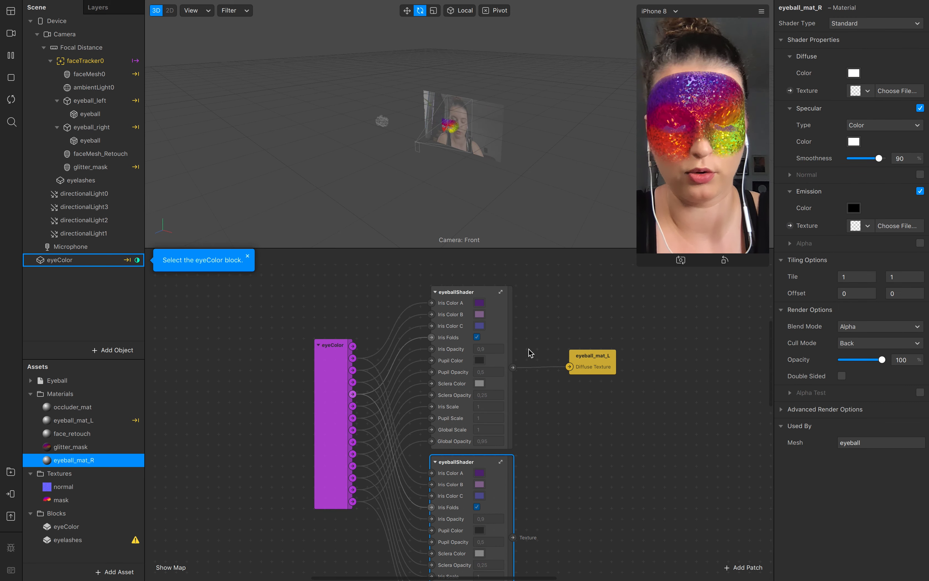
click(790, 90)
drag(493, 440, 590, 483)
drag(513, 537, 559, 484)
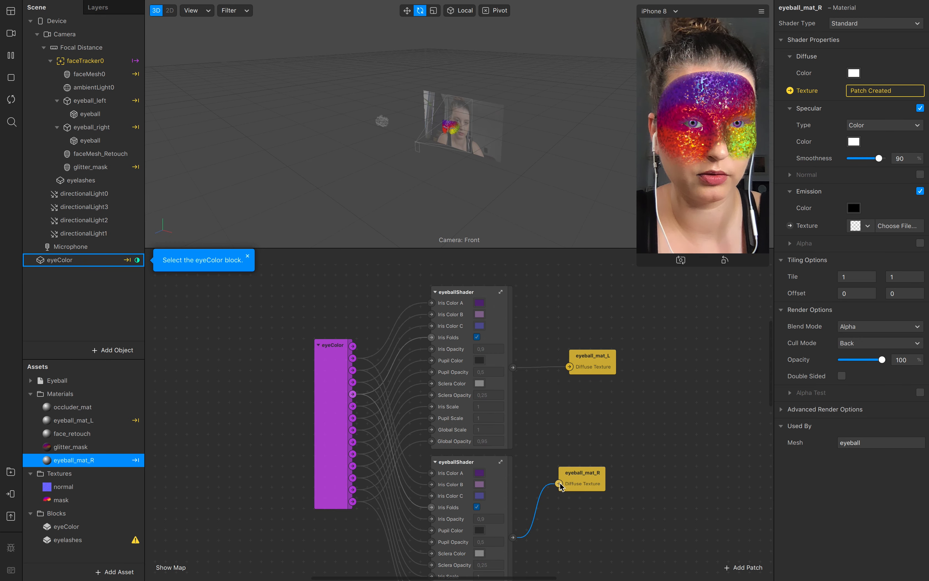
drag(582, 477, 591, 501)
- Move the eyeColor patch up so it sits beside the upper eyeballShader patch
scroll(532, 462, down, 3)
scroll(532, 462, left, 2)
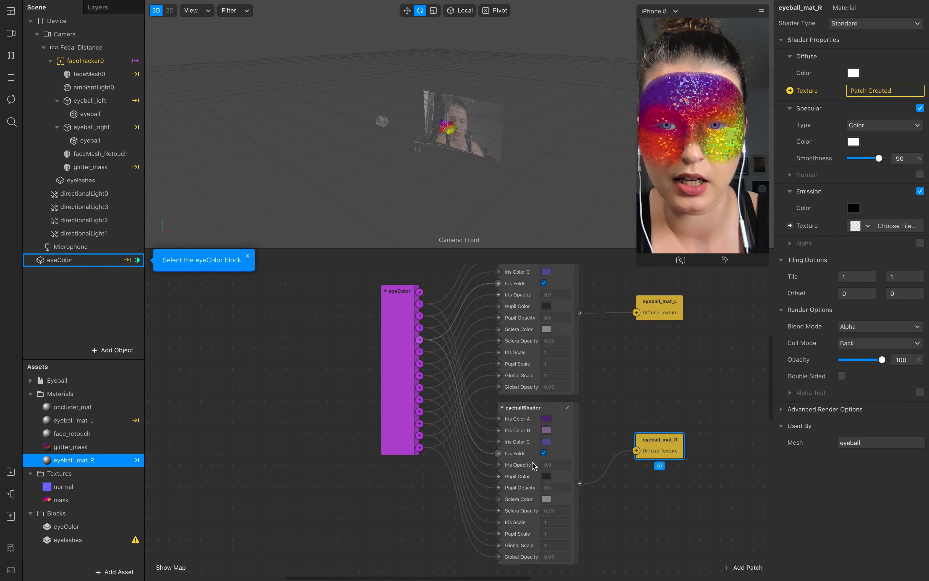
scroll(532, 465, up, 1)
scroll(532, 464, left, 2)
drag(410, 373, 403, 347)
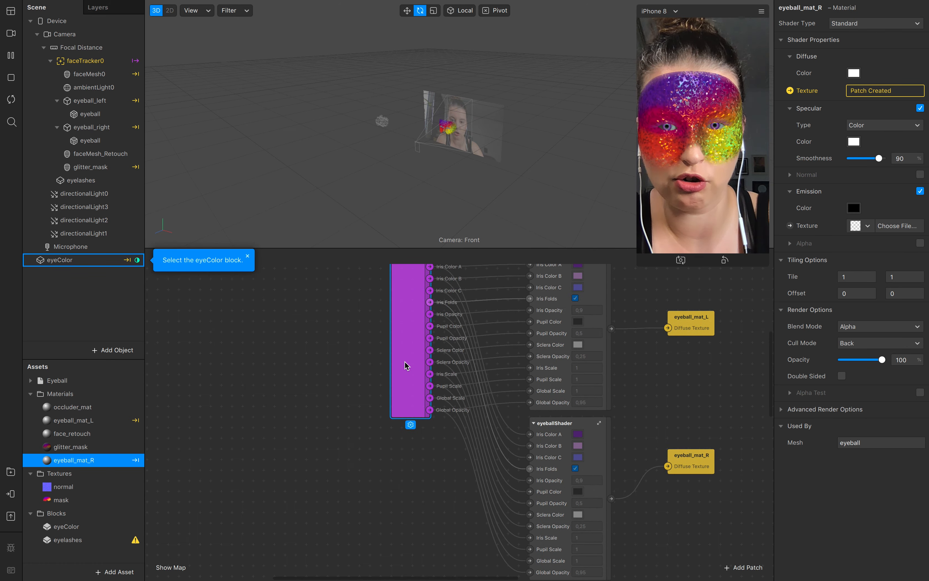
- Duplicate the eyeColor block in the scene
scroll(406, 375, up, 2)
scroll(406, 375, left, 2)
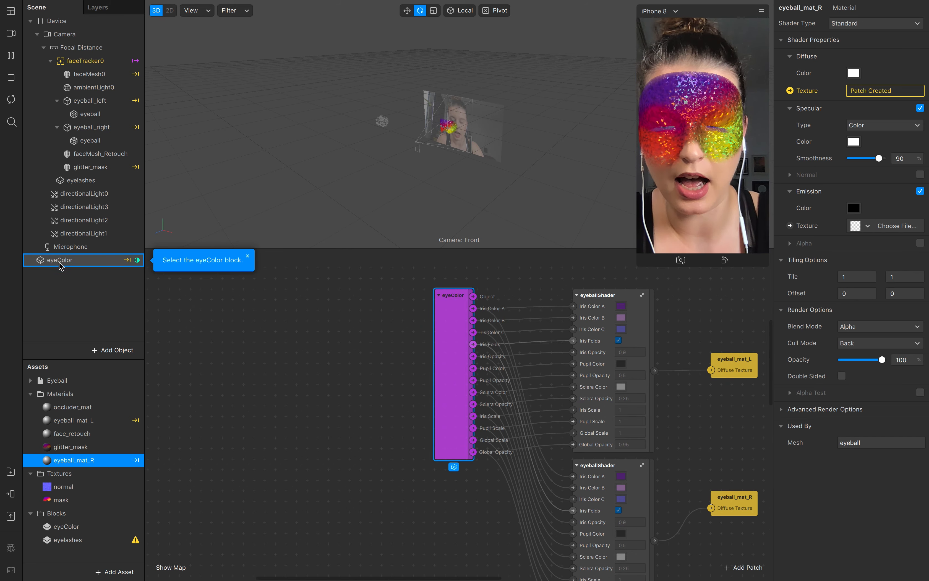
right_click(73, 263)
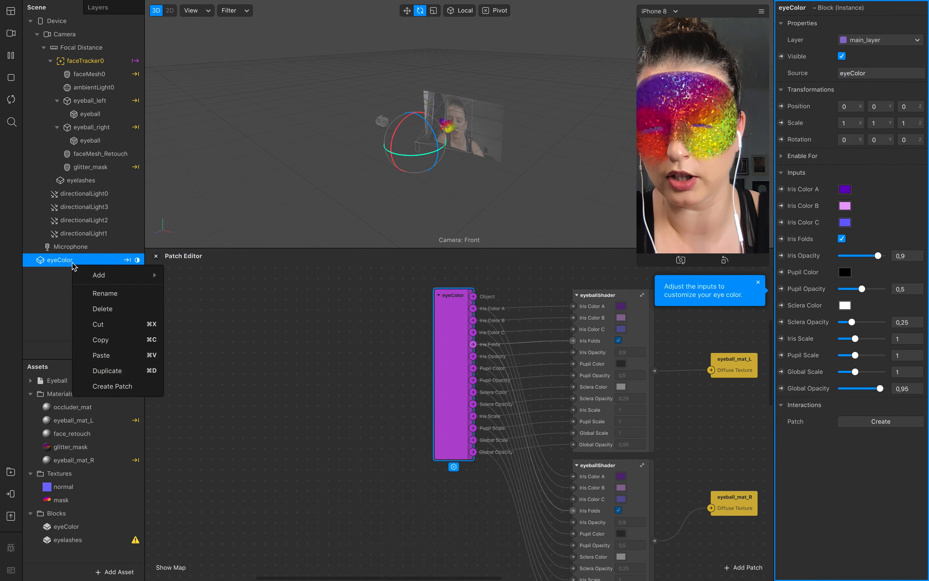
click(107, 370)
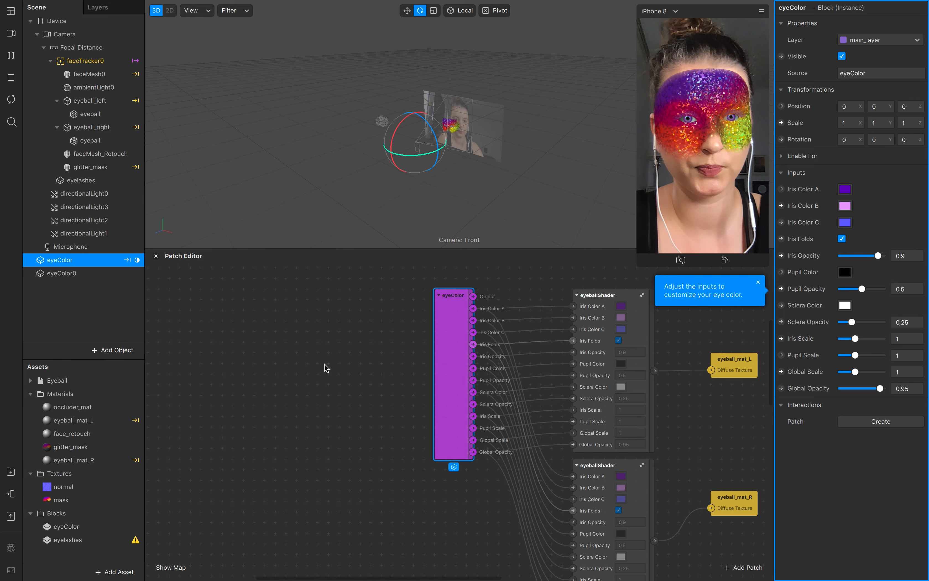
scroll(324, 364, down, 3)
scroll(325, 364, right, 2)
scroll(325, 364, right, 2)
scroll(325, 364, down, 3)
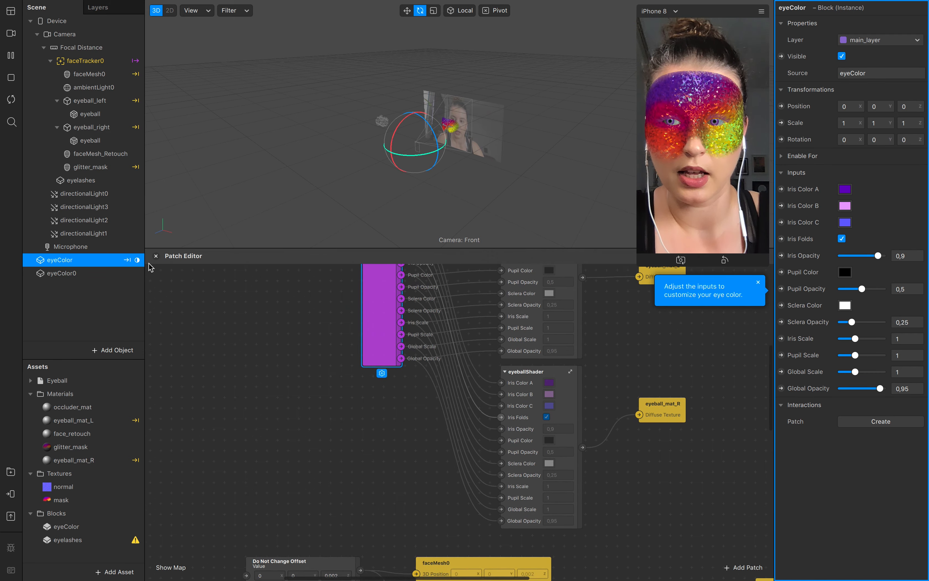
- Rename the original eyeColor block as eyeColor_L and its duplicate as eyeColor_R
click(72, 277)
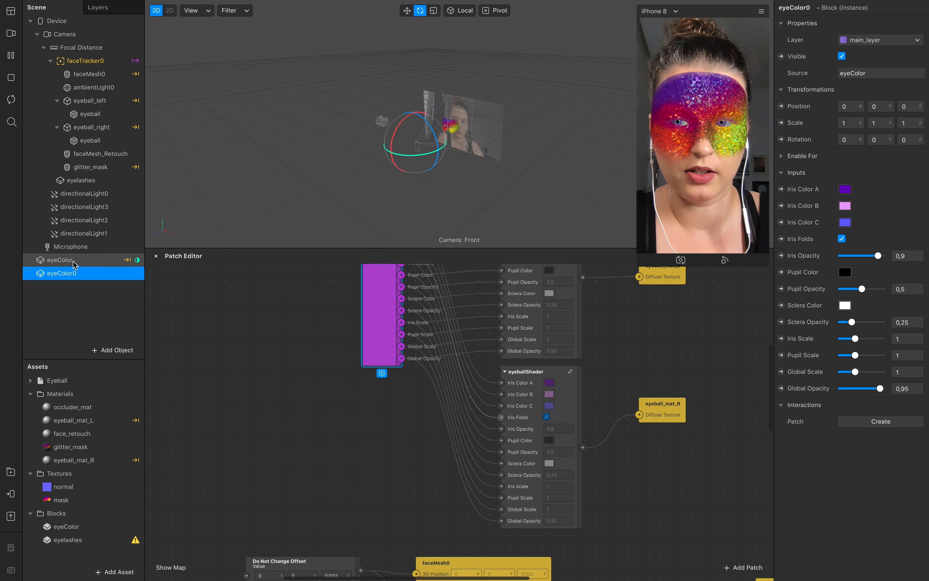
double_click(73, 264)
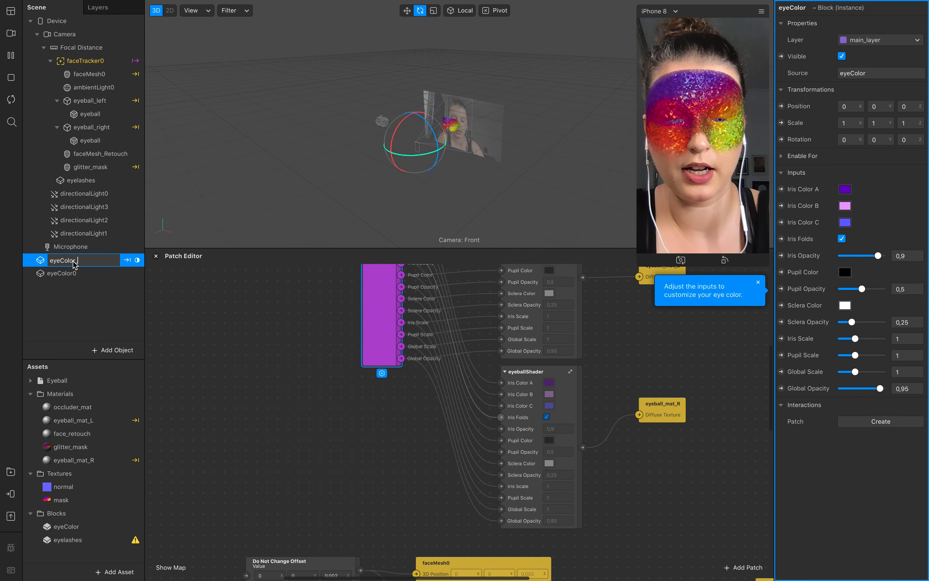
double_click(63, 274)
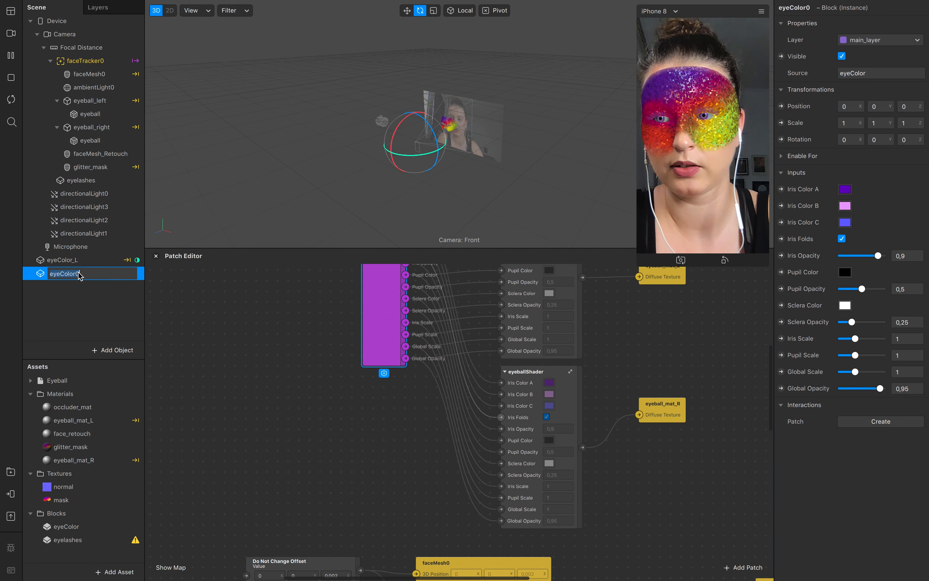
text(eyeColor_R)
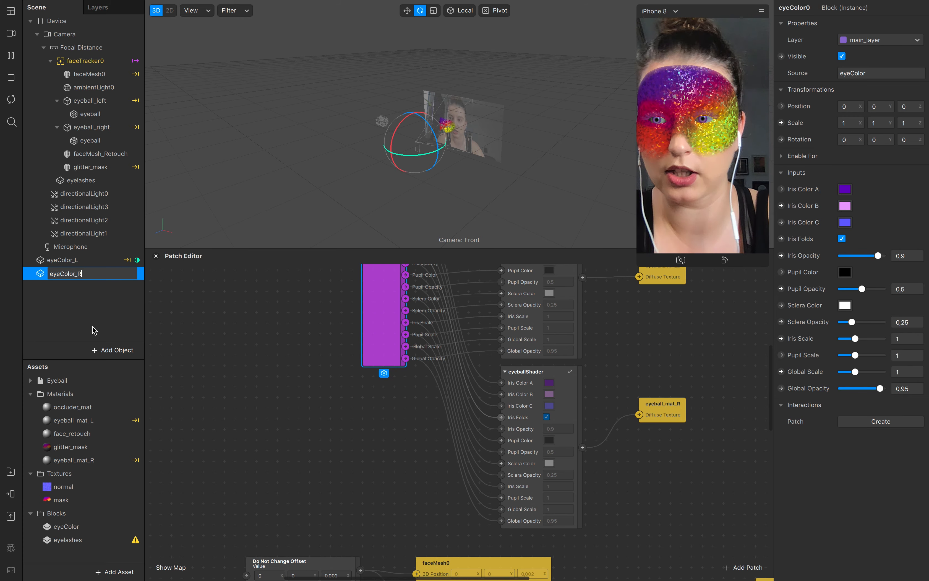
click(96, 311)
- Add the eyeColor_R block to the patch graph and place it directly below the eyeColor_L patch
click(68, 272)
drag(69, 271, 358, 430)
scroll(357, 428, left, 1)
drag(345, 479, 343, 454)
scroll(343, 453, up, 2)
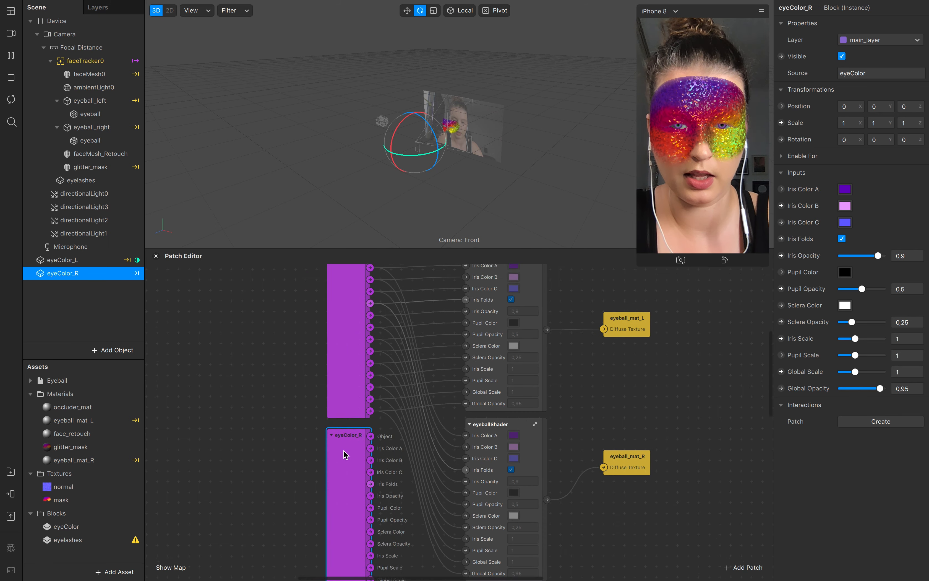
- Connect the eyeColor_R patch's outputs, from Iris Color A through Global Opacity, to the matching inputs of the lower eyeballShader patch
drag(359, 391, 353, 359)
drag(366, 496, 366, 470)
scroll(417, 476, up, 2)
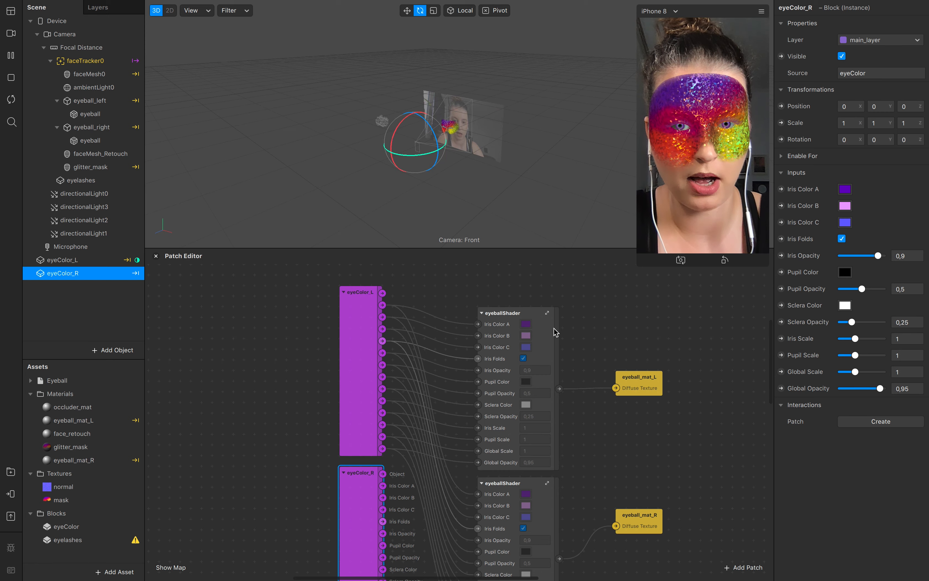
scroll(511, 519, down, 2)
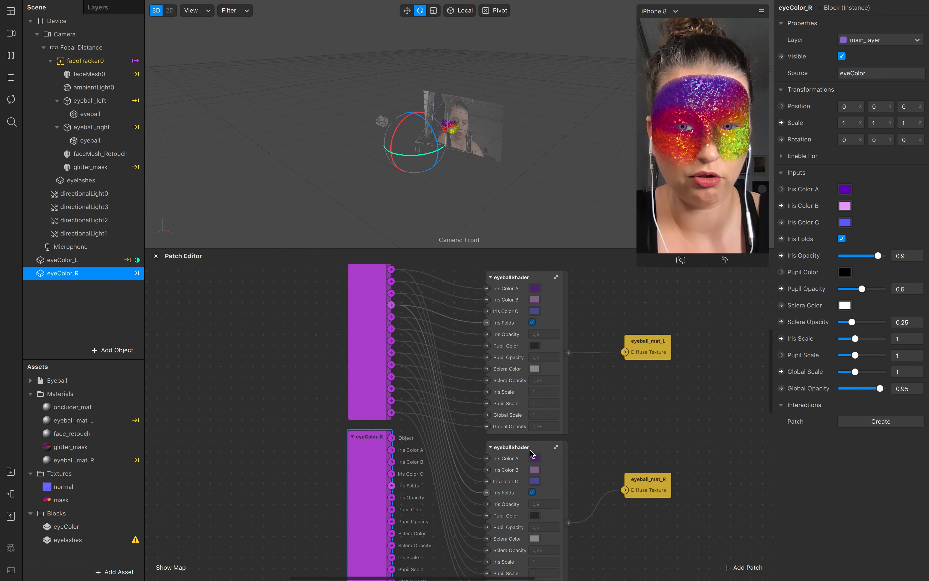
scroll(401, 430, up, 2)
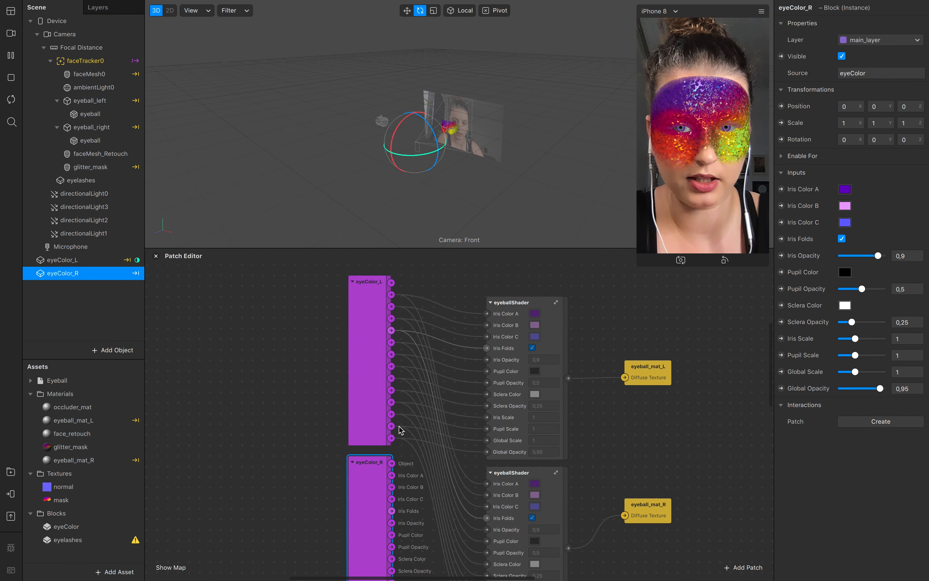
scroll(410, 493, down, 5)
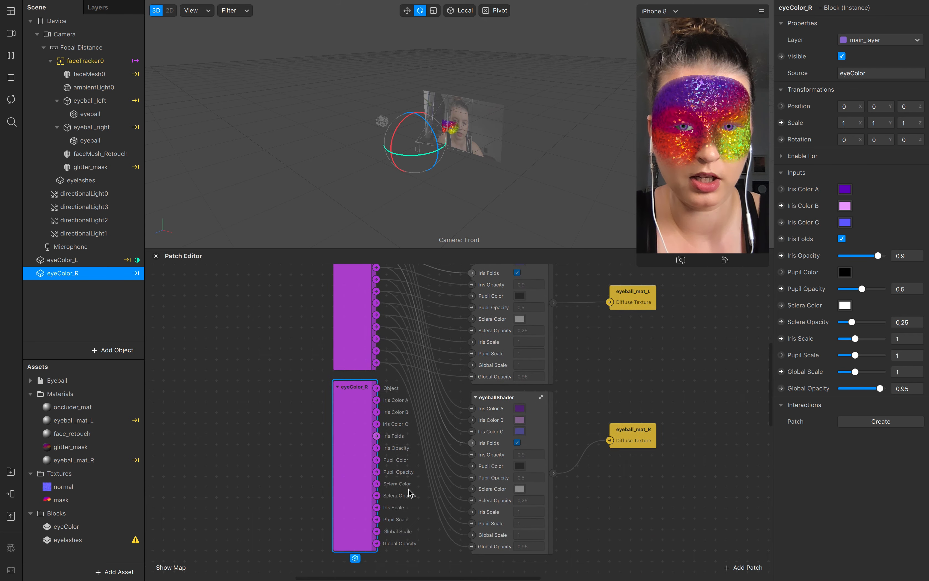
drag(378, 401, 475, 421)
drag(378, 424, 471, 443)
drag(377, 448, 472, 454)
drag(377, 459, 471, 466)
drag(377, 471, 472, 489)
drag(377, 496, 471, 512)
drag(377, 519, 471, 534)
drag(377, 543, 473, 546)
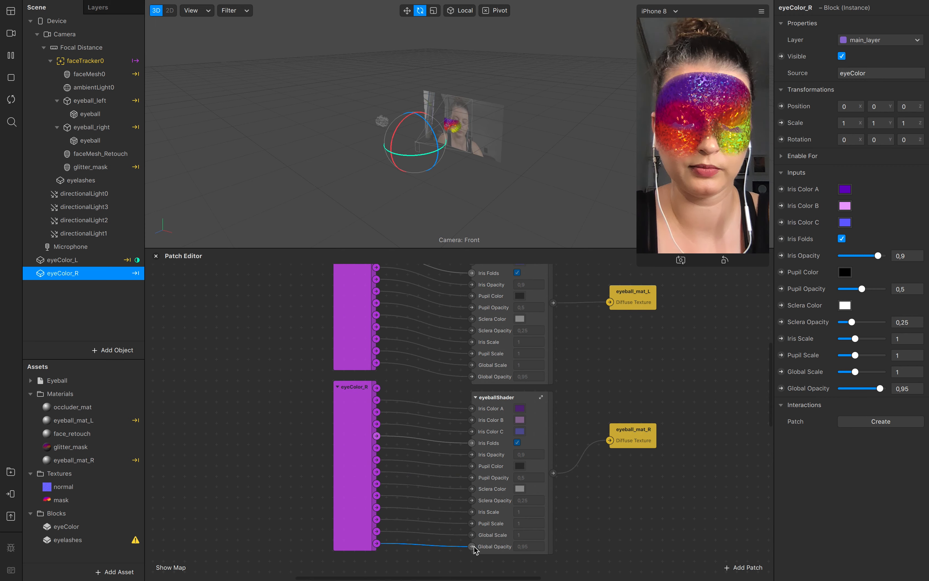
- Move the upper eyeballShader patch up to line up with eyeColor_L and leave a gap above the lower eyeballShader patch
scroll(475, 545, up, 3)
drag(516, 324, 516, 302)
scroll(569, 485, down, 5)
scroll(569, 485, right, 2)
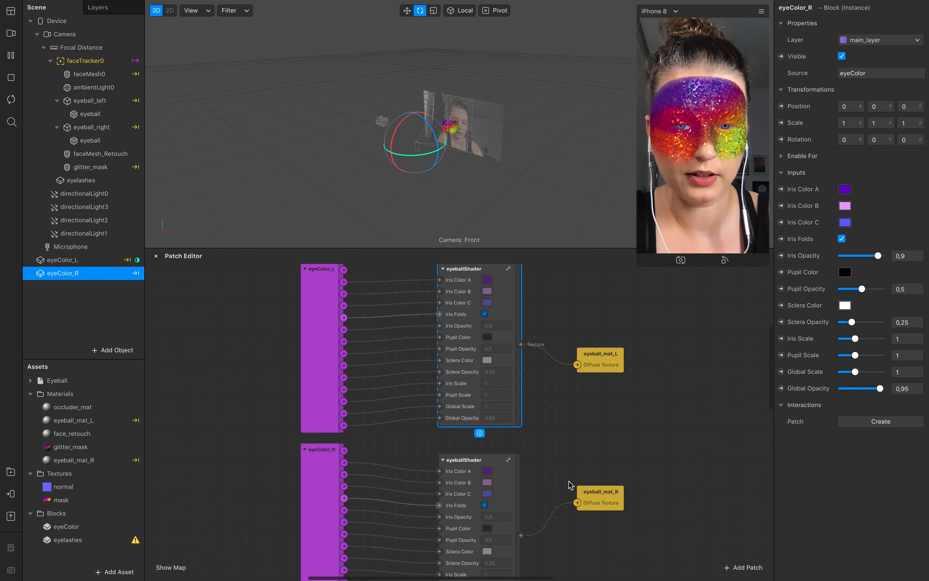
click(493, 446)
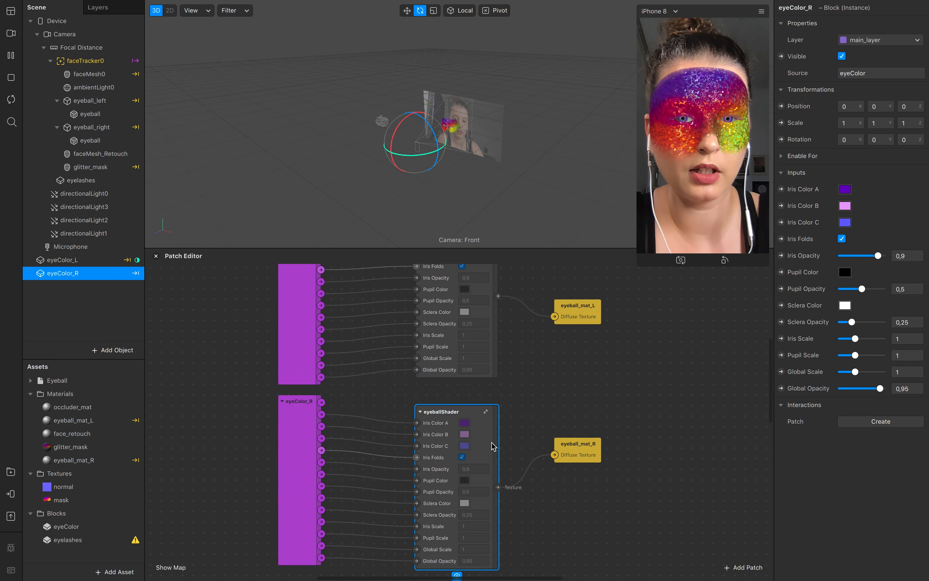
scroll(493, 446, up, 3)
scroll(493, 446, down, 5)
scroll(493, 447, right, 2)
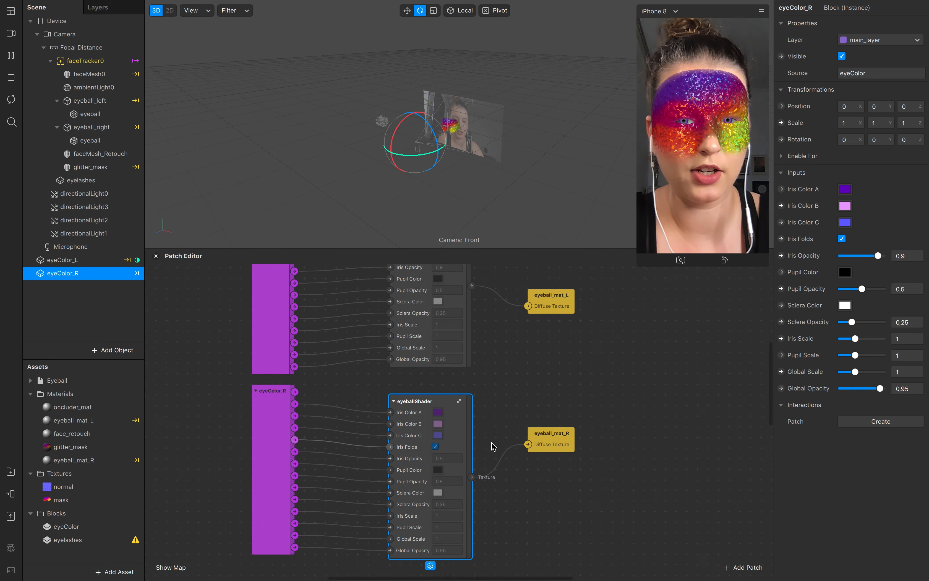
scroll(493, 446, up, 3)
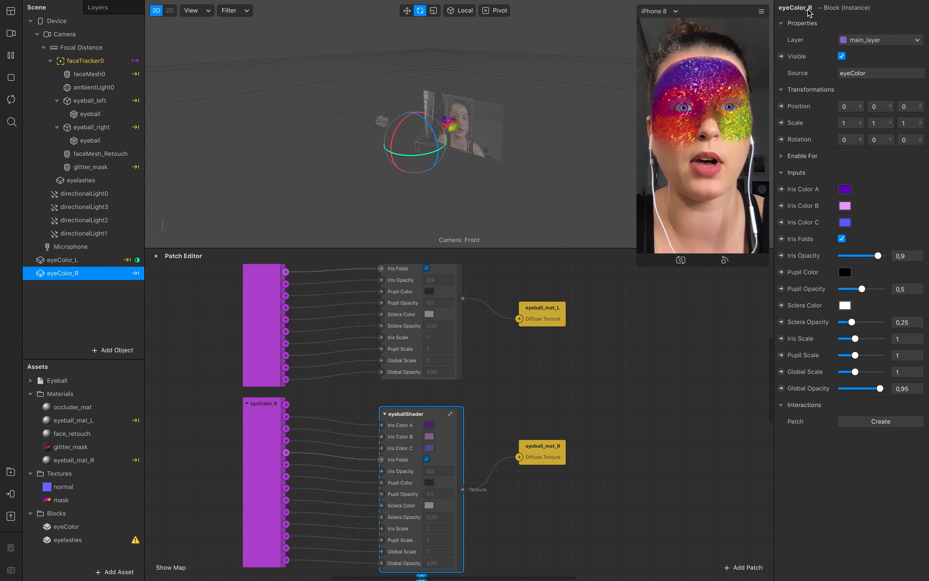
- Set eyeColor_R's Iris Color A to olive green and its Iris Color B to orange
click(846, 190)
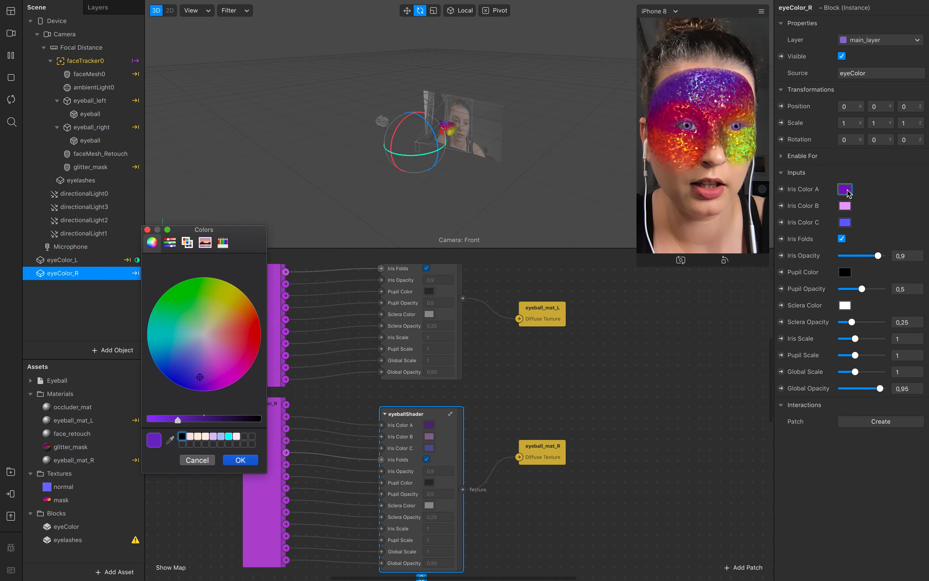
click(225, 292)
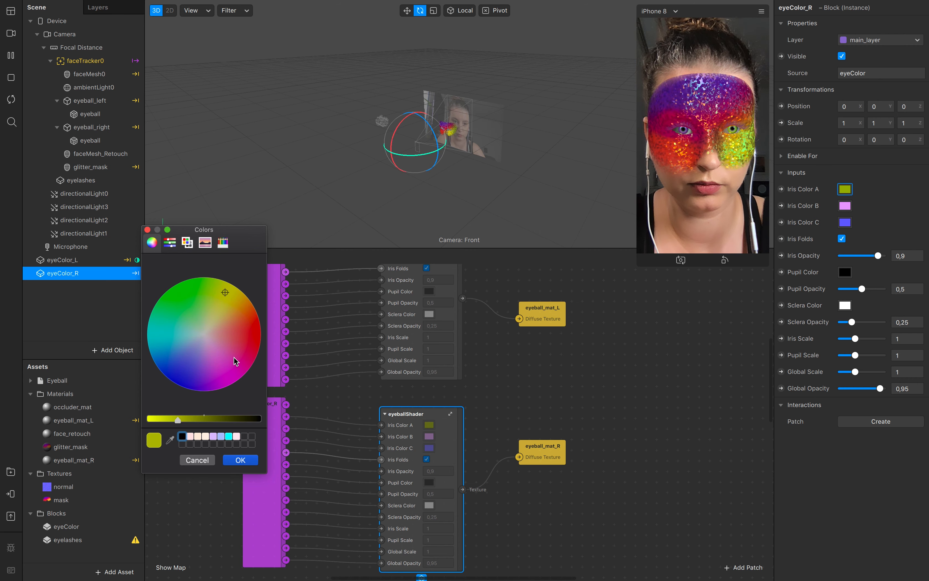
click(241, 459)
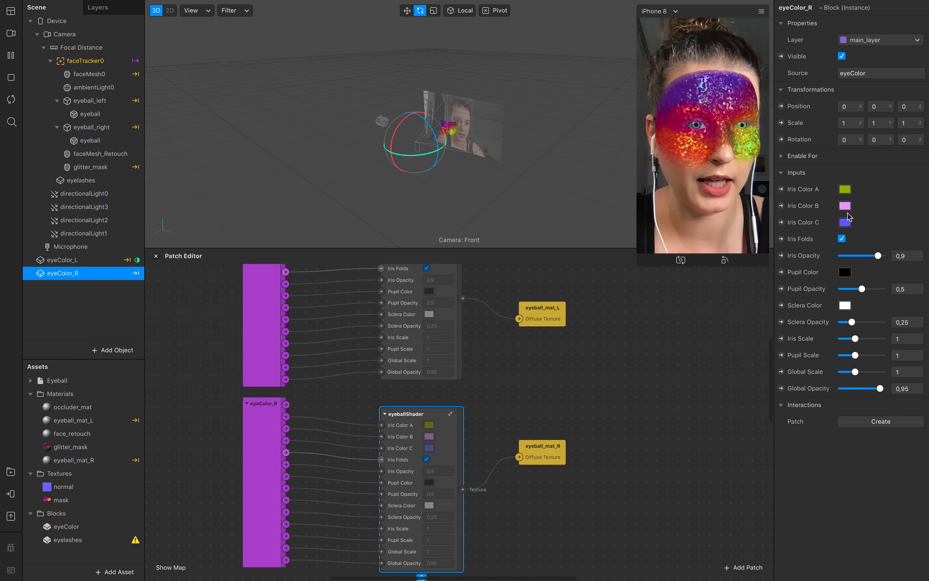
click(845, 206)
click(243, 308)
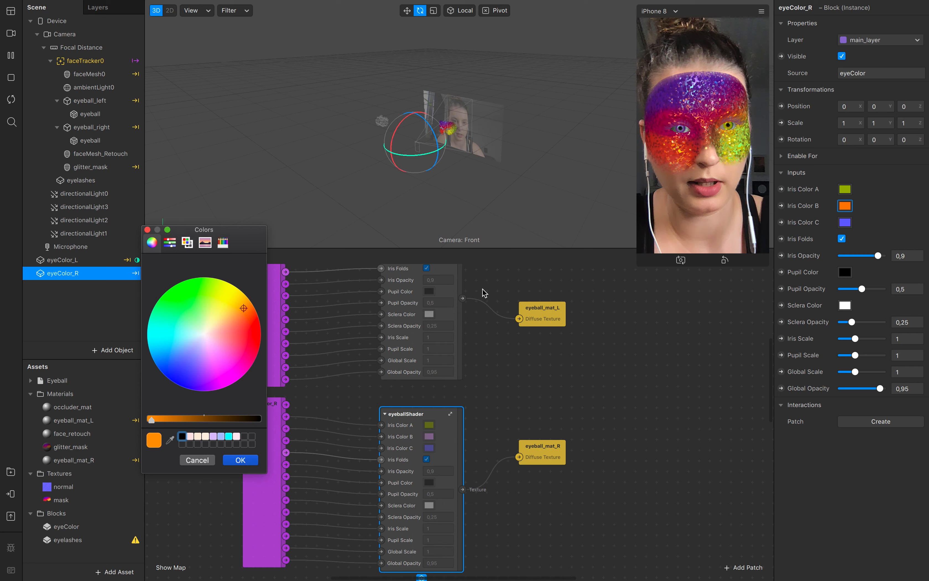
click(241, 459)
- Set eyeColor_R's Iris Color C to red
click(845, 222)
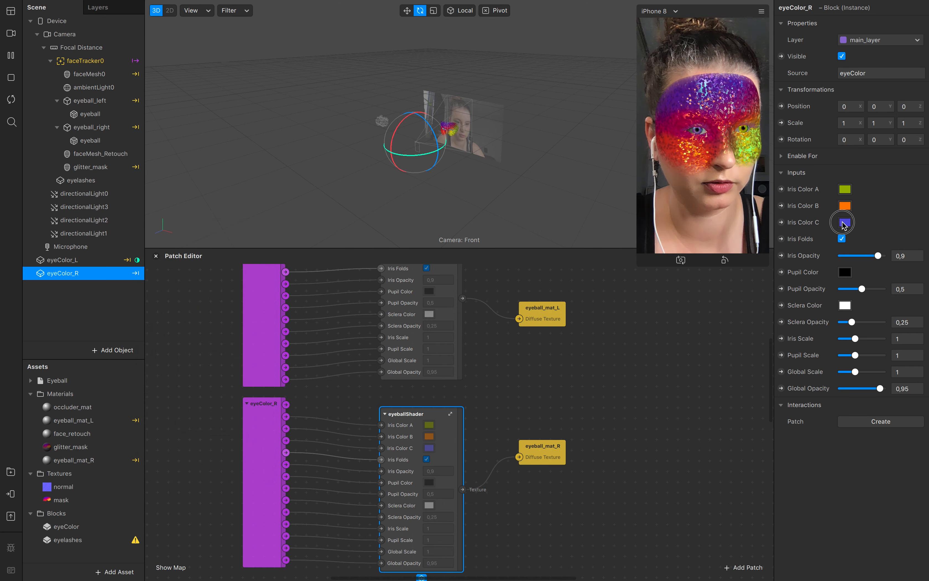
click(242, 313)
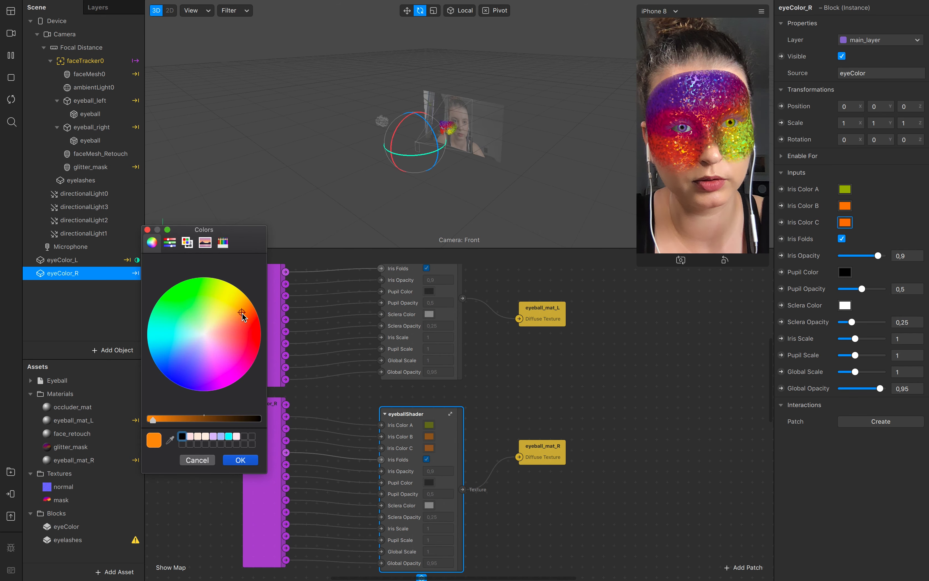
click(249, 319)
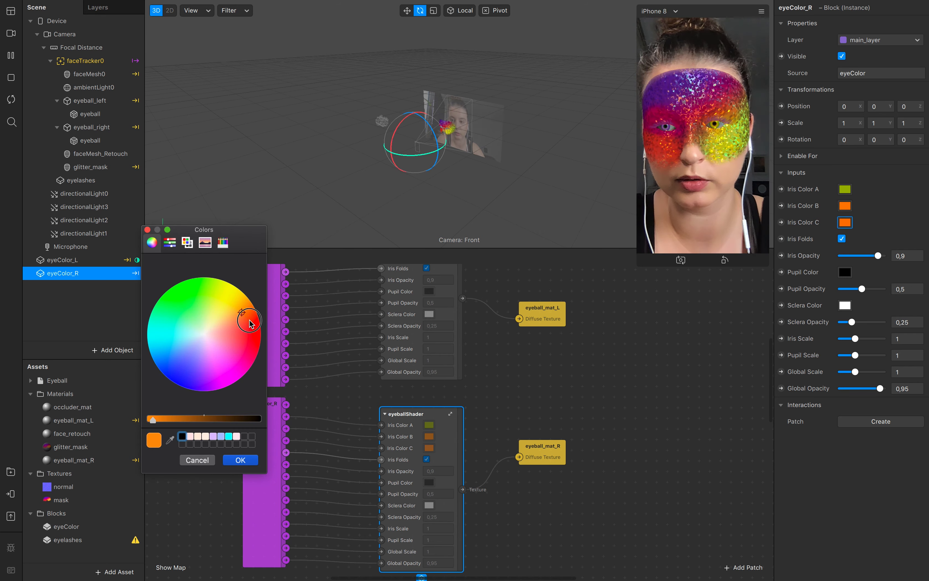
click(240, 460)
- Set eyeColor_L's Iris Color B to bright magenta and its Iris Color C to light pink
scroll(552, 388, up, 5)
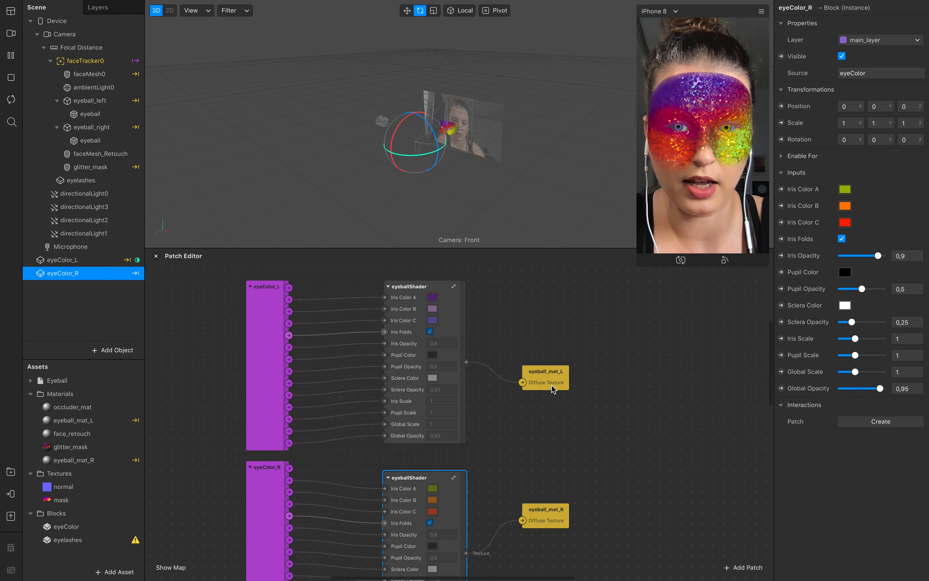
click(456, 323)
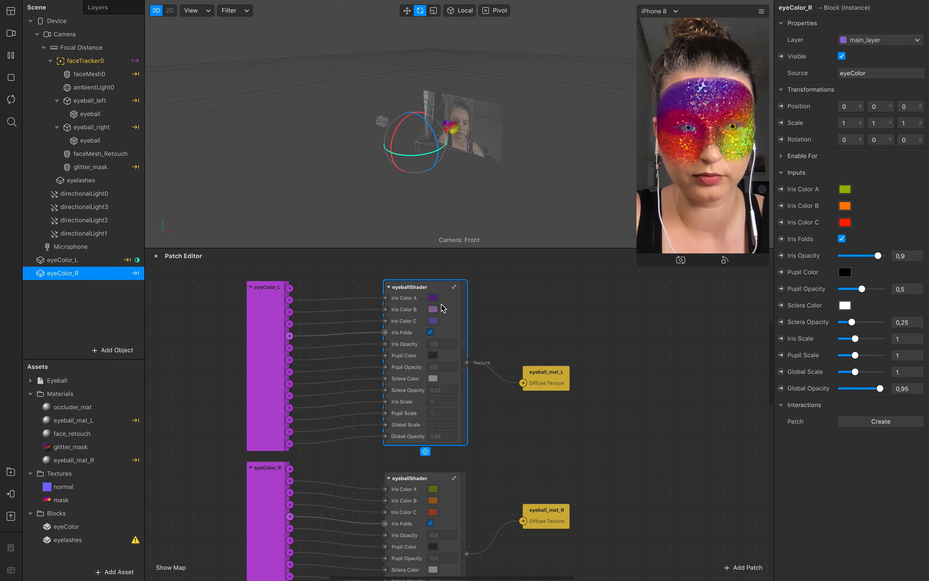
click(67, 261)
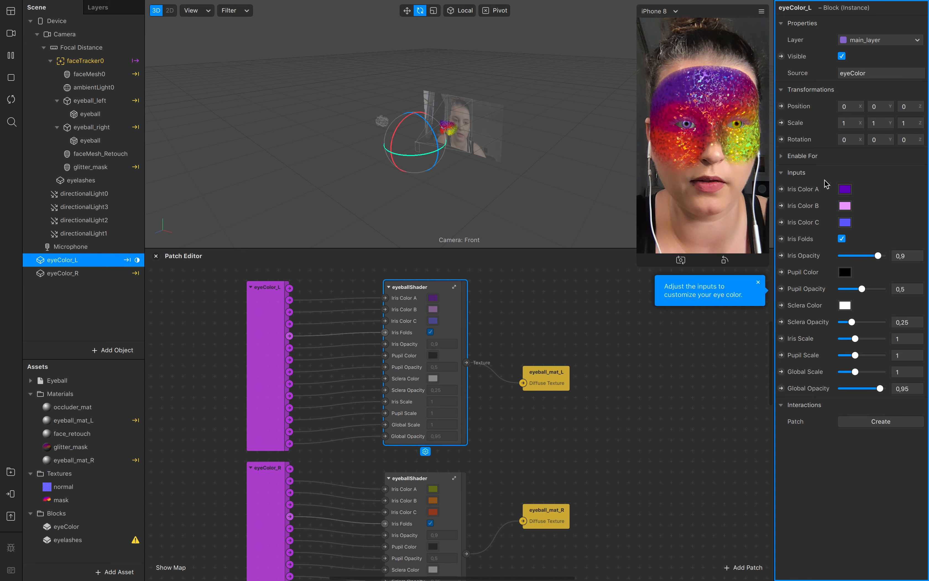
click(844, 205)
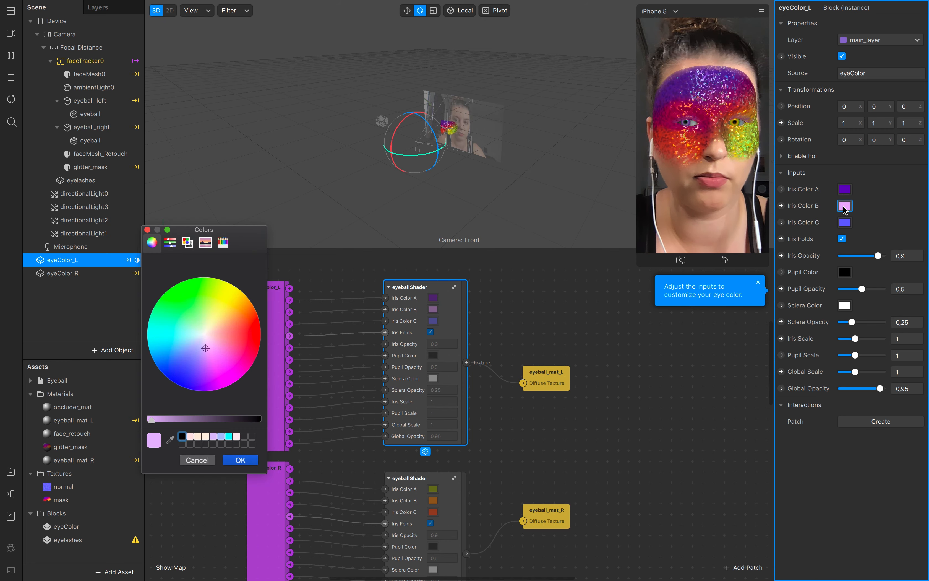
click(232, 369)
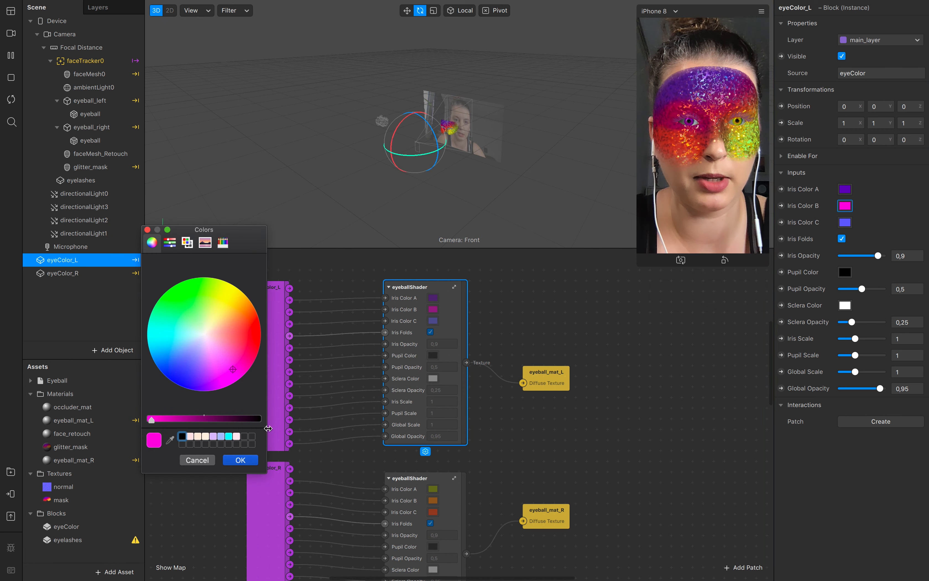
click(241, 460)
click(845, 222)
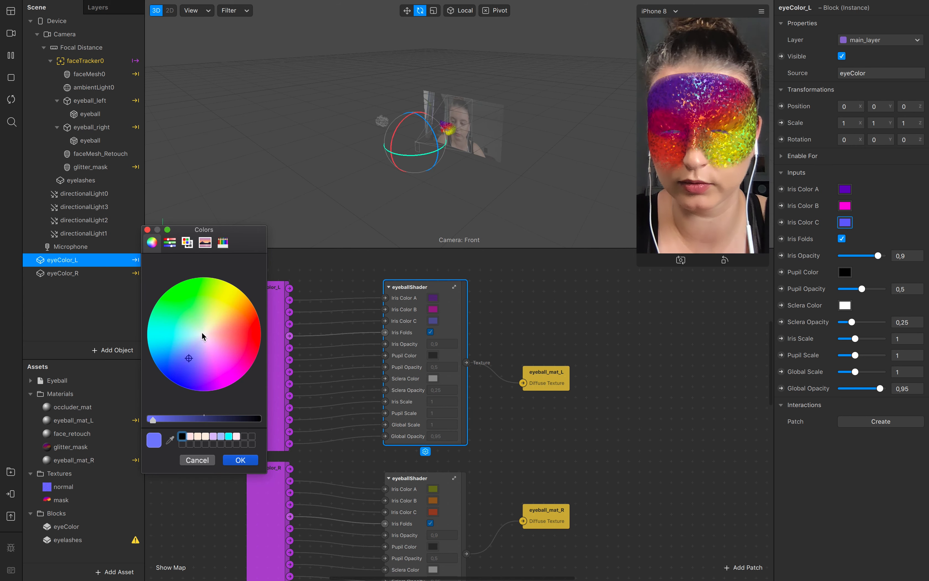
click(207, 343)
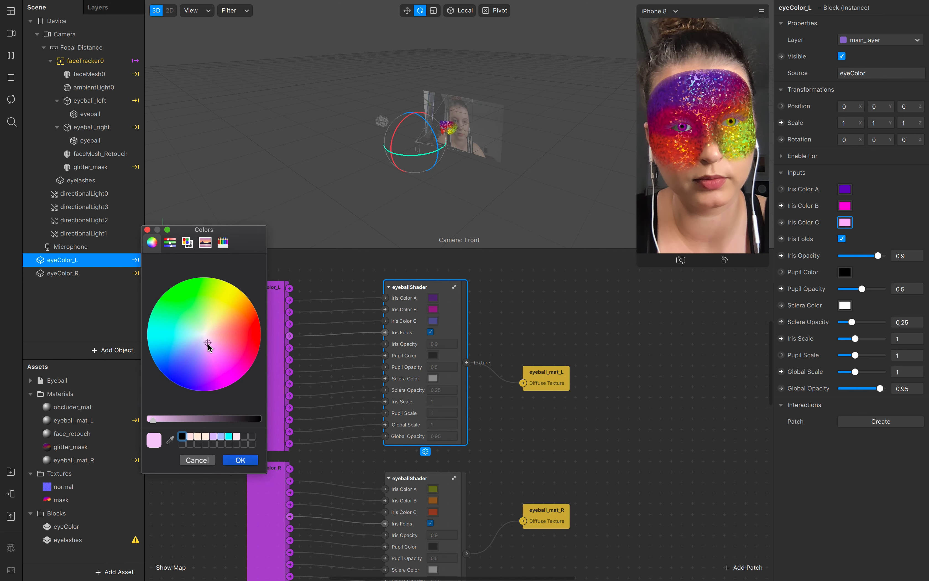
click(241, 459)
- Change the Eyelashes Color of the eyelashes block to a dark magenta
click(83, 188)
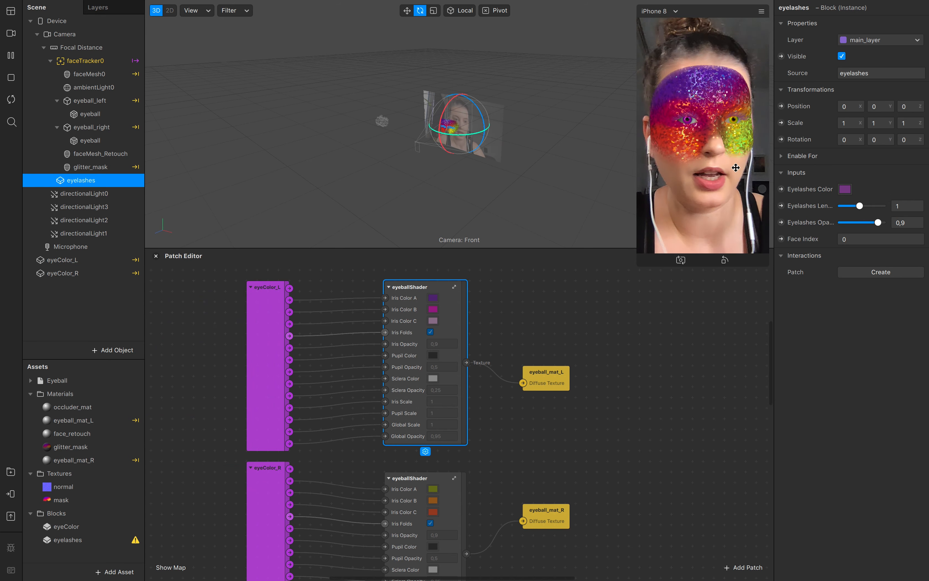
click(844, 189)
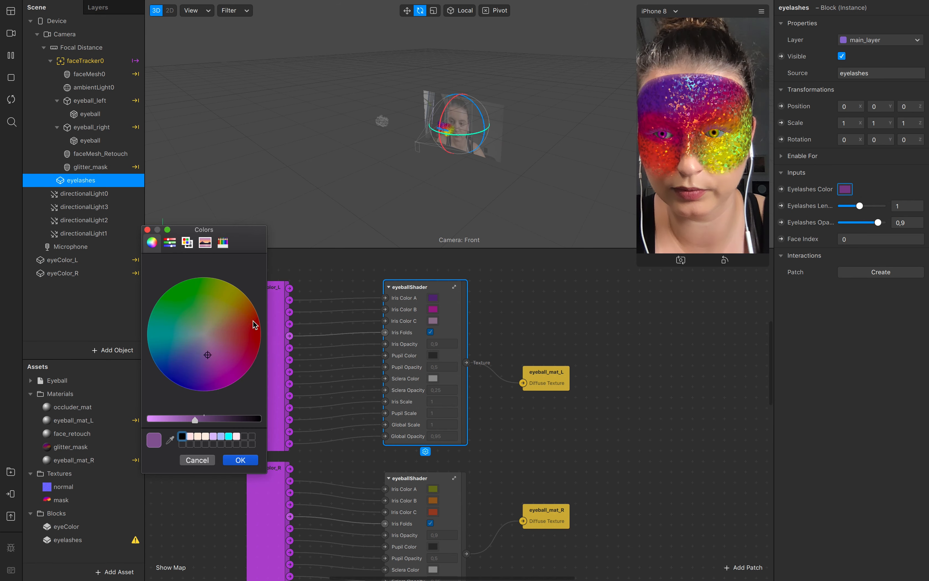
mouse_move(216, 359)
mouse_down()
mouse_move(233, 374)
mouse_move(227, 364)
mouse_up()
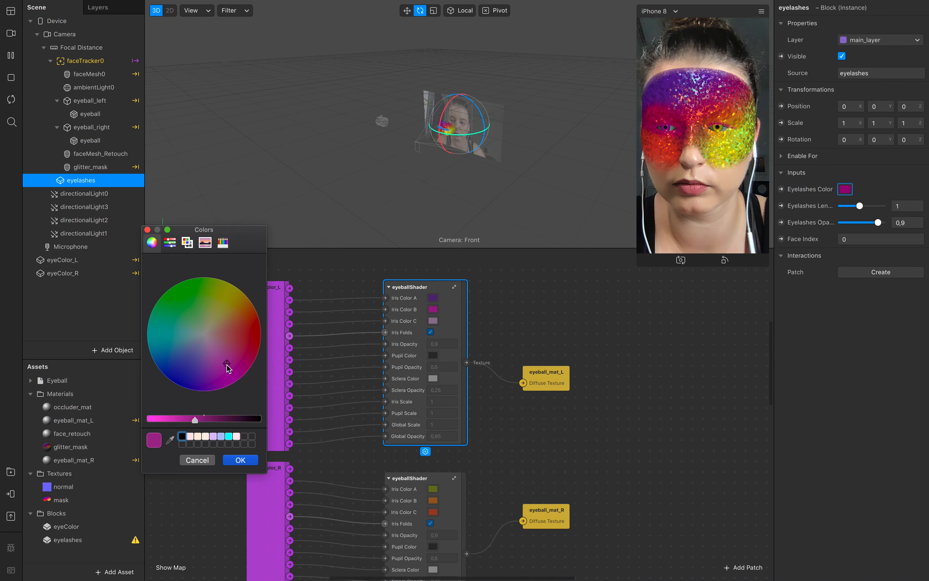
click(240, 463)
- Enlarge the iPhone 8 preview window and clear the scene selection
click(665, 461)
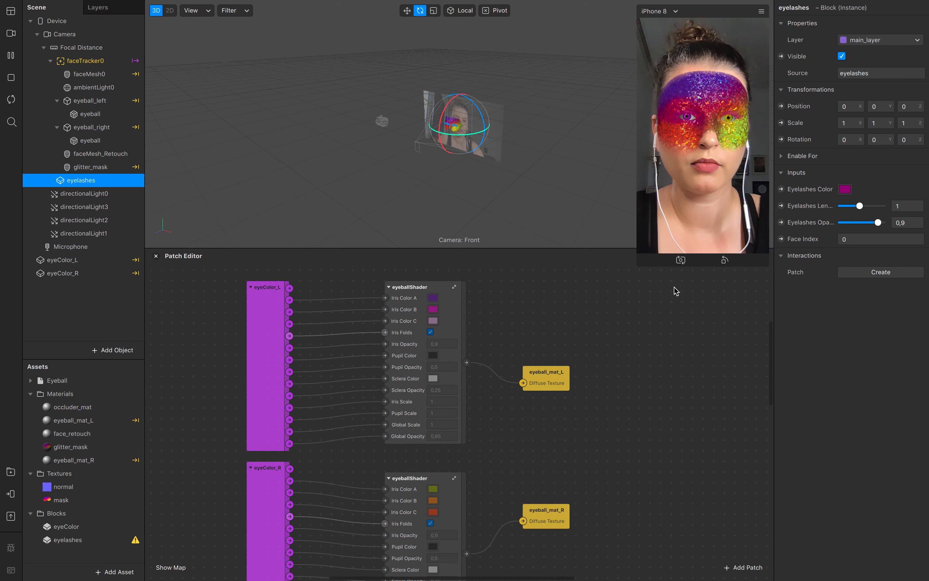
drag(638, 265, 599, 332)
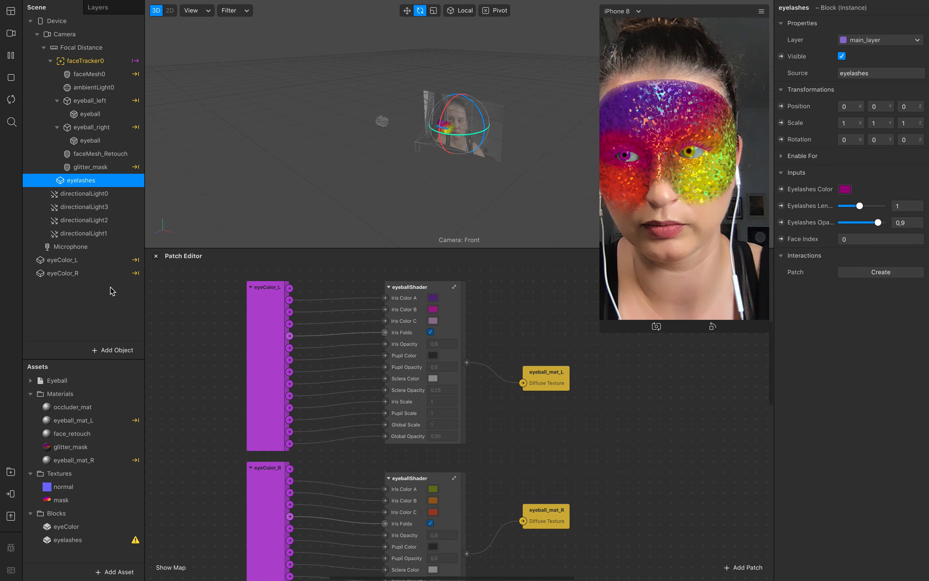
click(101, 319)
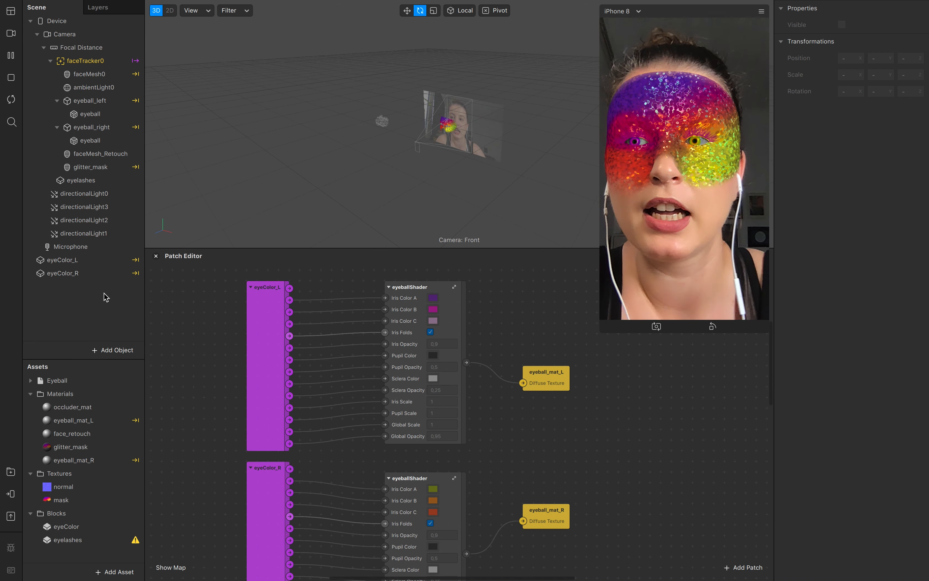
- Insert a Rectangle object into the scene
click(115, 350)
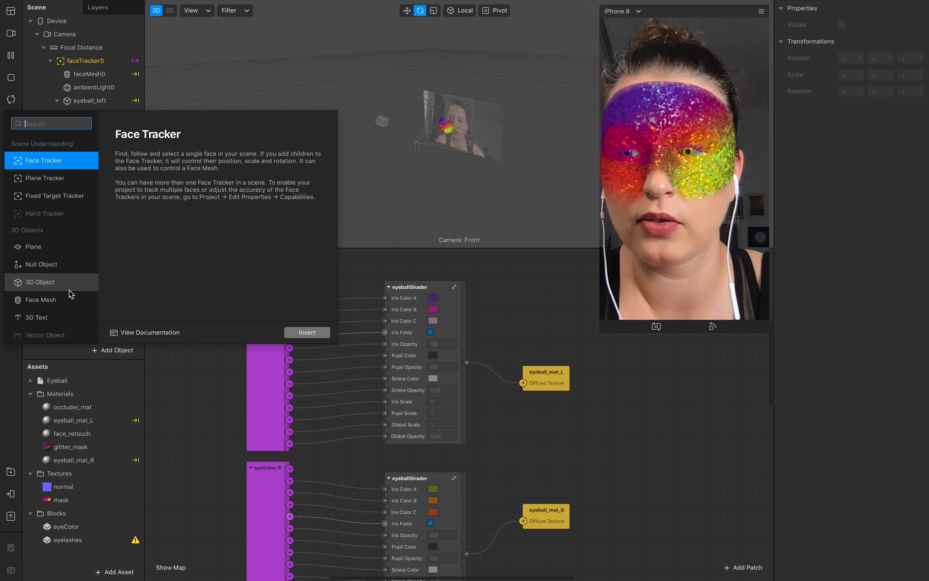
scroll(61, 303, down, 1)
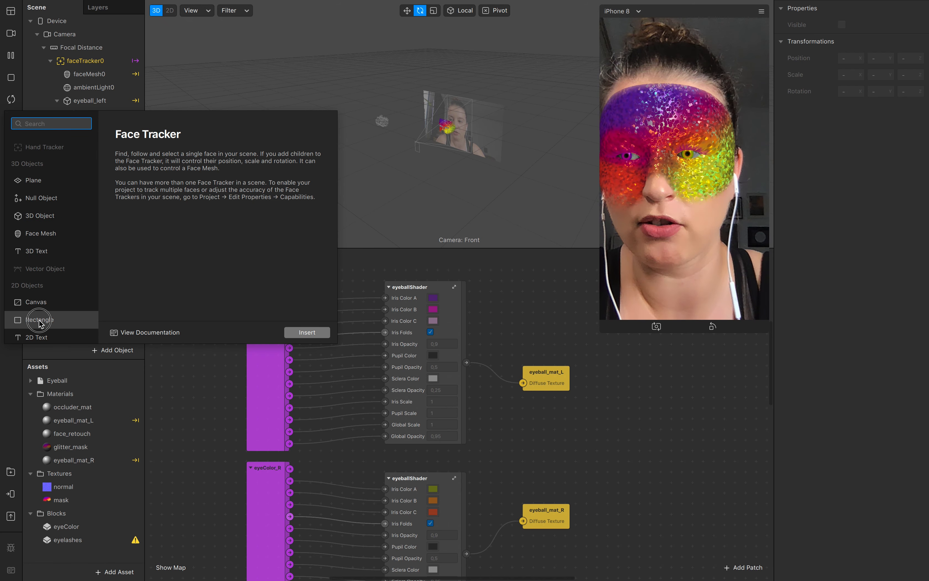
click(53, 319)
click(307, 332)
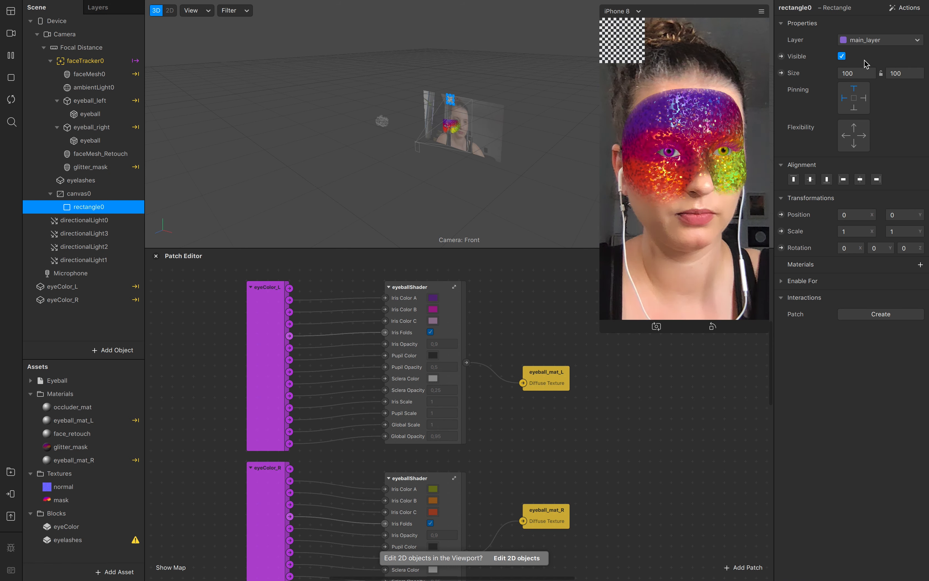
- Size the rectangle to fill the full width and height of its canvas, 375 by 667
click(857, 74)
click(861, 92)
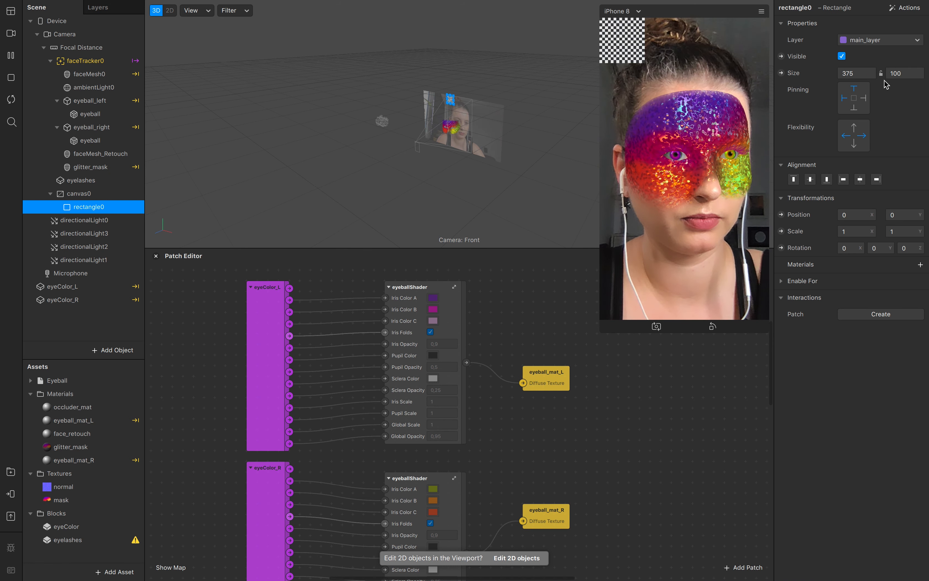
click(903, 74)
click(905, 90)
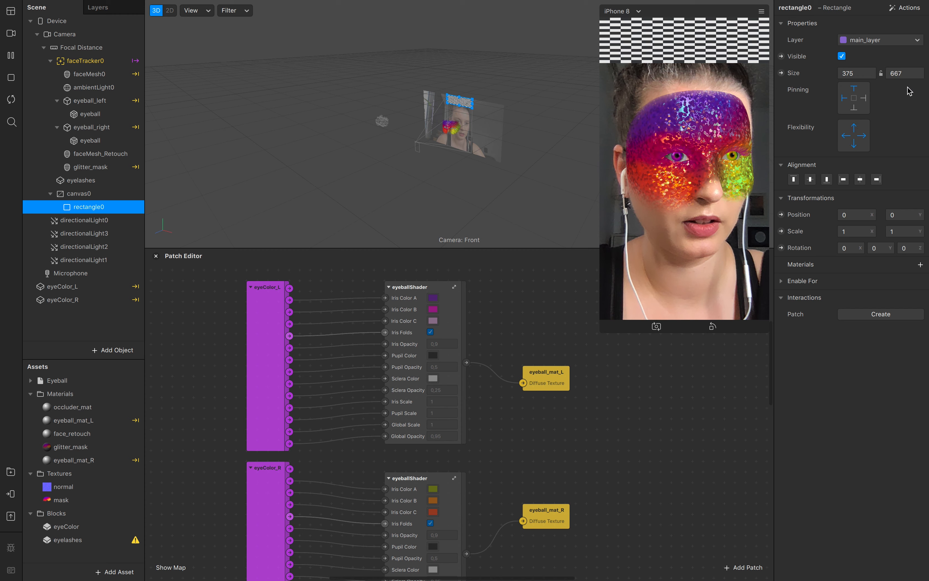
- Move canvas0 directly above faceTracker0 inside Focal Distance in the scene hierarchy
click(51, 194)
drag(80, 199, 110, 11)
drag(108, 98, 82, 73)
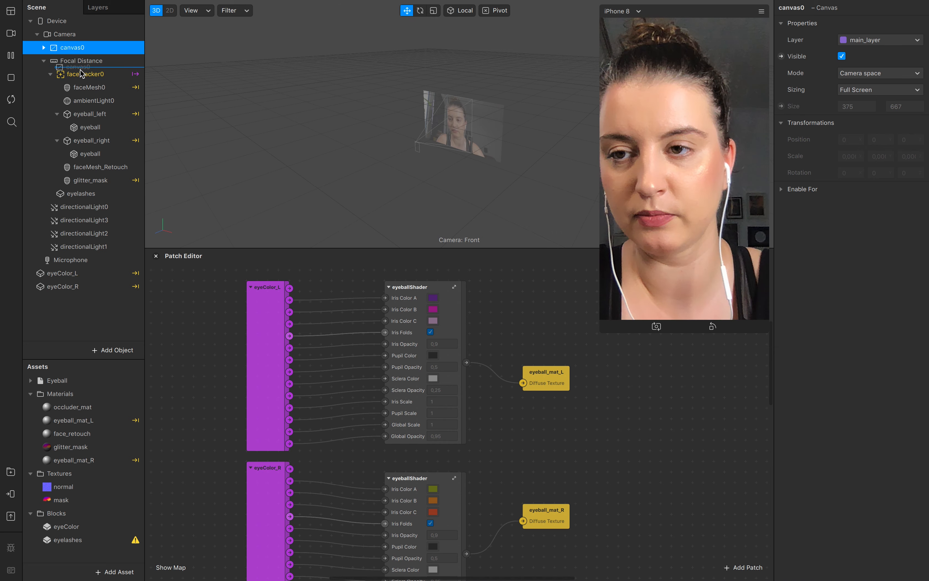
drag(81, 73, 81, 73)
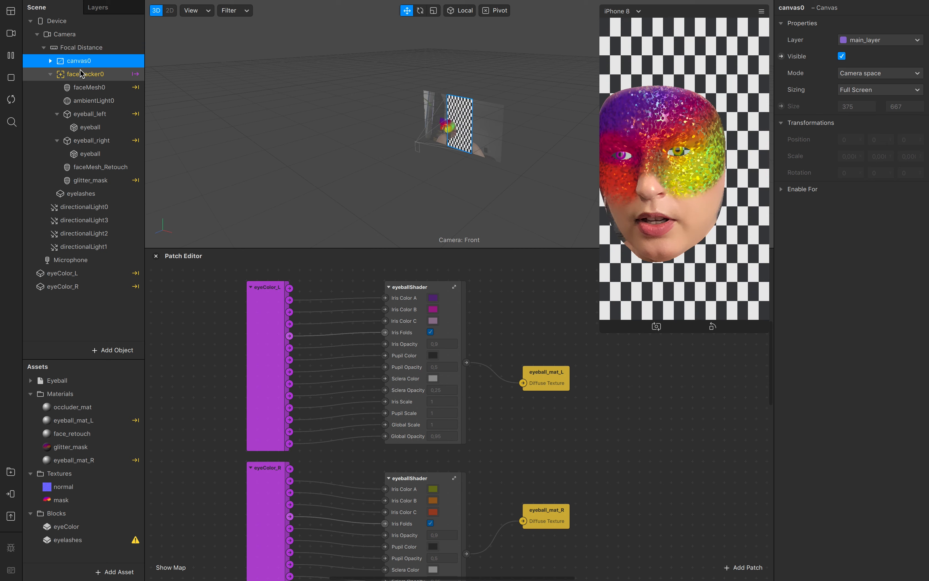
click(17, 101)
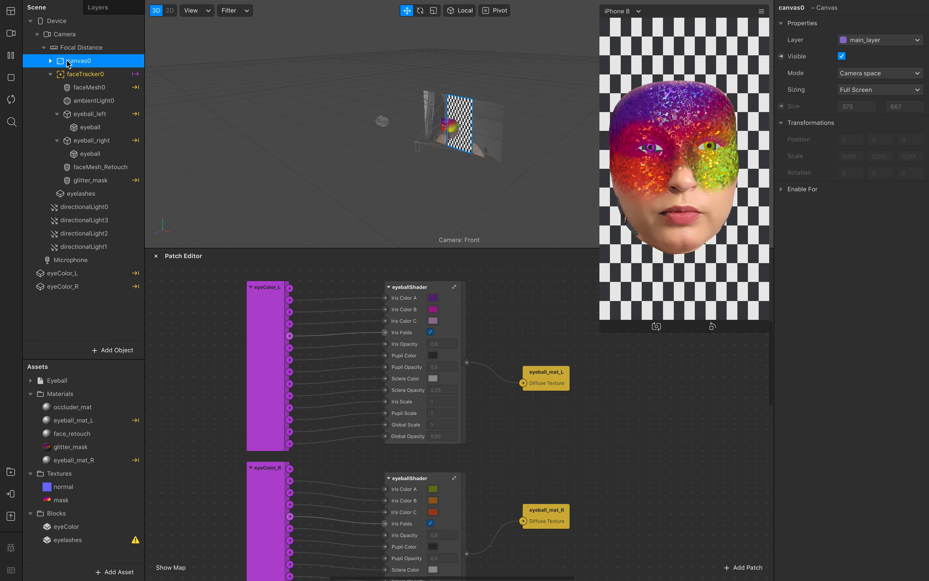
- Create a new material on rectangle0 inside canvas0
click(50, 61)
click(96, 74)
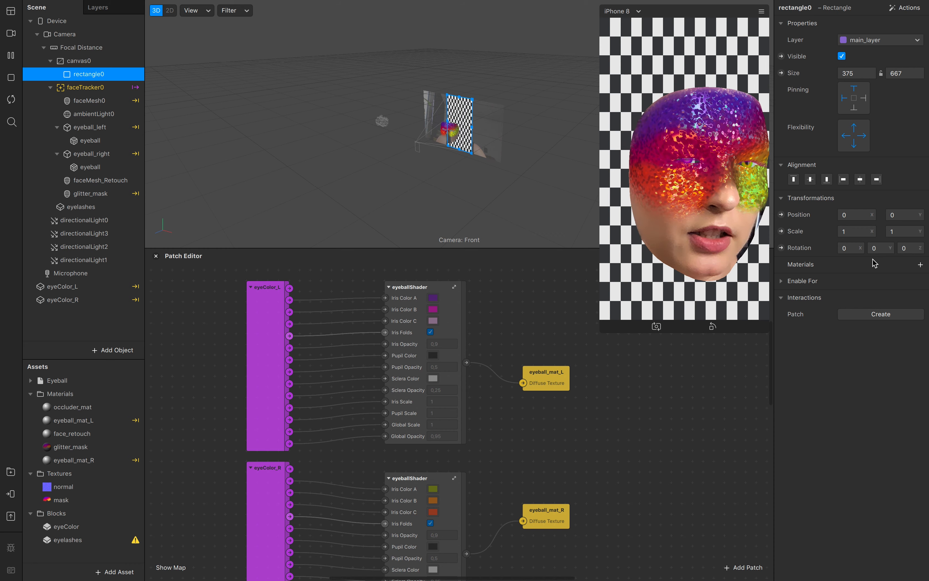
click(918, 267)
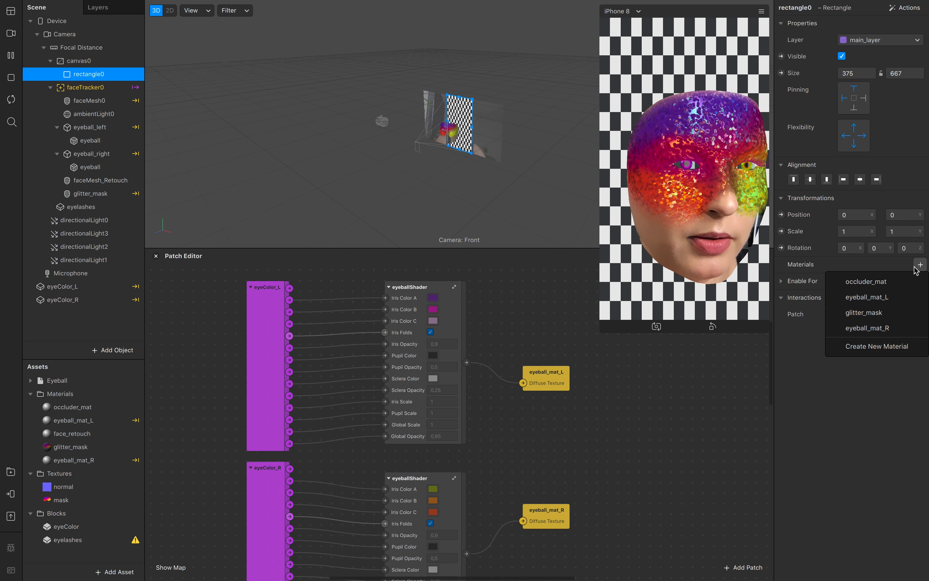
click(870, 351)
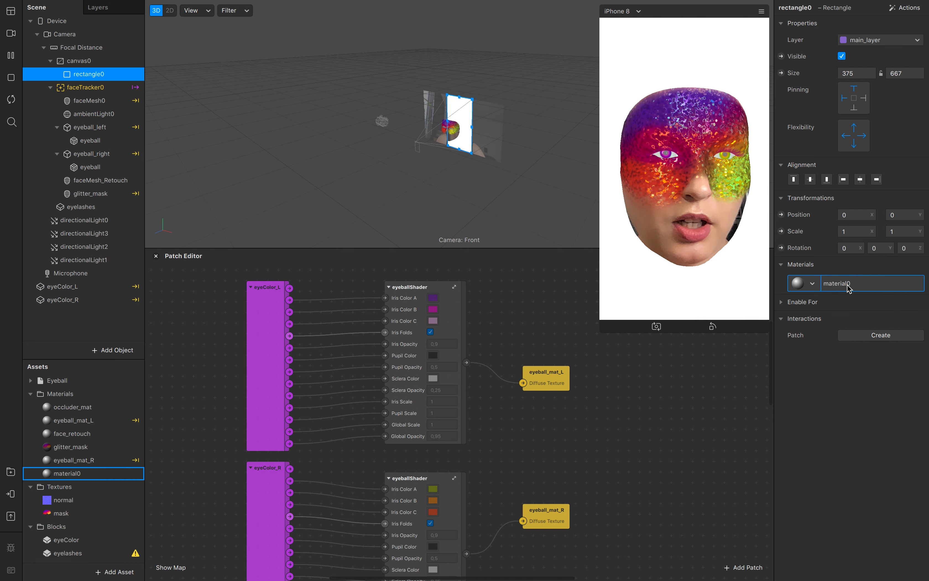
- Rename the rectangle's material to color_dark
click(67, 473)
click(76, 473)
text(c)
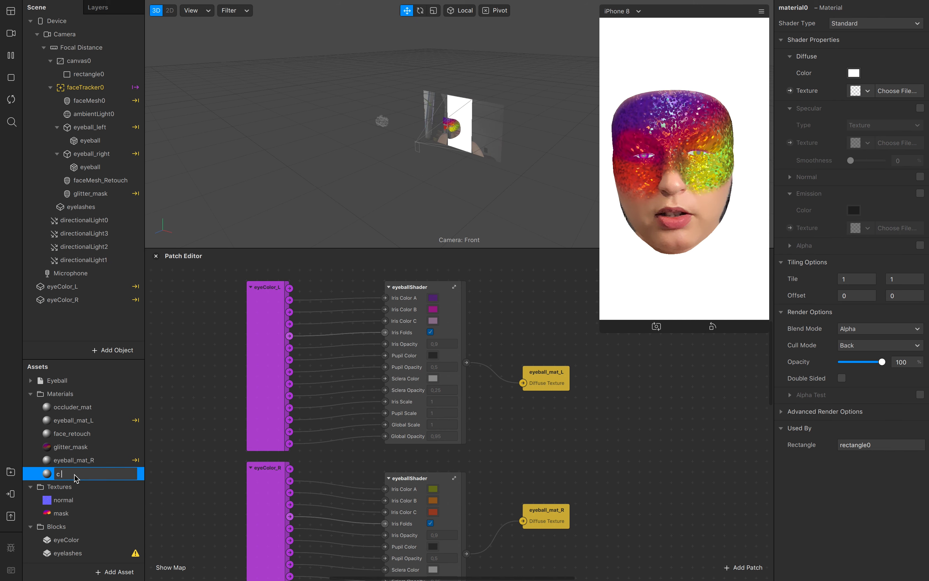
text(olor_dark)
key(Return)
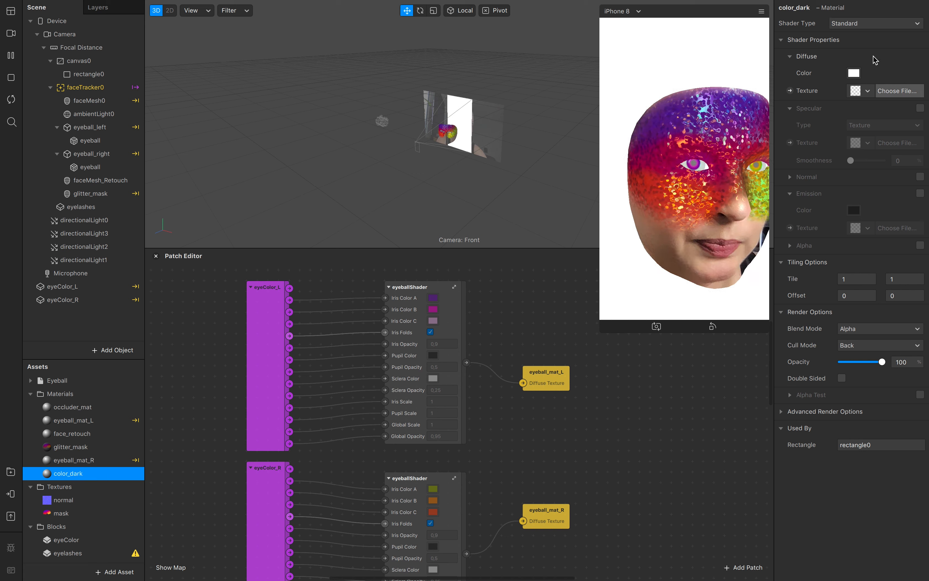
- Set the color_dark material's shader type to Flat and its diffuse color to a dark navy blue
click(855, 26)
click(867, 27)
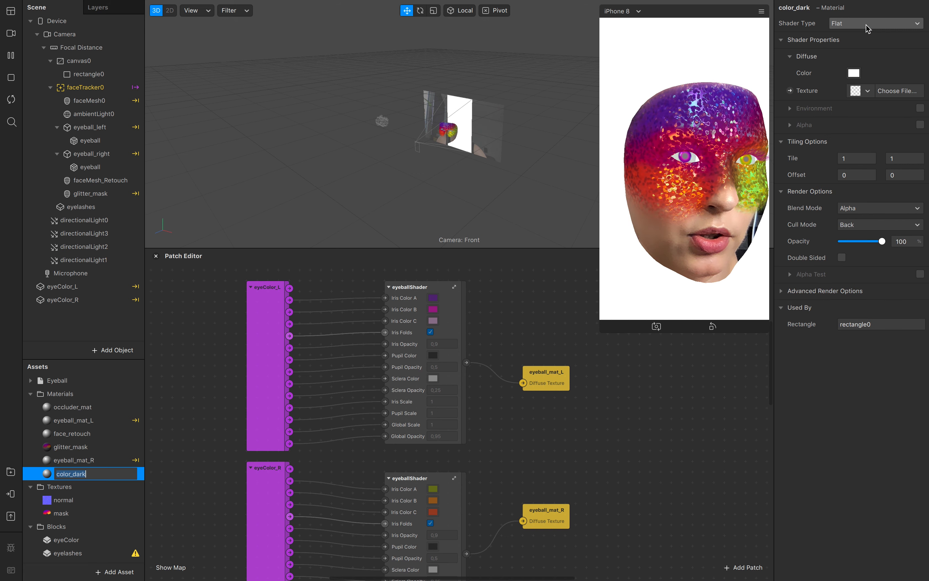
click(854, 73)
click(224, 363)
drag(151, 419, 215, 420)
click(184, 364)
click(187, 370)
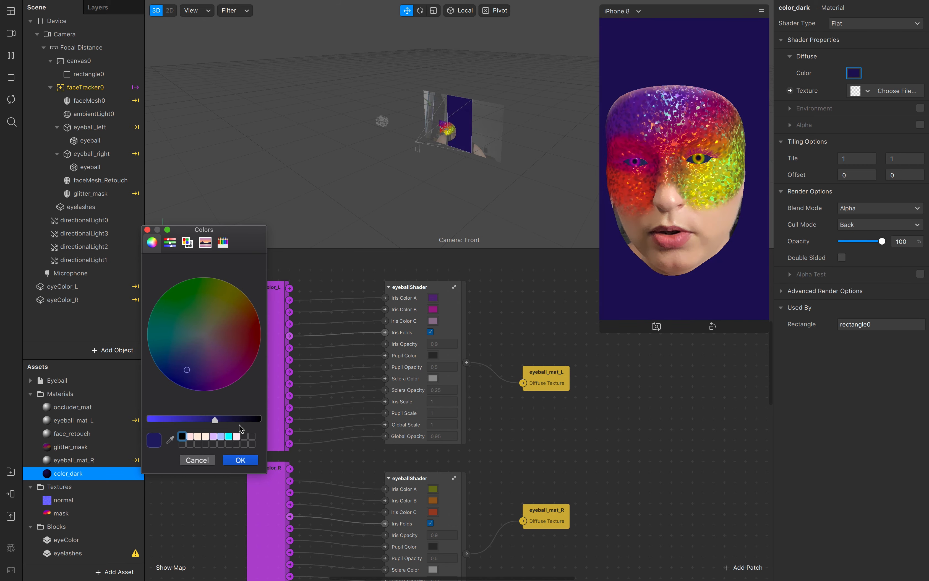
click(254, 463)
- Set the color_dark material's blend mode to Multiply and its opacity to 50%
click(879, 207)
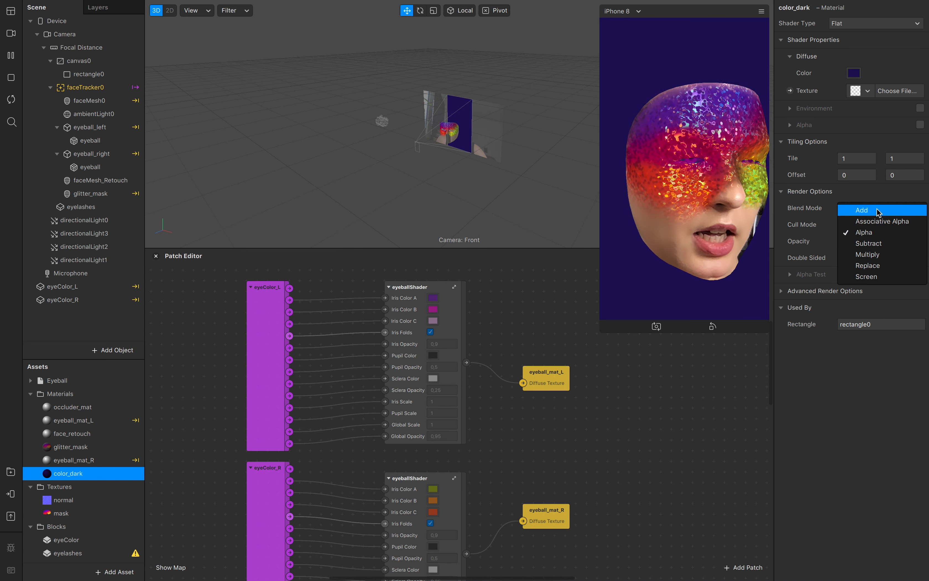
click(867, 254)
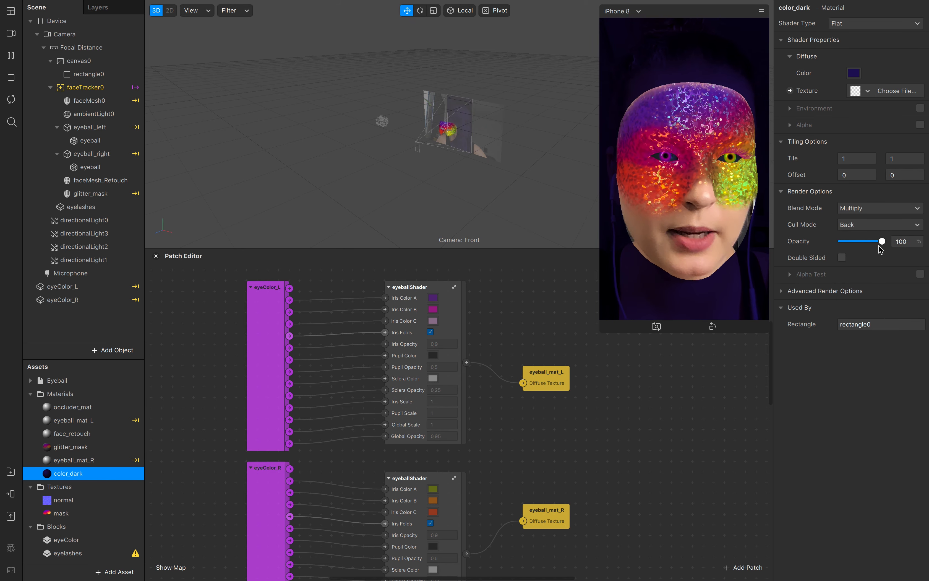
click(861, 242)
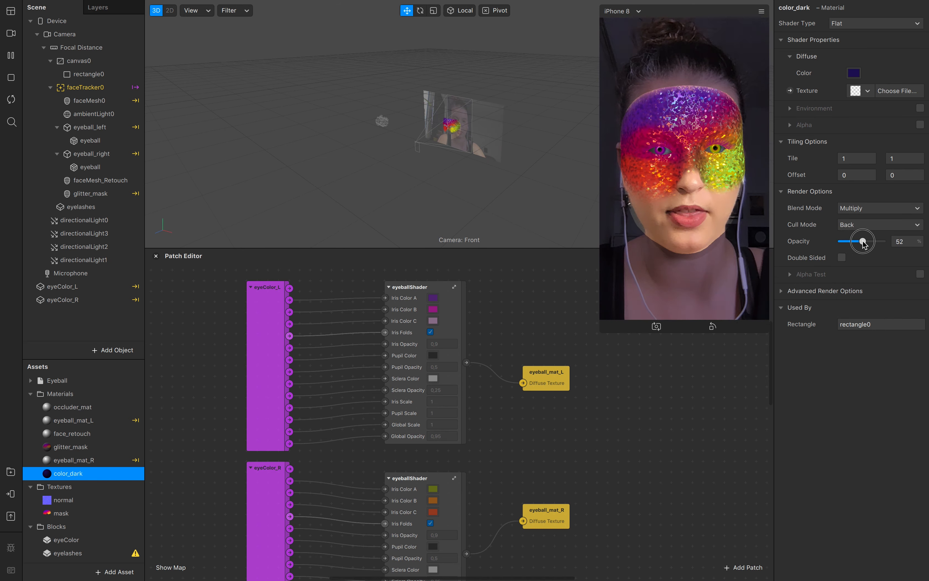
drag(862, 243, 862, 244)
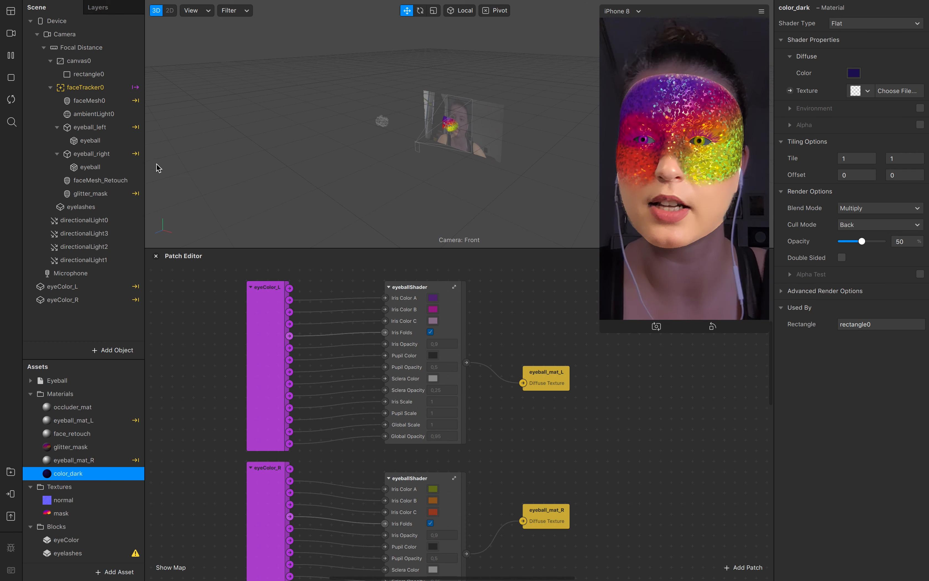
- Collapse the eyeball_left and eyeball_right groups and examine the glitter_mask material's advanced render options
click(57, 126)
click(56, 140)
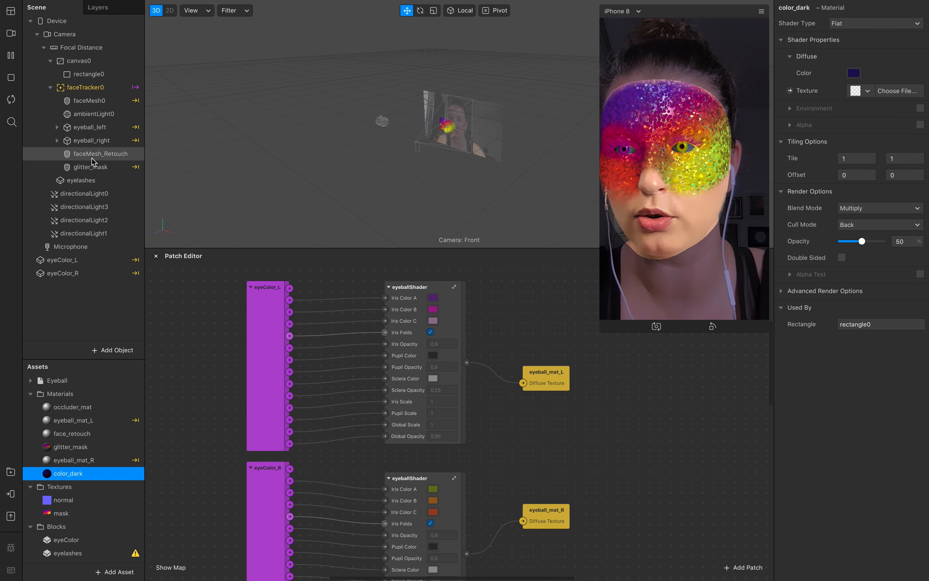
click(73, 459)
key(Up)
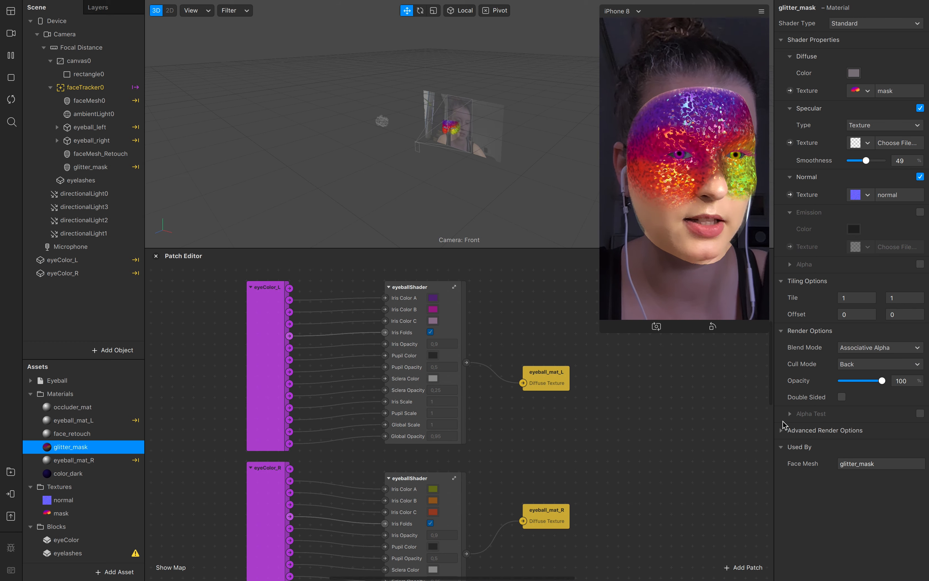
click(781, 430)
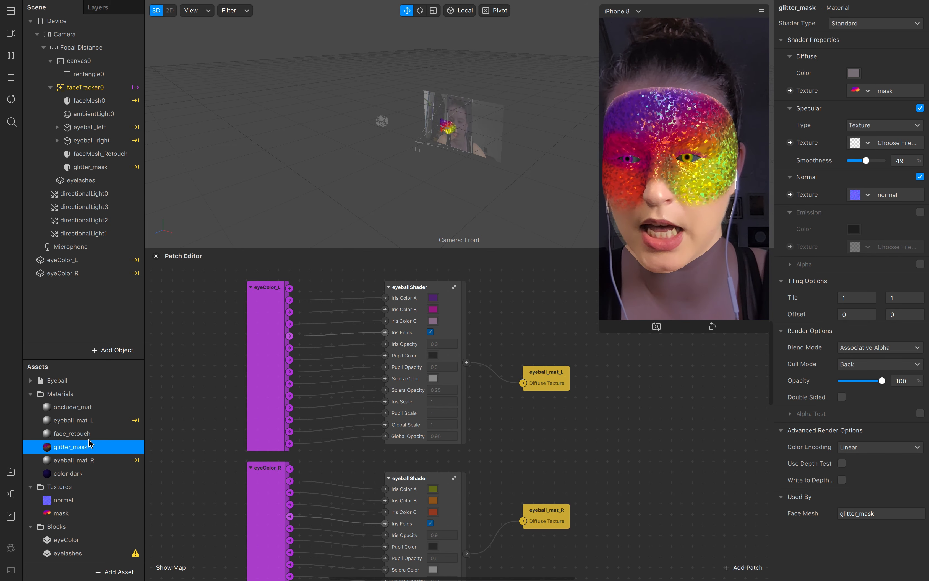
- Turn off Use Depth Test in the occluder_mat material's advanced render options
click(92, 407)
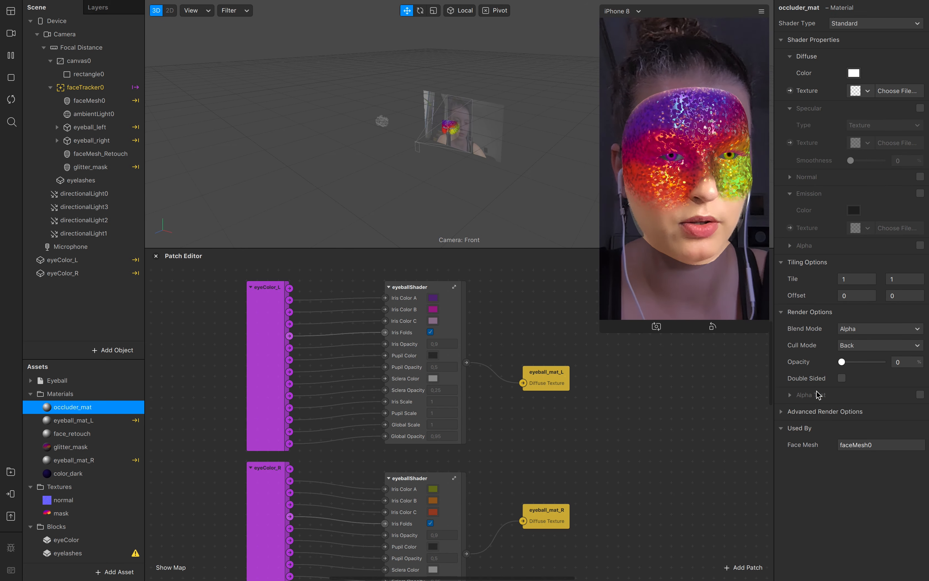
click(782, 412)
click(841, 444)
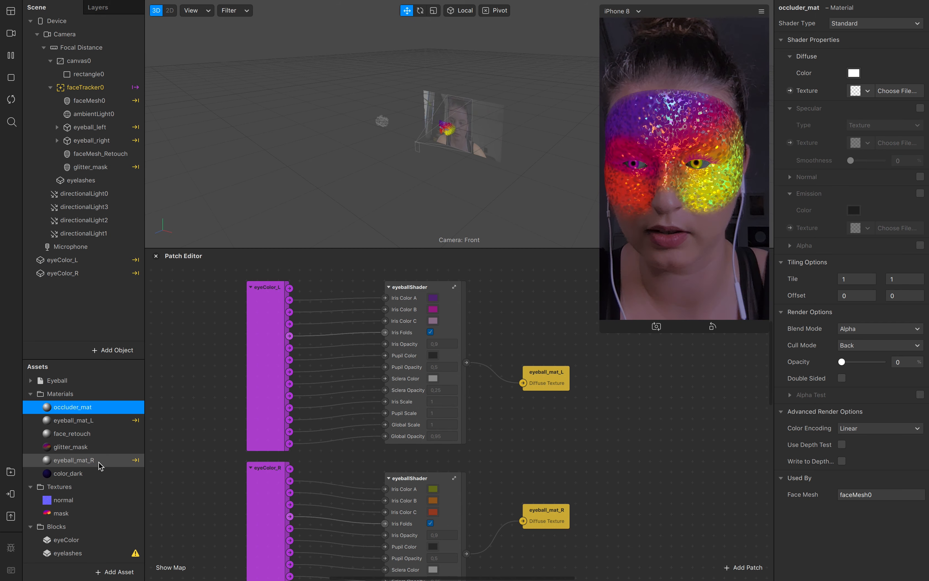
click(87, 450)
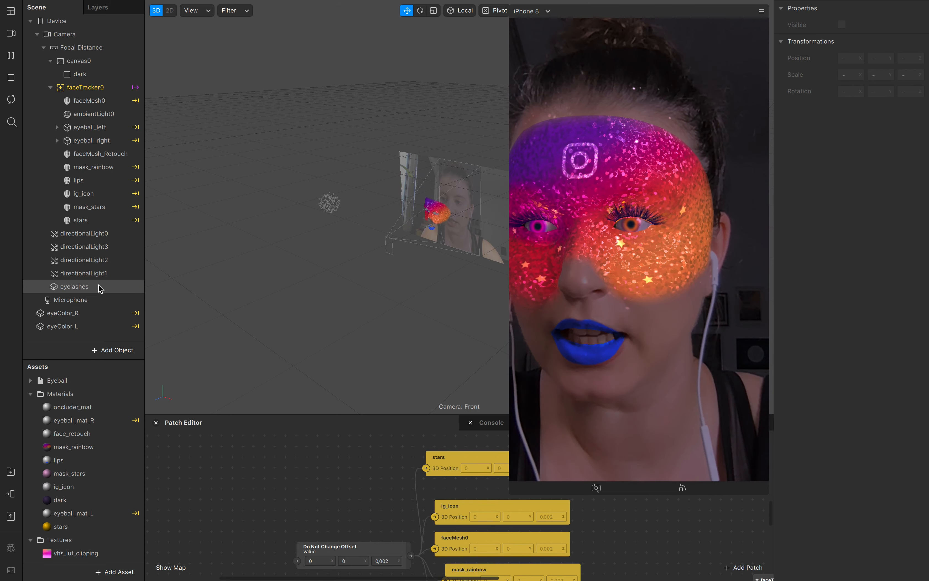
- Examine the lips face mesh's material settings and toggle the stars mesh's visibility off and back on
click(99, 183)
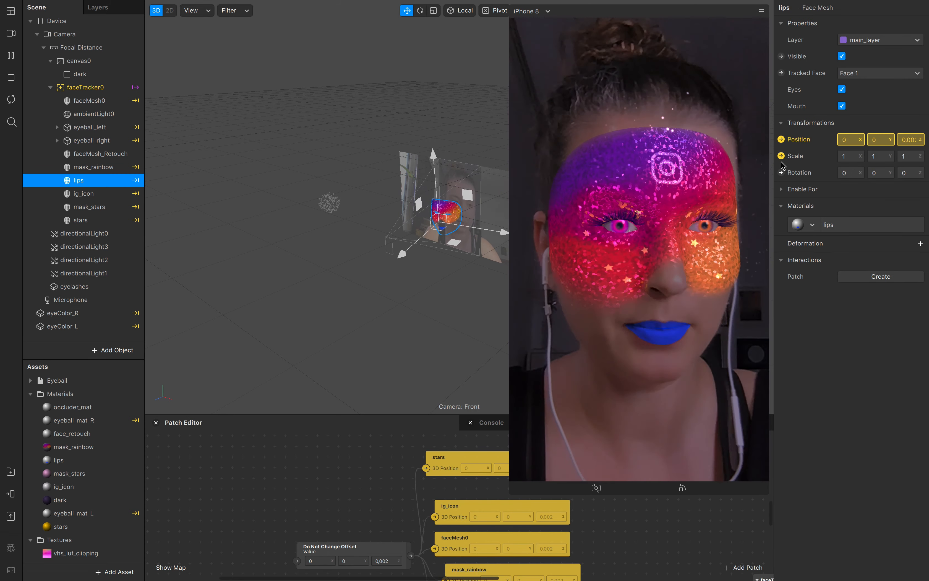
click(841, 225)
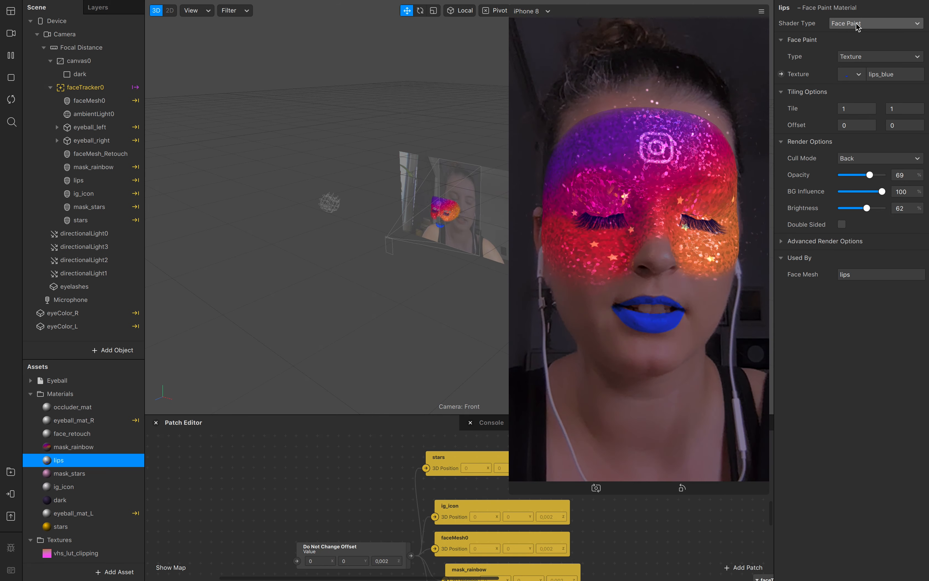
click(87, 221)
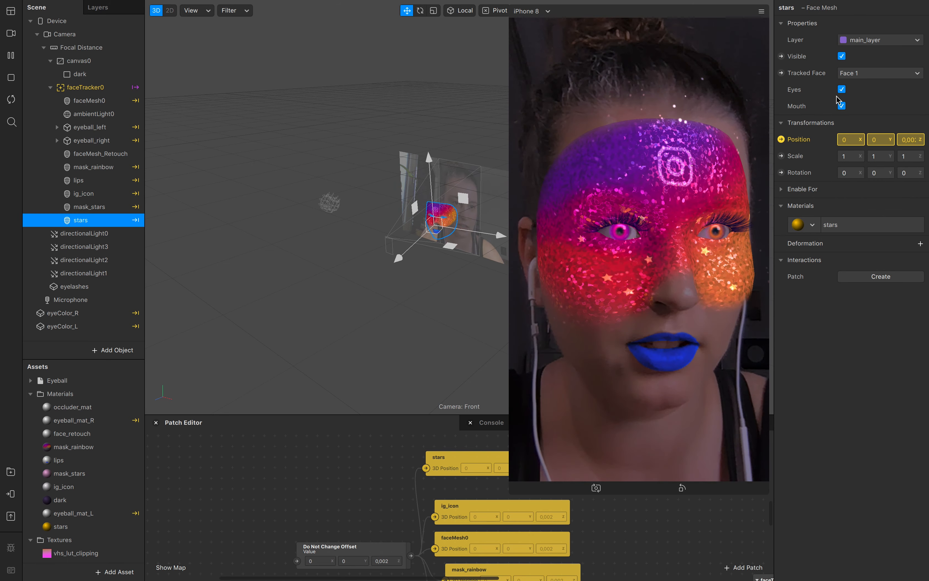
click(842, 56)
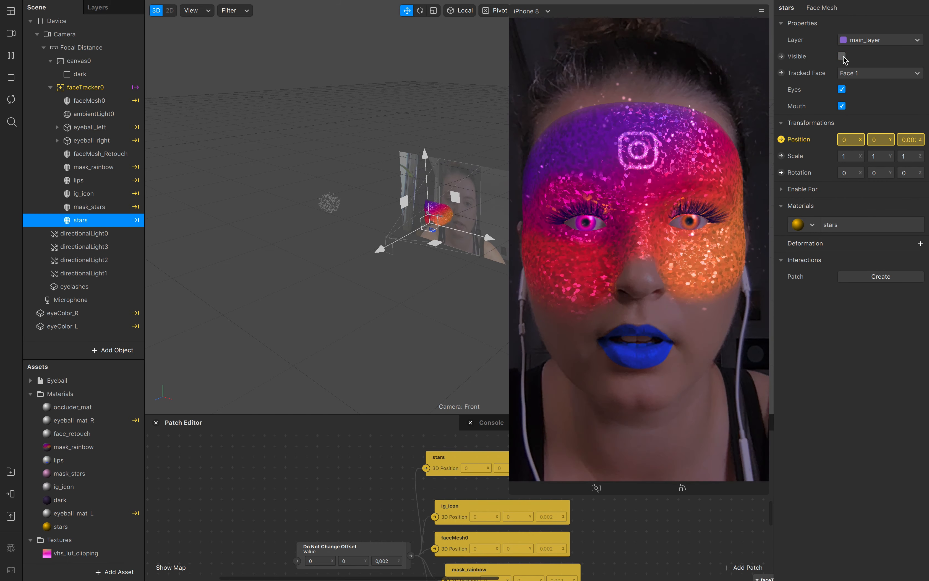
click(841, 56)
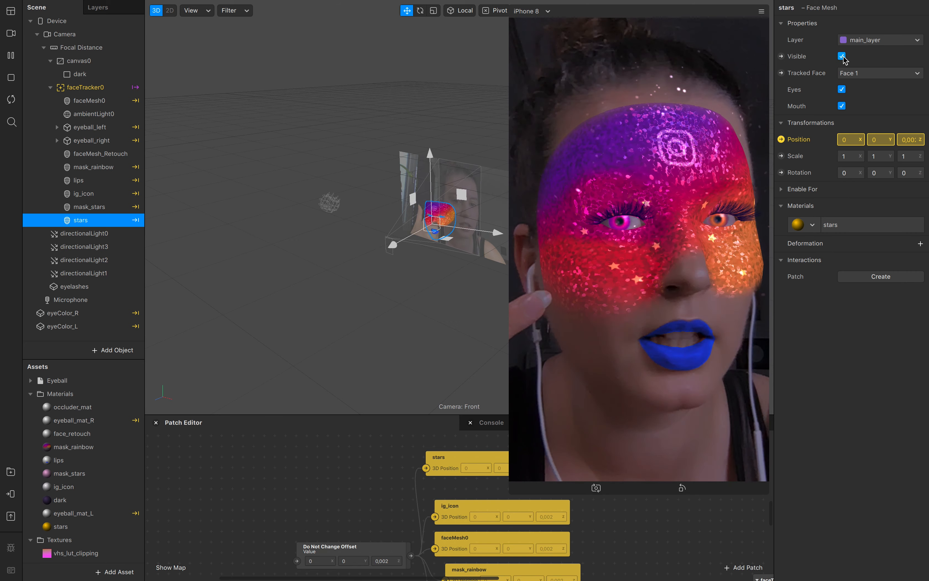
- Examine the stars material's emission texture choices and the normal and glitter_normal_map texture properties
click(844, 226)
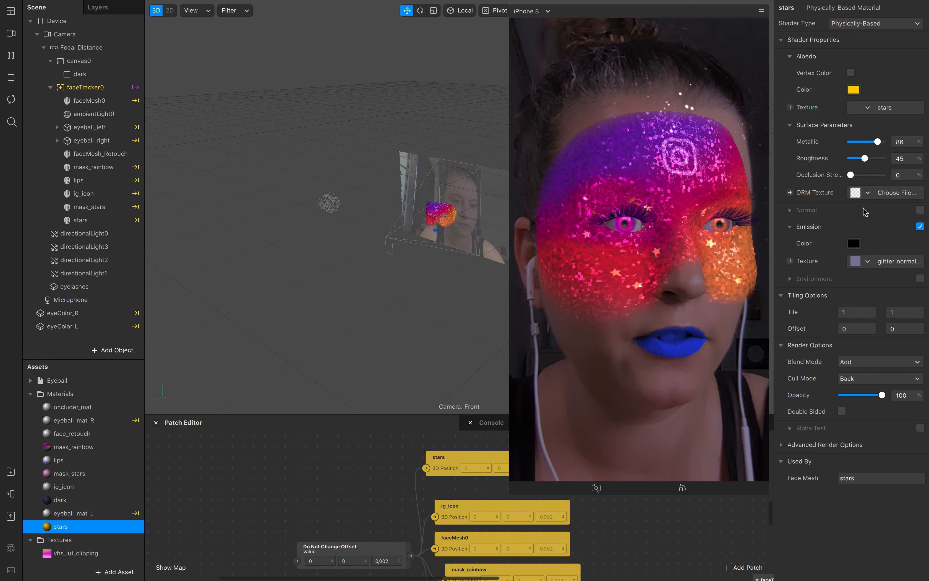
click(867, 262)
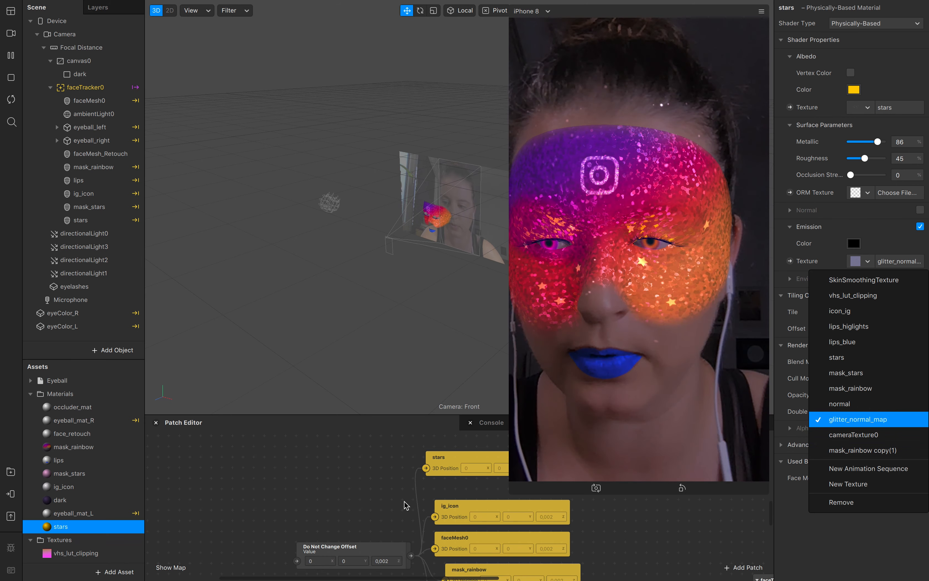
scroll(75, 511, down, 5)
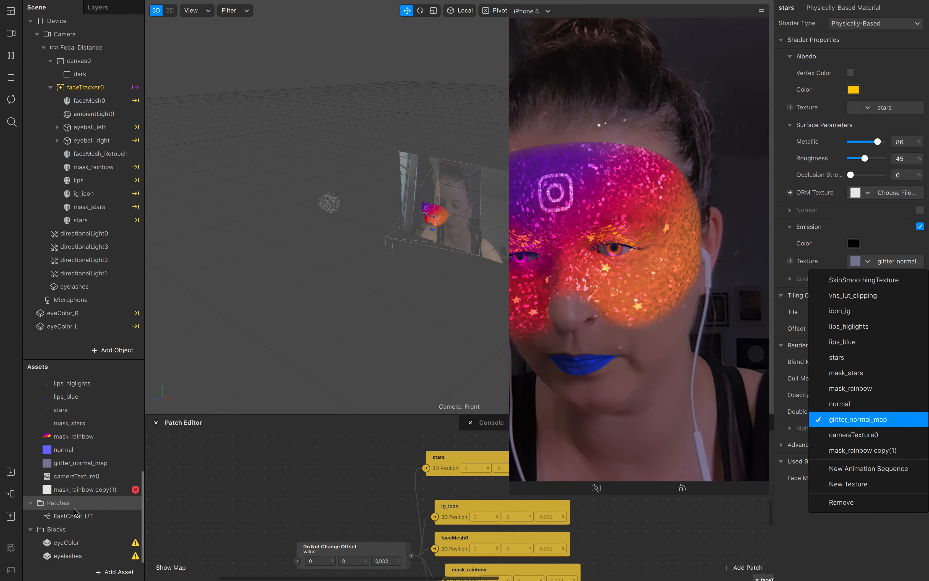
click(87, 450)
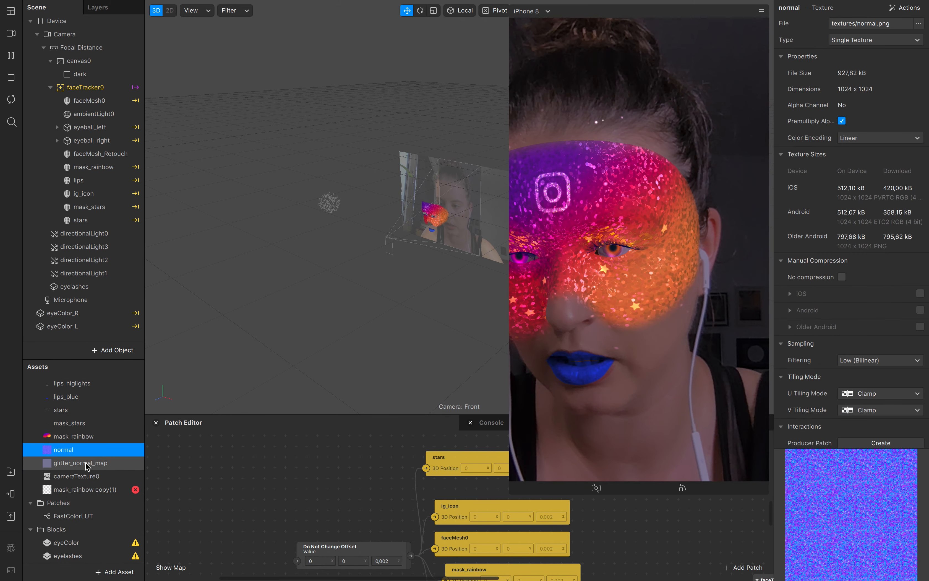
click(86, 463)
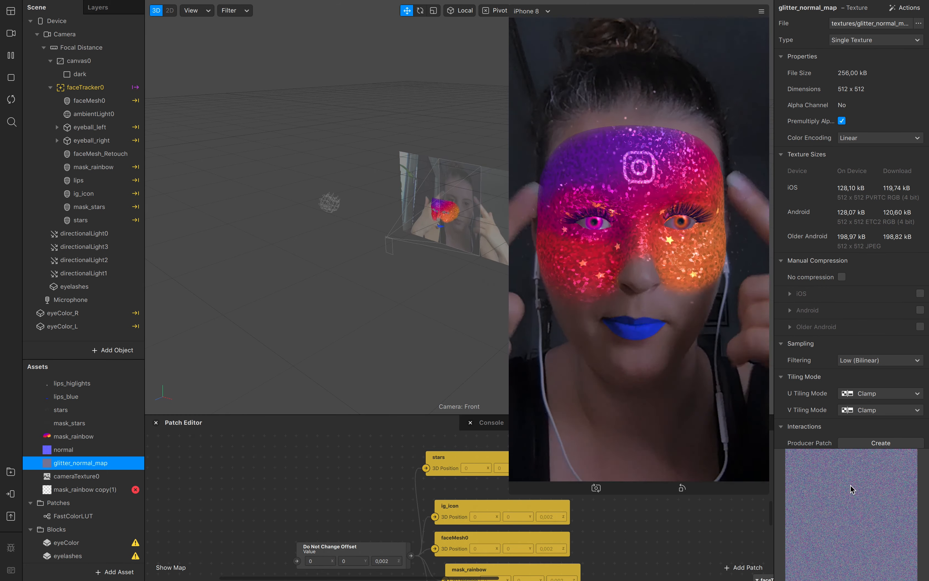
- Examine the mask_stars face mesh's scale and its material settings
click(97, 207)
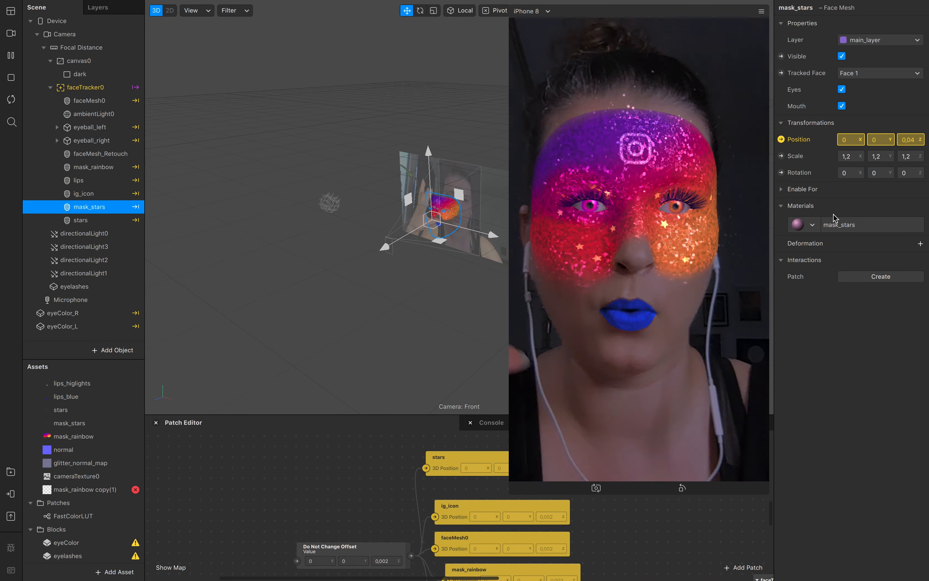
click(850, 157)
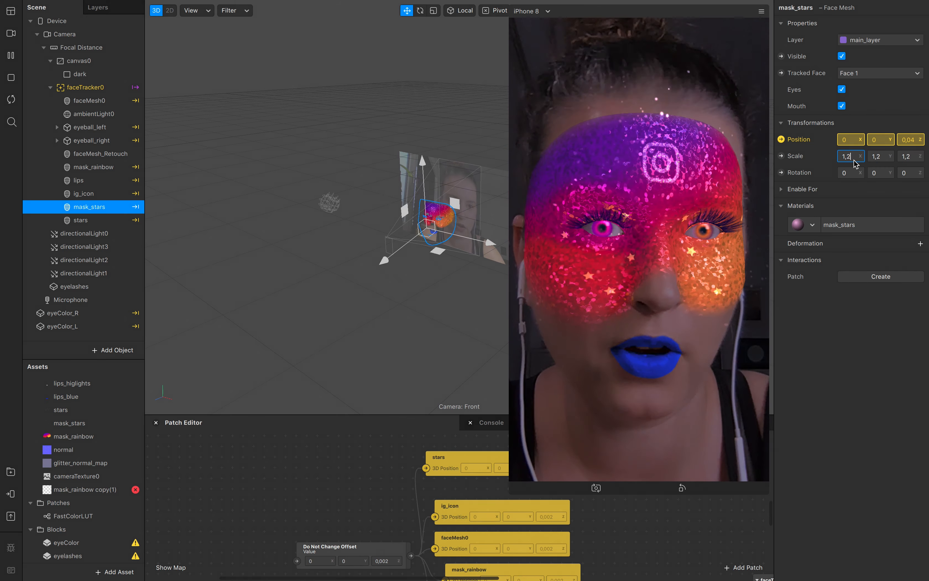
click(855, 229)
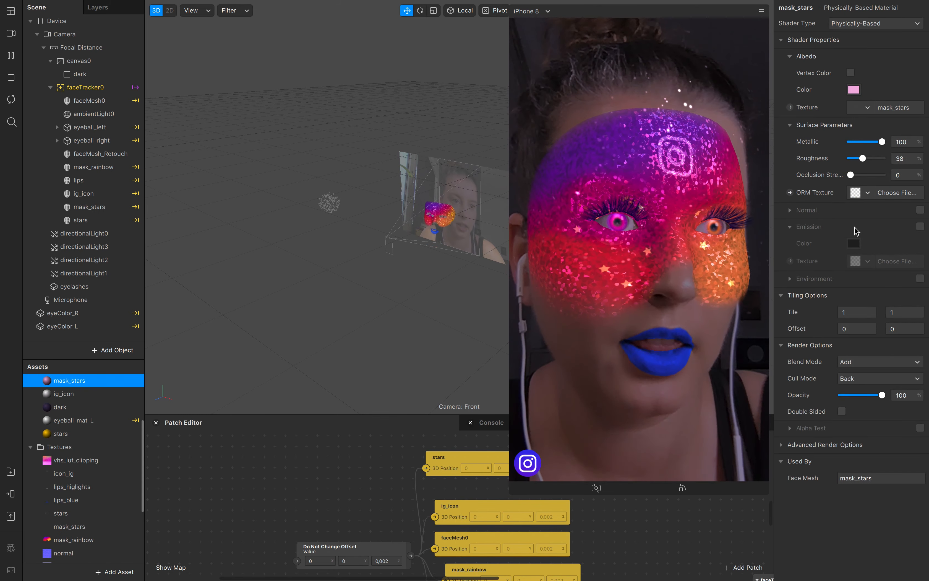